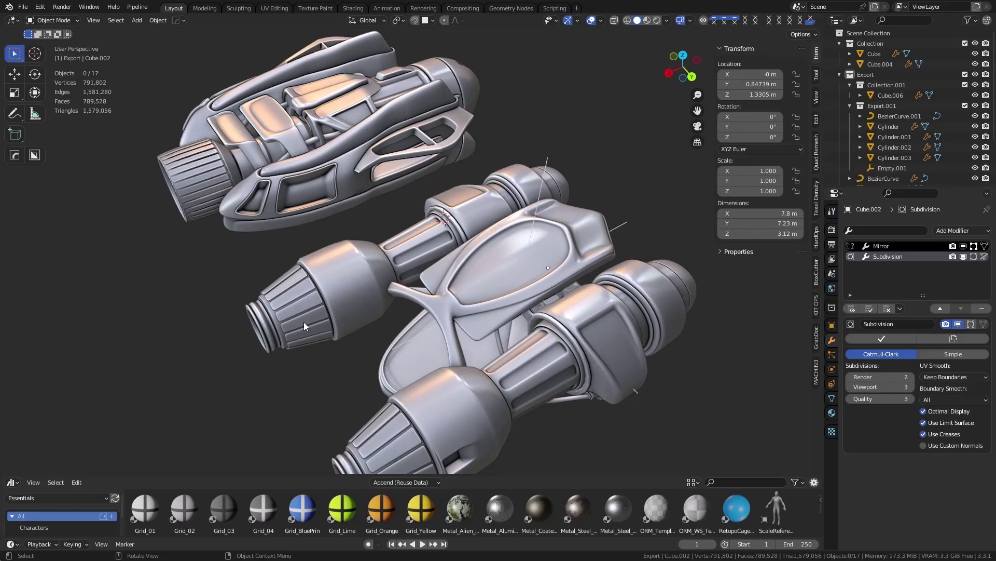
pyautogui.moveTo(361, 311); pyautogui.dragTo(488, 310, button='middle')
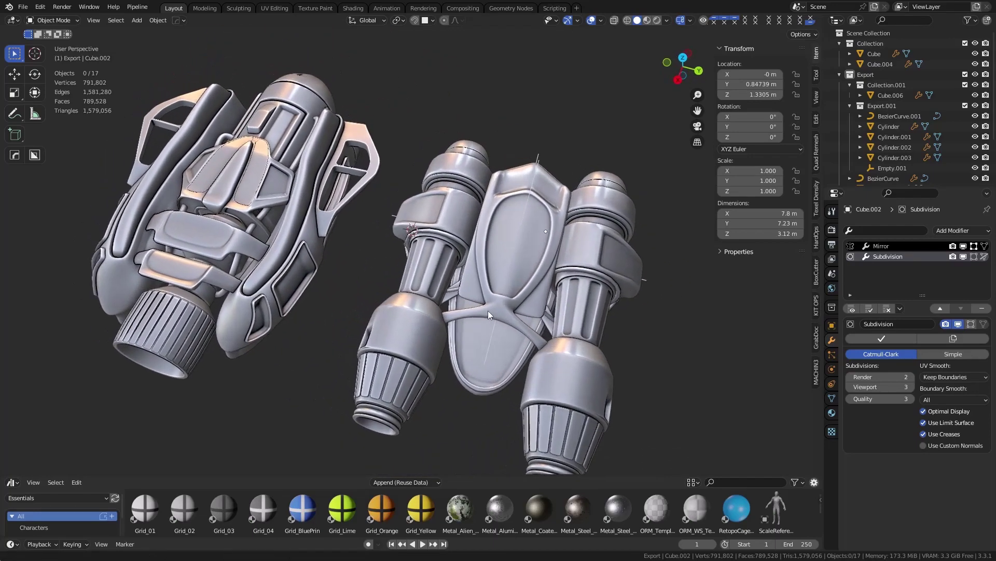
pyautogui.moveTo(431, 245); pyautogui.dragTo(391, 226, button='middle')
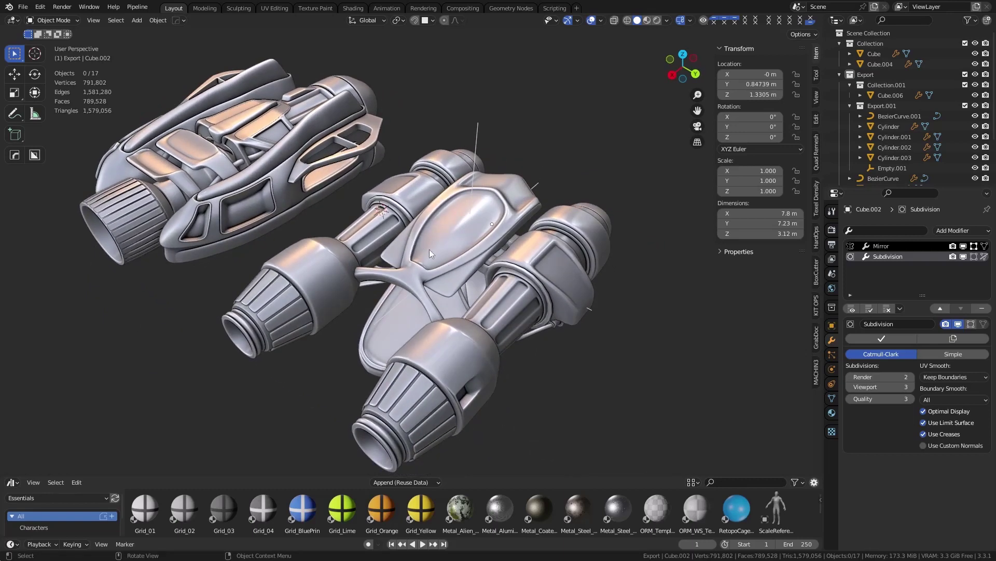
pyautogui.scroll(1, 433, 249)
pyautogui.scroll(2, 442, 255)
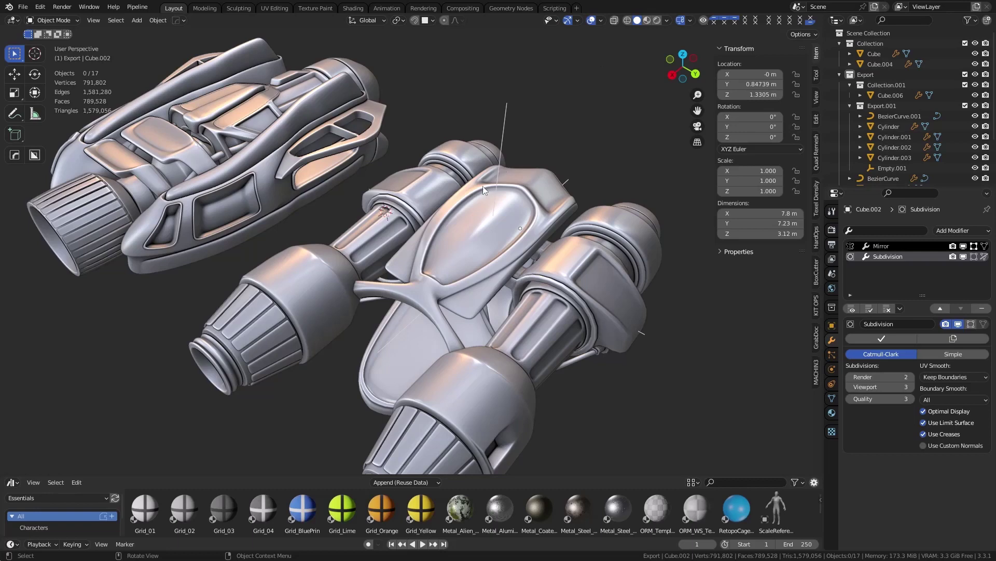
# Step: Start a new General file and move the default cube about 1.63 m along X
pyautogui.click(24, 7)
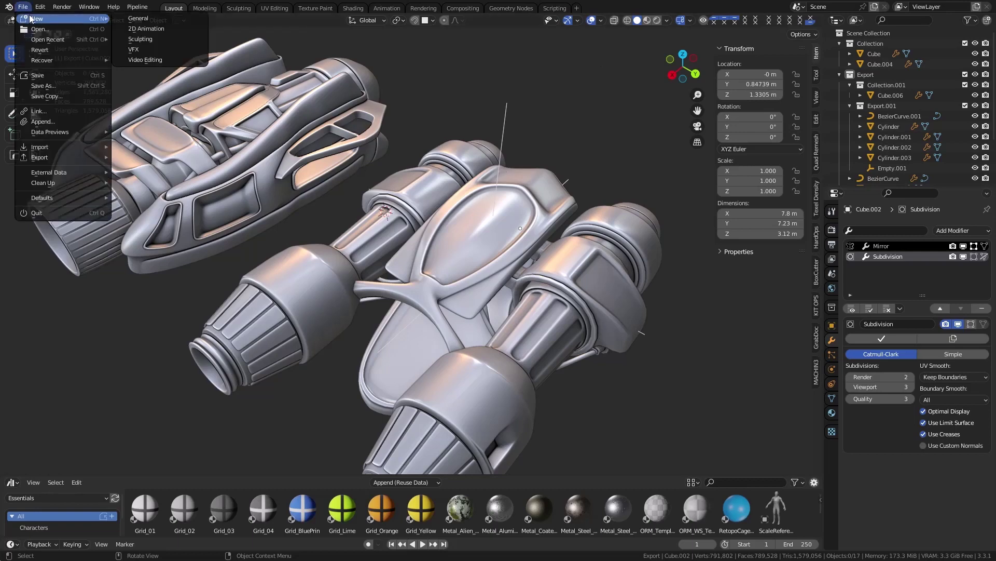
pyautogui.click(156, 19)
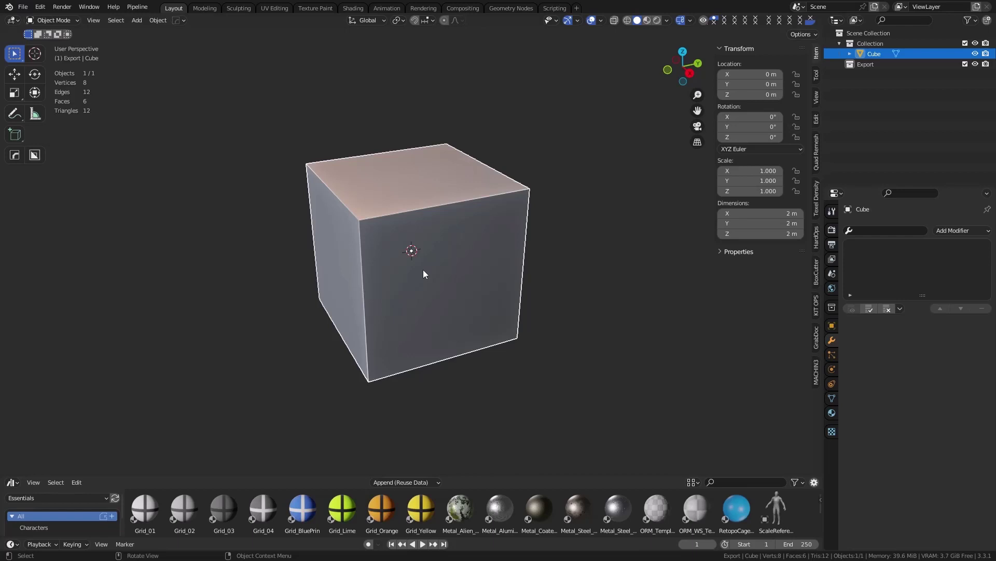
pyautogui.moveTo(421, 268); pyautogui.dragTo(489, 271, button='middle')
pyautogui.press('g')
pyautogui.press('x')
pyautogui.click(542, 260)
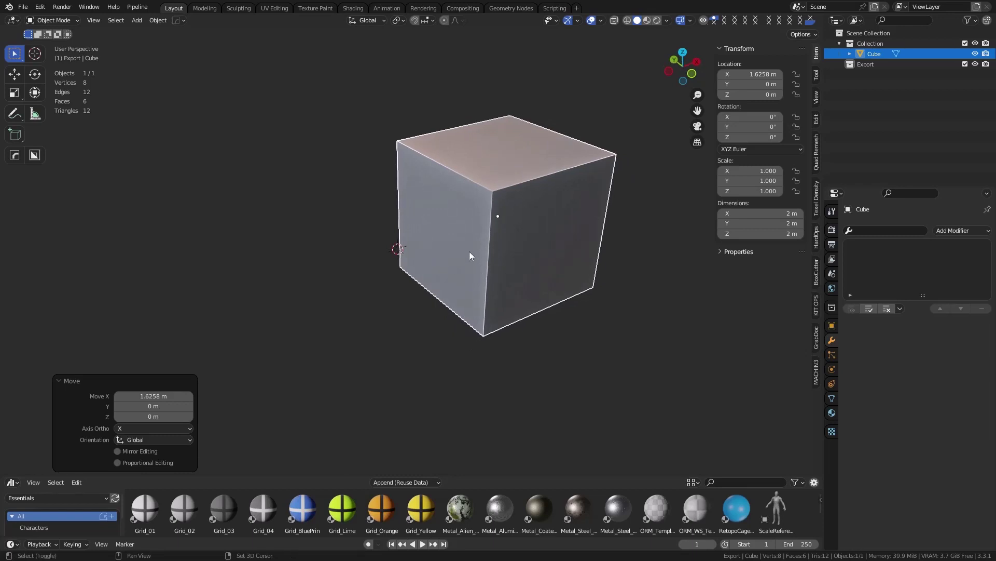
# Step: Add a Plain Axes empty at the world origin
pyautogui.hotkey('shift', 'a')
pyautogui.moveTo(457, 354)
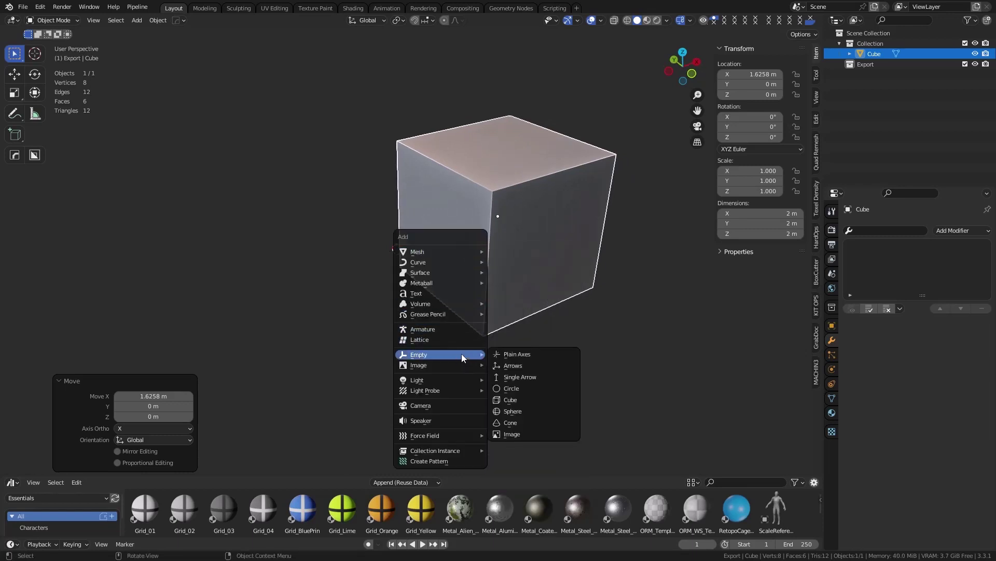
pyautogui.click(518, 355)
# Step: Add a Mirror modifier to the cube on the X axis, with the Empty as the mirror object
pyautogui.click(478, 232)
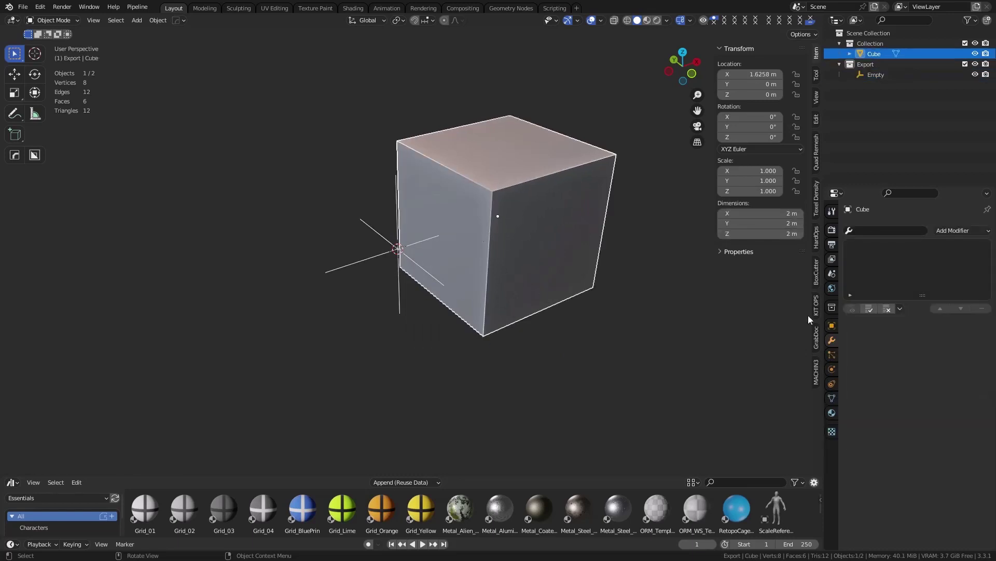
pyautogui.click(888, 230)
pyautogui.click(949, 232)
pyautogui.click(951, 232)
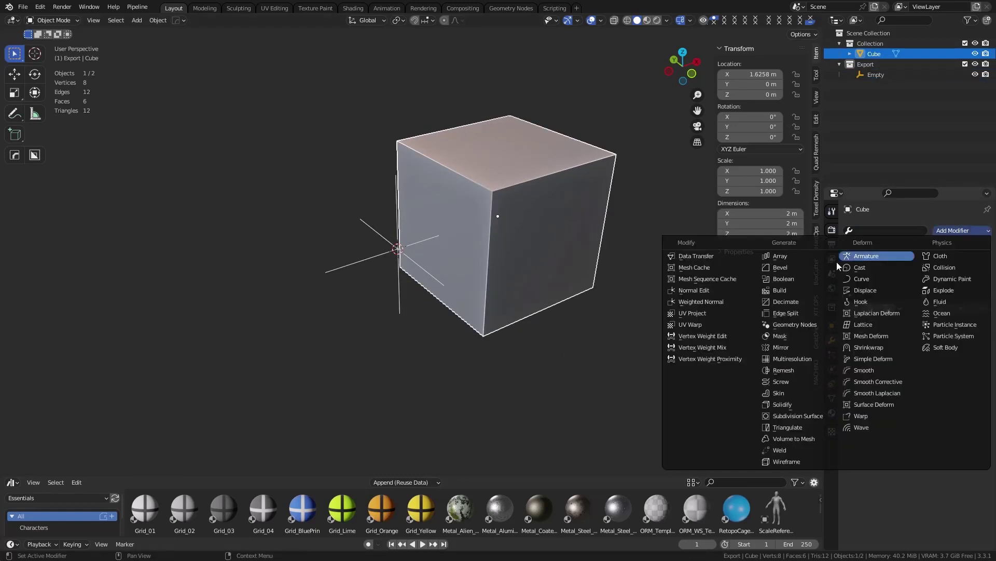
pyautogui.click(801, 346)
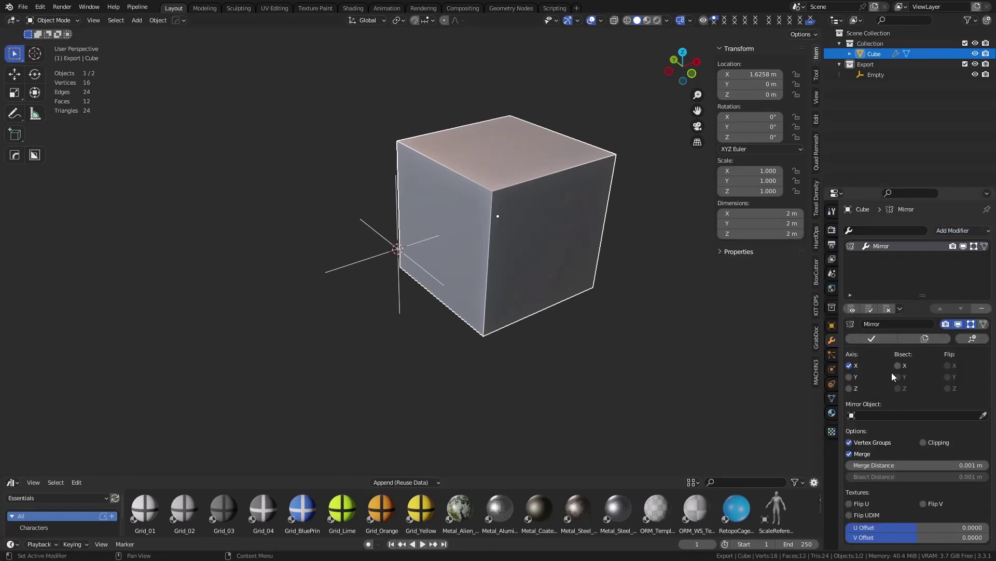
pyautogui.click(882, 416)
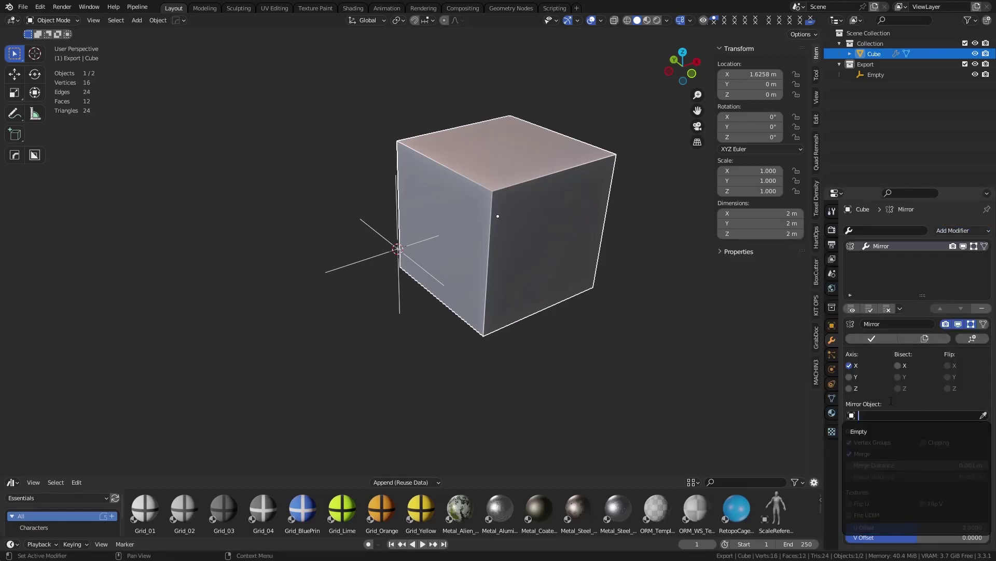
pyautogui.click(952, 430)
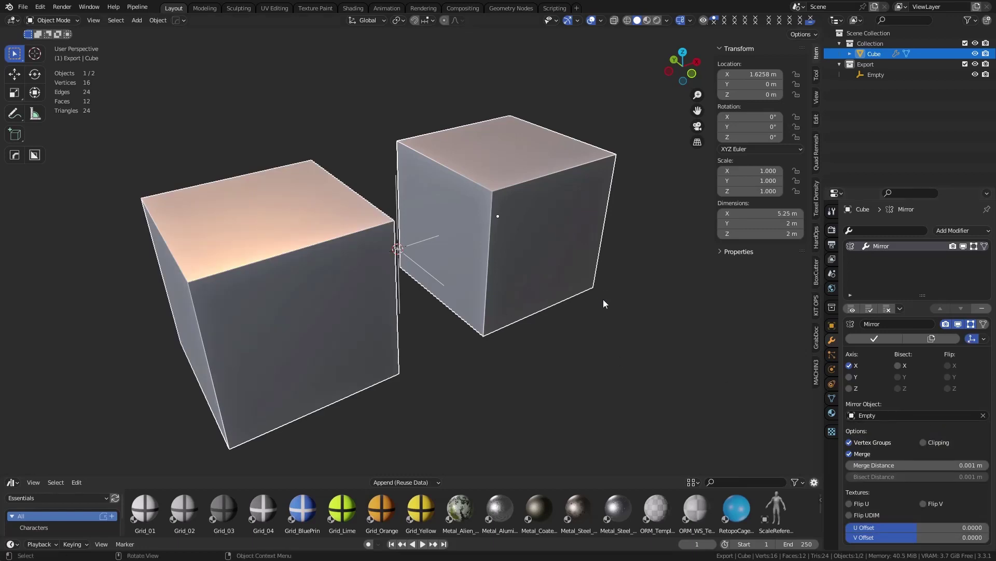
# Step: Move the cube farther from the empty along X, to about 2.26 m
pyautogui.moveTo(603, 303); pyautogui.dragTo(505, 290, button='middle')
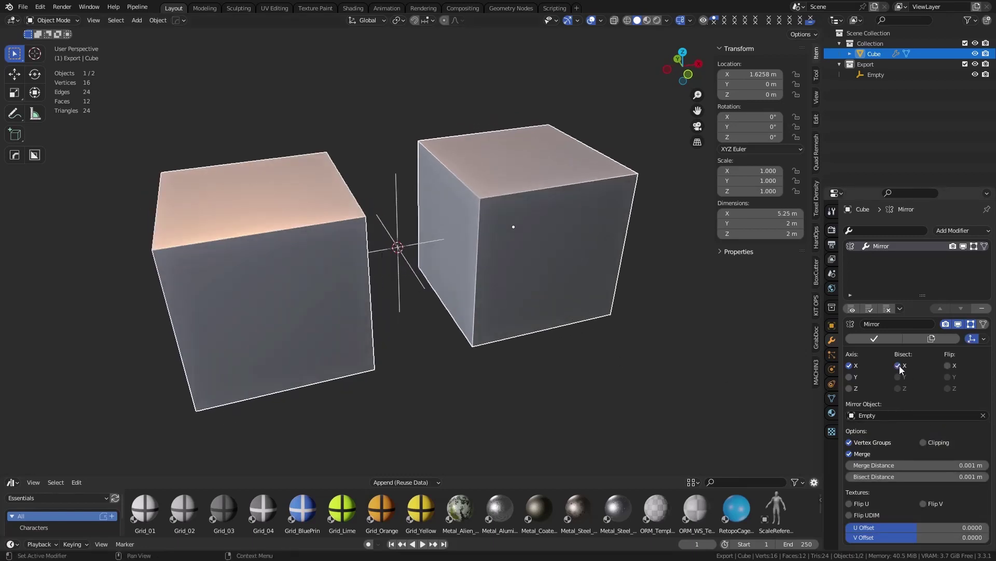
pyautogui.moveTo(491, 268); pyautogui.dragTo(447, 239, button='middle')
pyautogui.press('g')
pyautogui.press('x')
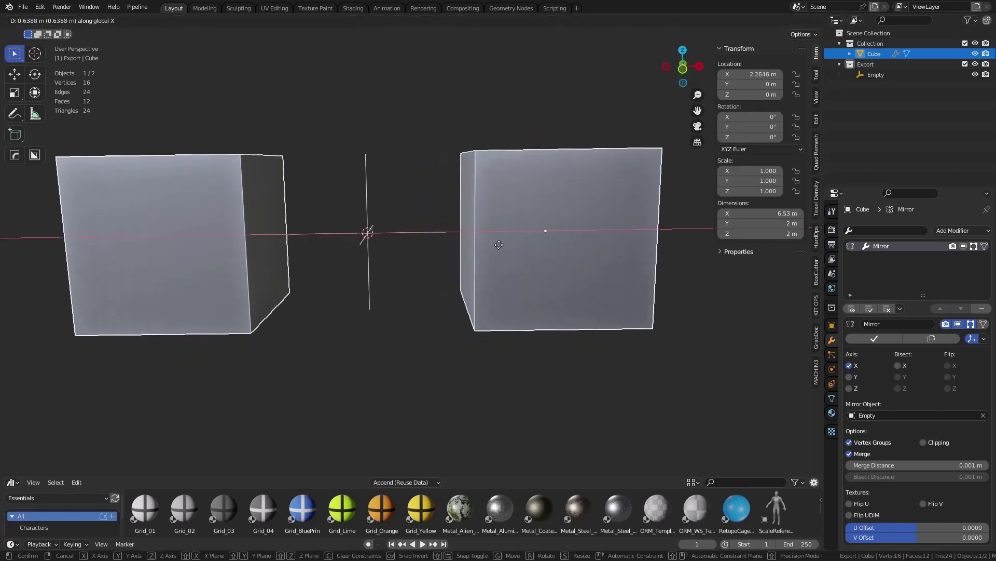
pyautogui.click(498, 244)
# Step: Scale the cube's whole mesh down to about 0.93 m and extrude its -Y face into a longer block
pyautogui.moveTo(559, 253)
pyautogui.keyDown('shift'); pyautogui.mouseDown(button='middle')
pyautogui.moveTo(497, 250)
pyautogui.moveTo(522, 240)
pyautogui.moveTo(431, 267)
pyautogui.moveTo(548, 263)
pyautogui.mouseUp(button='middle'); pyautogui.keyUp('shift')
pyautogui.press('Tab')
pyautogui.press('a')
pyautogui.press('s')
pyautogui.click(572, 264)
pyautogui.click(488, 224)
pyautogui.press('e')
pyautogui.click(335, 271)
# Step: Extrude a short section at the block's -Y end, shrink its end face and extrude that face about 0.38 m
pyautogui.moveTo(454, 284); pyautogui.dragTo(530, 289, button='middle')
pyautogui.click(434, 260)
pyautogui.click(418, 264)
pyautogui.press('3')
pyautogui.click(425, 274)
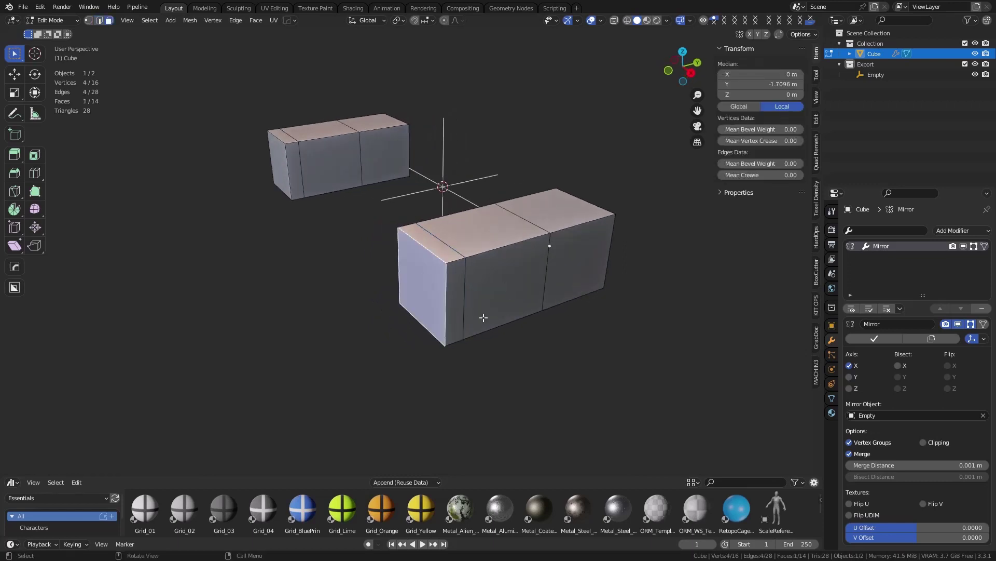
pyautogui.press('s')
pyautogui.click(465, 306)
pyautogui.press('e')
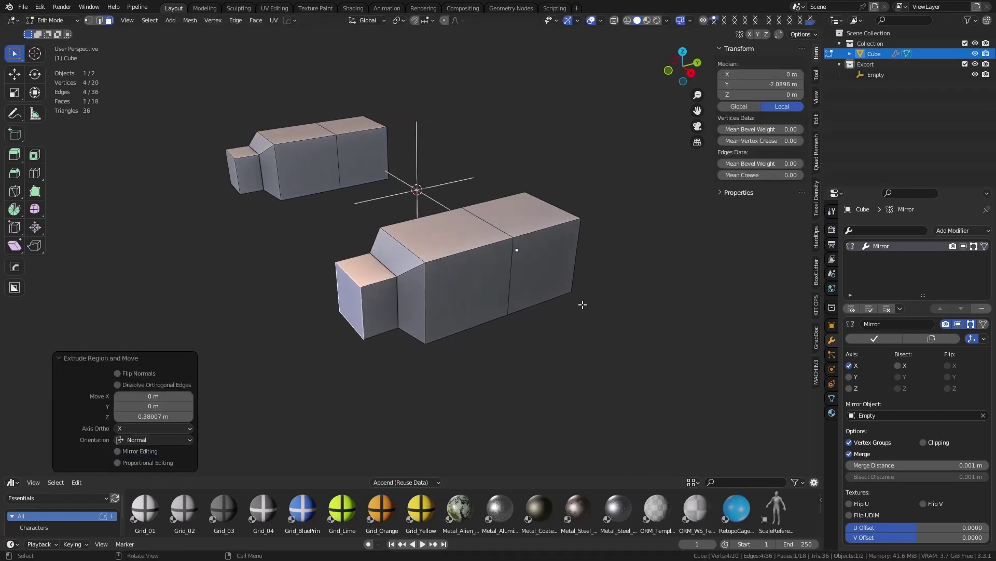
pyautogui.click(583, 298)
# Step: Inset the block's +Y face to 0.686 scale, then extrude it outward and enlarge the end into a flared nozzle
pyautogui.press('Tab')
pyautogui.moveTo(582, 293); pyautogui.dragTo(383, 299, button='middle')
pyautogui.press('Tab')
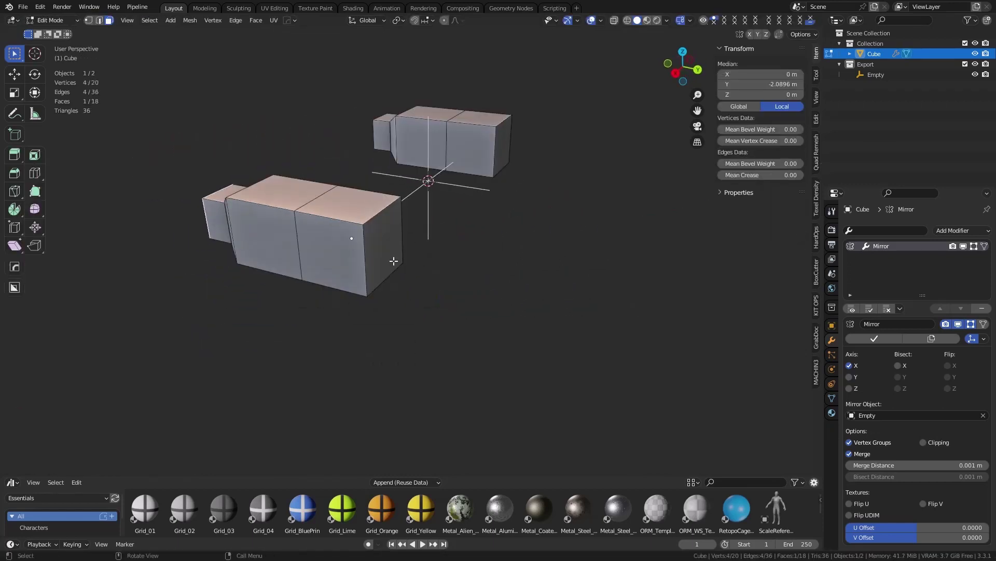
pyautogui.click(387, 247)
pyautogui.press('e')
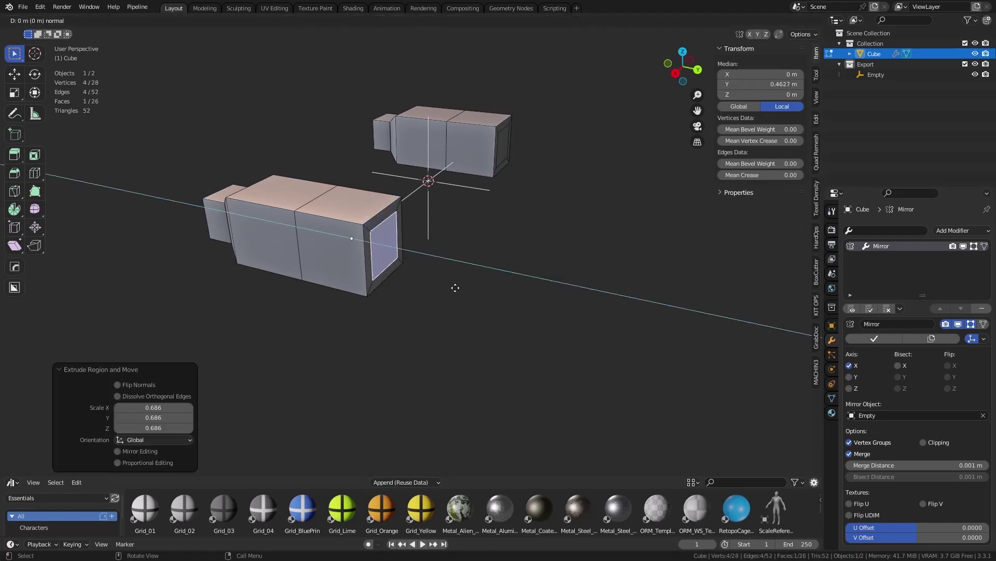
pyautogui.click(490, 297)
pyautogui.press('s')
pyautogui.click(521, 314)
pyautogui.press('Tab')
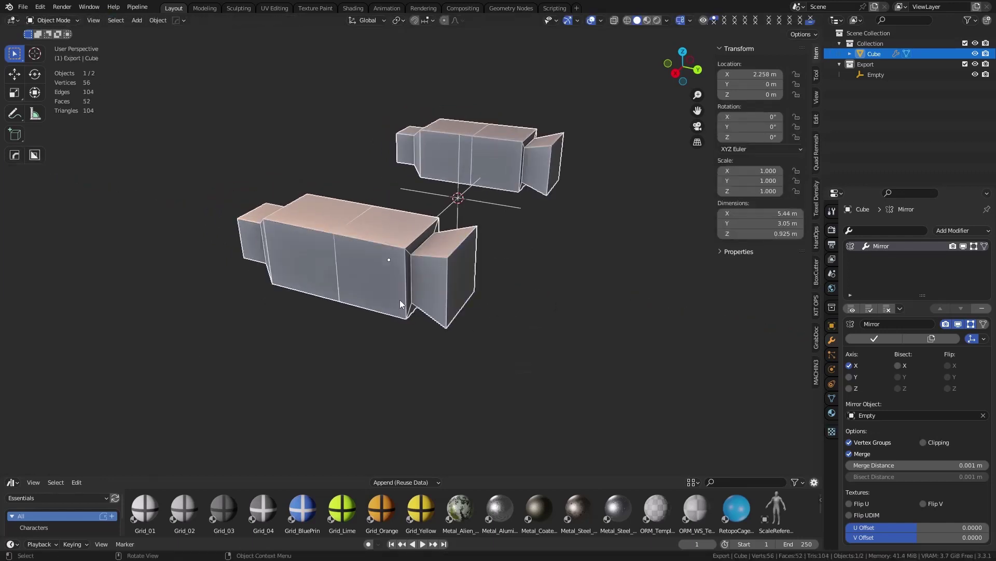
# Step: Add a level 3 Subdivision modifier to the mirrored engine block
pyautogui.hotkey('ctrl', '3')
pyautogui.moveTo(392, 274); pyautogui.dragTo(585, 329, button='middle')
pyautogui.scroll(3, 473, 285)
# Step: Move the subdivided engine closer to the empty along X, to about 1.70 m
pyautogui.press('g')
pyautogui.press('x')
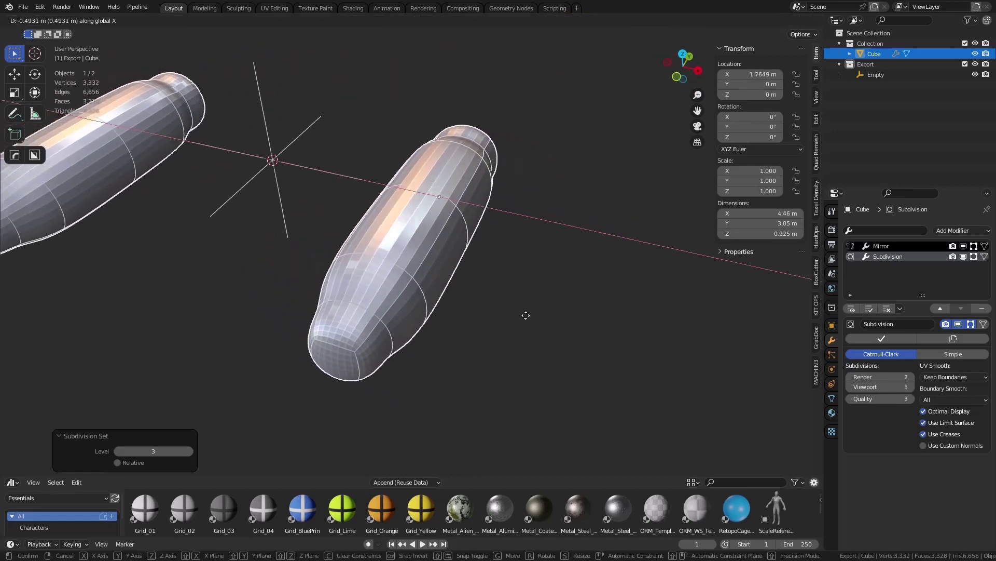
pyautogui.click(515, 313)
pyautogui.moveTo(515, 312); pyautogui.dragTo(586, 313, button='middle')
pyautogui.press('g')
pyautogui.press('x')
pyautogui.click(512, 297)
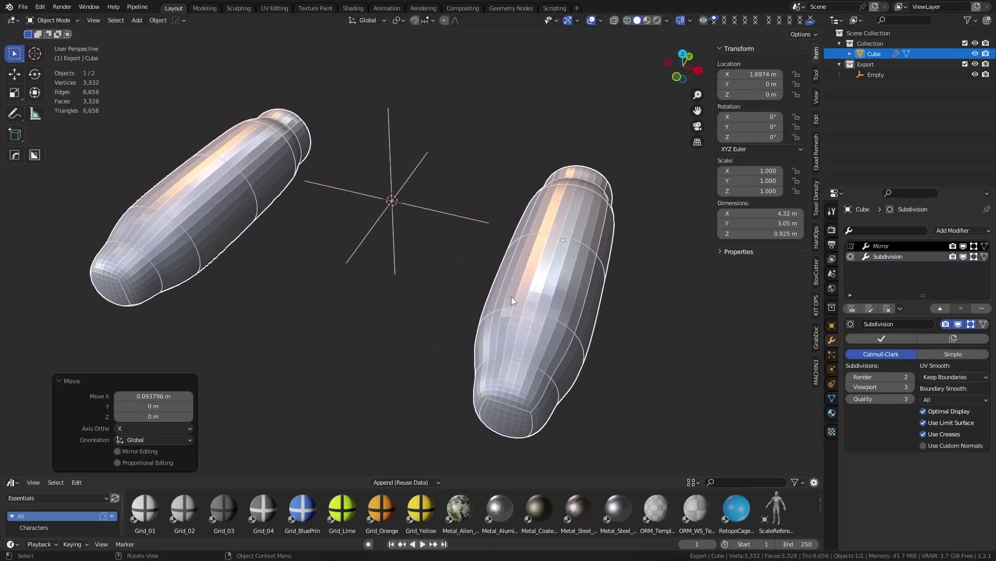
# Step: Apply smooth shading to the engine
pyautogui.moveTo(451, 278); pyautogui.dragTo(503, 274, button='middle')
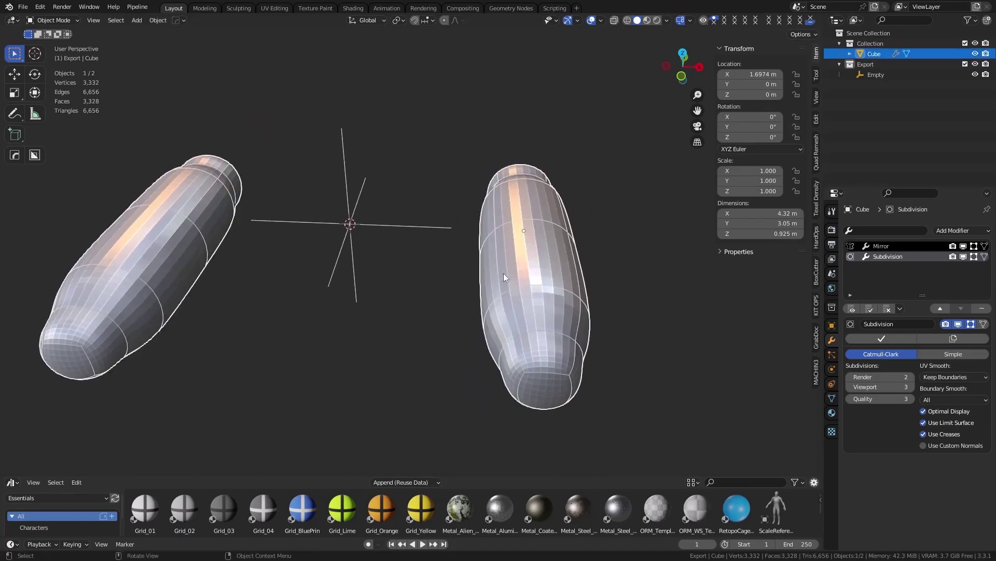
pyautogui.rightClick(503, 274)
pyautogui.click(492, 273)
# Step: Bevel the edge loop where the narrow -Y end meets the tapered section, about 0.027 m wide with 2 segments
pyautogui.press('Tab')
pyautogui.keyDown('shift'); pyautogui.moveTo(532, 325); pyautogui.dragTo(481, 311, button='middle'); pyautogui.keyUp('shift')
pyautogui.press('2')
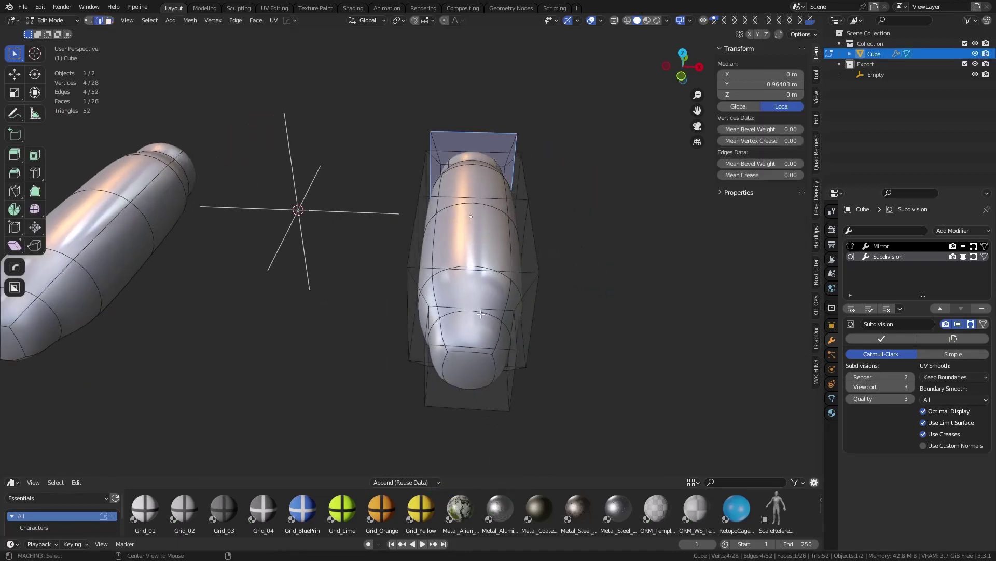
pyautogui.keyDown('alt'); pyautogui.click(487, 311); pyautogui.keyUp('alt')
pyautogui.hotkey('ctrl', 'b')
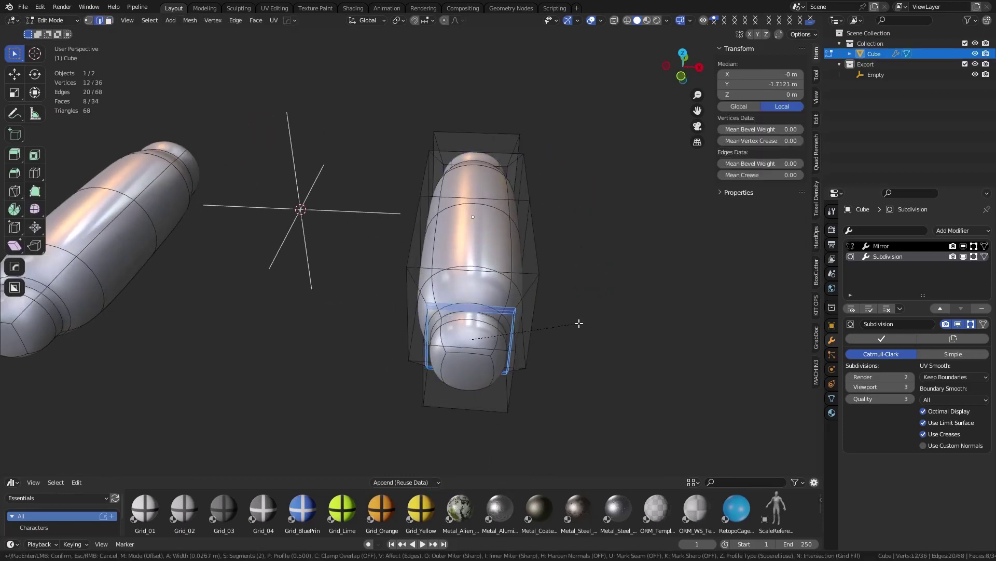
pyautogui.click(579, 323)
# Step: Turn off the Subdivision modifier's edit-mode display and bevel the main body's -Y edge loop about 0.032 m with 2 segments
pyautogui.moveTo(576, 297); pyautogui.dragTo(746, 327, button='middle')
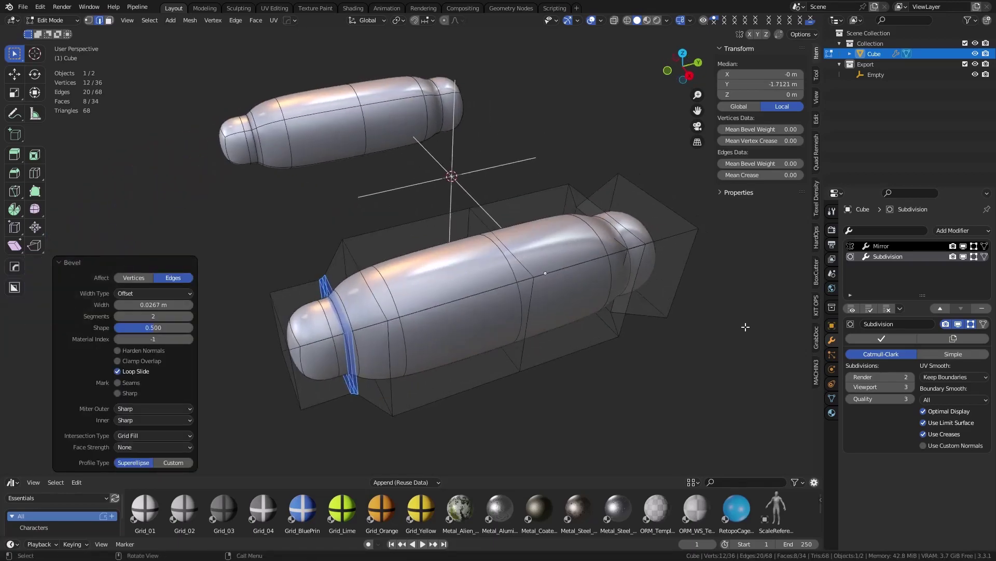
pyautogui.click(971, 325)
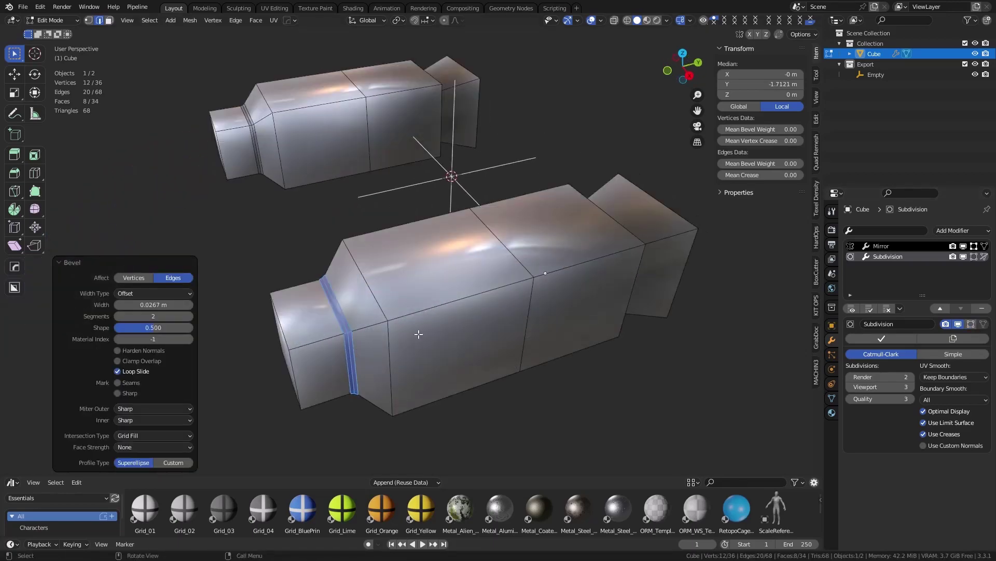
pyautogui.keyDown('alt'); pyautogui.click(388, 344); pyautogui.keyUp('alt')
pyautogui.hotkey('ctrl', 'b')
pyautogui.click(558, 332)
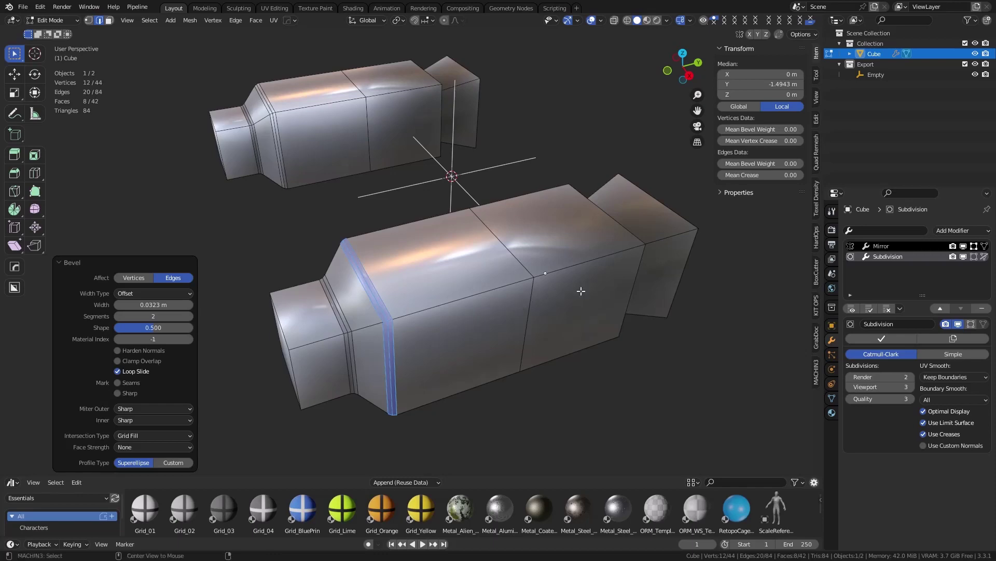
# Step: Bevel the edge loop at the nozzle end of the main body with 2 segments, redoing the first bevel attempt
pyautogui.keyDown('alt'); pyautogui.click(639, 275); pyautogui.keyUp('alt')
pyautogui.moveTo(640, 275); pyautogui.dragTo(548, 263, button='middle')
pyautogui.hotkey('ctrl', 'b')
pyautogui.click(620, 252)
pyautogui.hotkey('ctrl', 'z')
pyautogui.hotkey('ctrl', 'b')
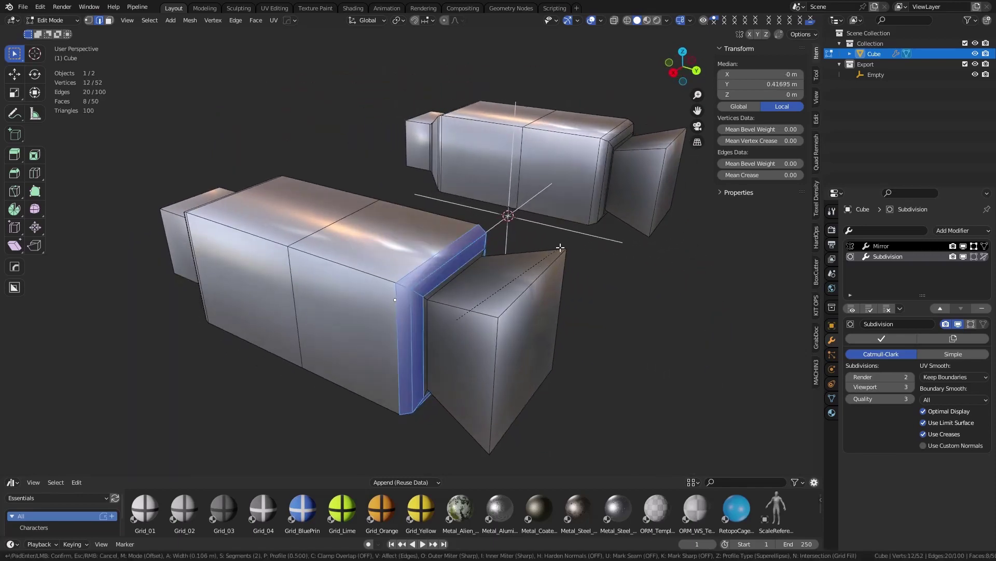
pyautogui.click(554, 252)
# Step: Inset the nozzle's end face to 0.798 scale, extrude it deep into the nozzle and scale the inner face to 0.700
pyautogui.press('3')
pyautogui.click(551, 328)
pyautogui.press('e')
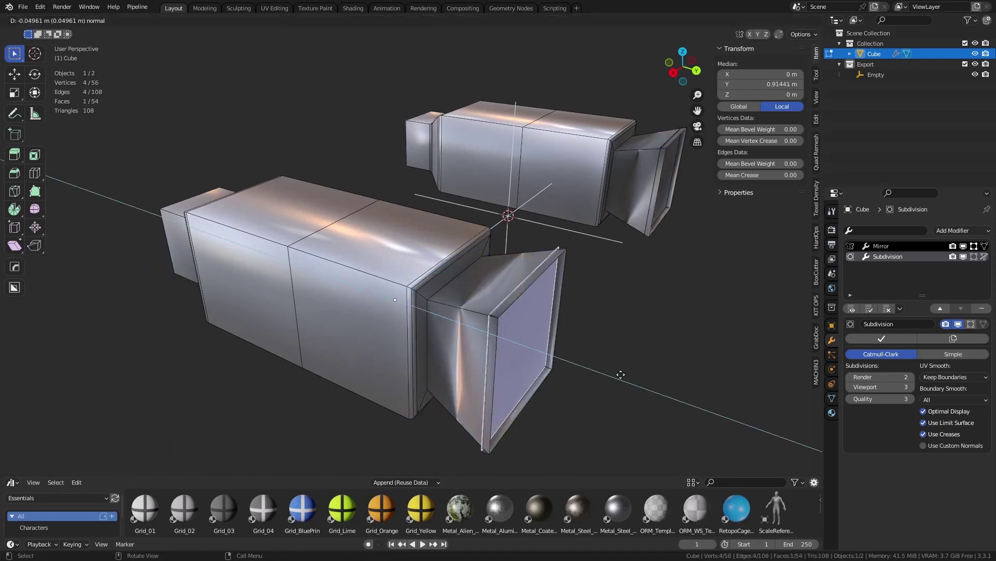
pyautogui.click(621, 374)
pyautogui.press('s')
pyautogui.click(609, 370)
pyautogui.press('e')
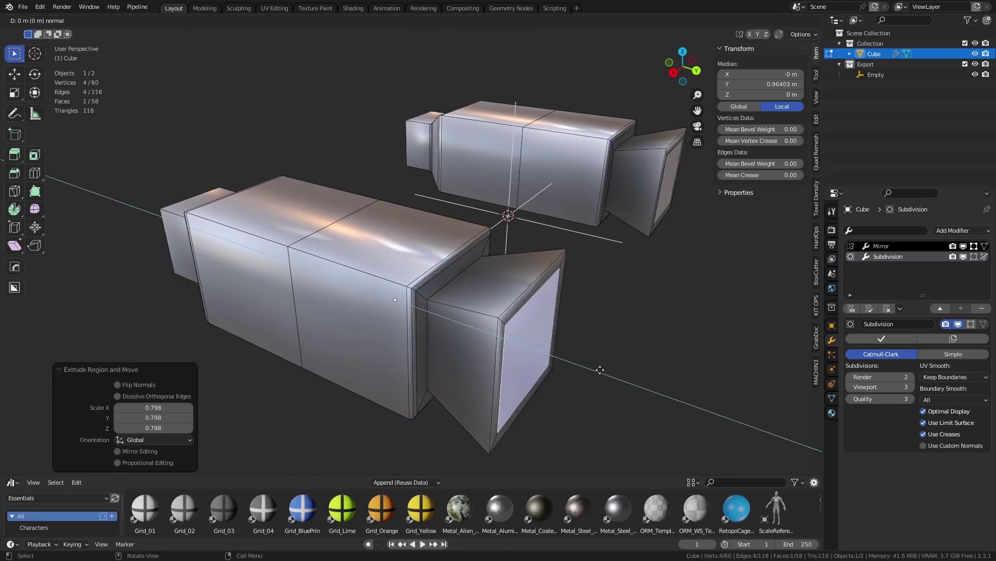
pyautogui.click(537, 357)
pyautogui.press('s')
pyautogui.click(617, 370)
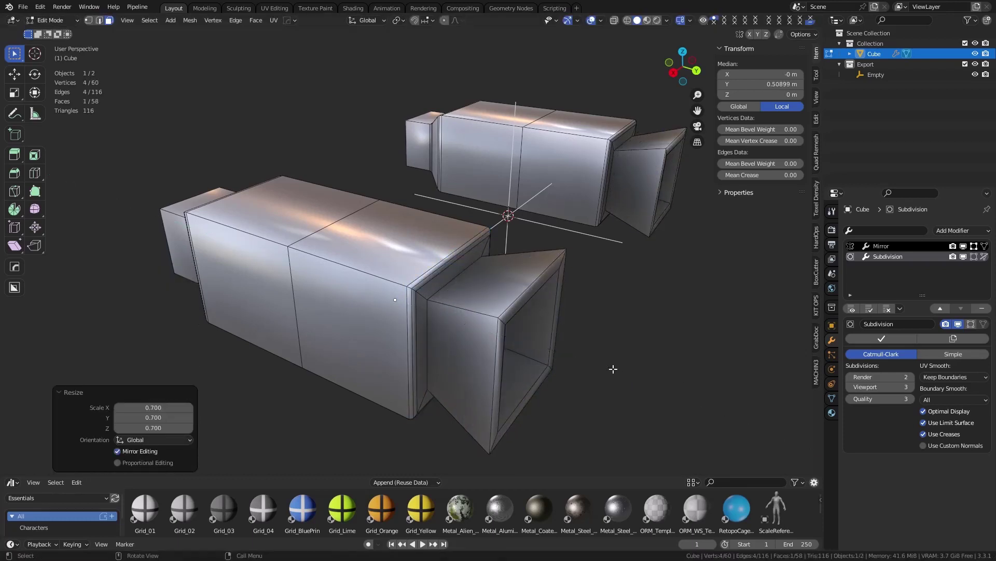
# Step: Add two centred lengthwise loop cuts through the engine, one dividing its width and one its height
pyautogui.press('Tab')
pyautogui.moveTo(607, 346); pyautogui.dragTo(490, 312, button='middle')
pyautogui.press('Tab')
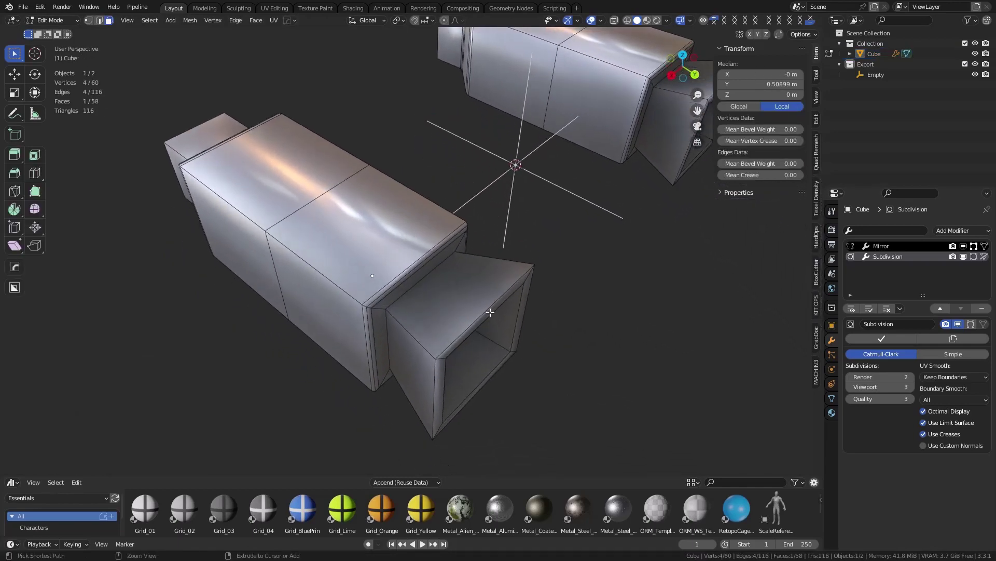
pyautogui.click(480, 307)
pyautogui.rightClick(458, 303)
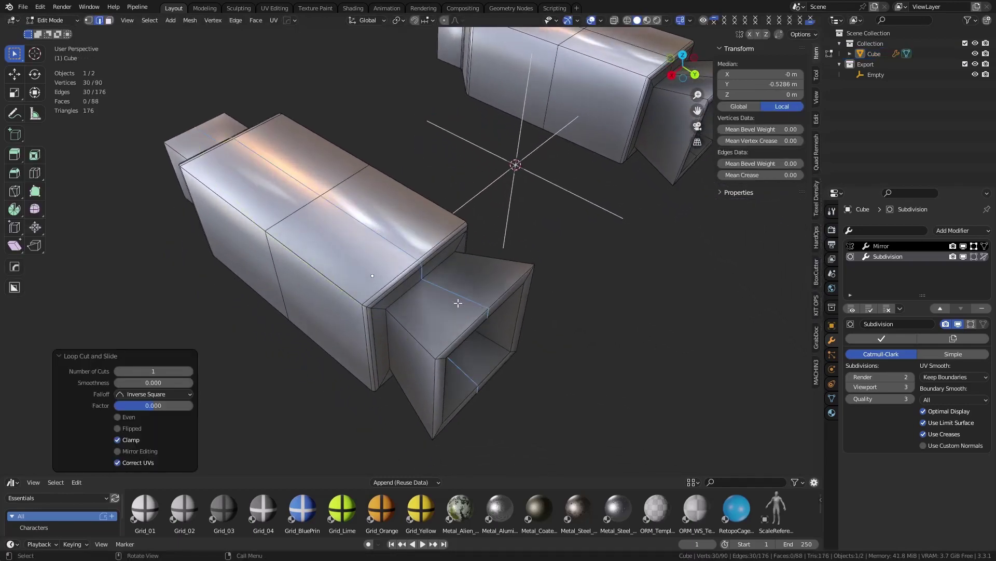
pyautogui.click(432, 386)
pyautogui.rightClick(432, 386)
# Step: Select every cross-section edge loop of the engine from one body loop and round them with LoopTools Circle
pyautogui.moveTo(433, 387); pyautogui.dragTo(323, 263, button='middle')
pyautogui.keyDown('alt'); pyautogui.click(281, 236); pyautogui.keyUp('alt')
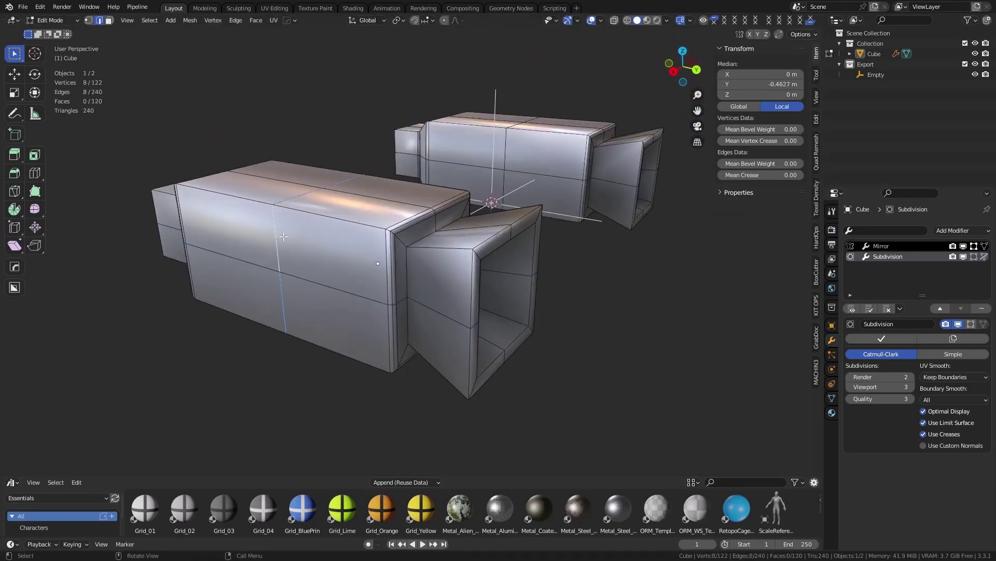
pyautogui.moveTo(282, 236); pyautogui.dragTo(158, 32, button='middle')
pyautogui.click(150, 20)
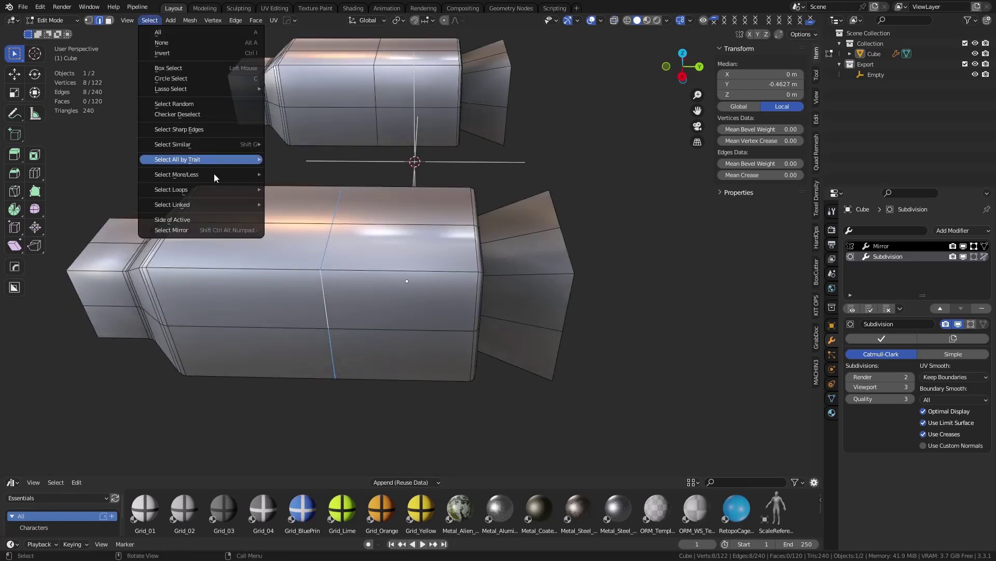
pyautogui.moveTo(216, 189)
pyautogui.click(305, 201)
pyautogui.rightClick(486, 247)
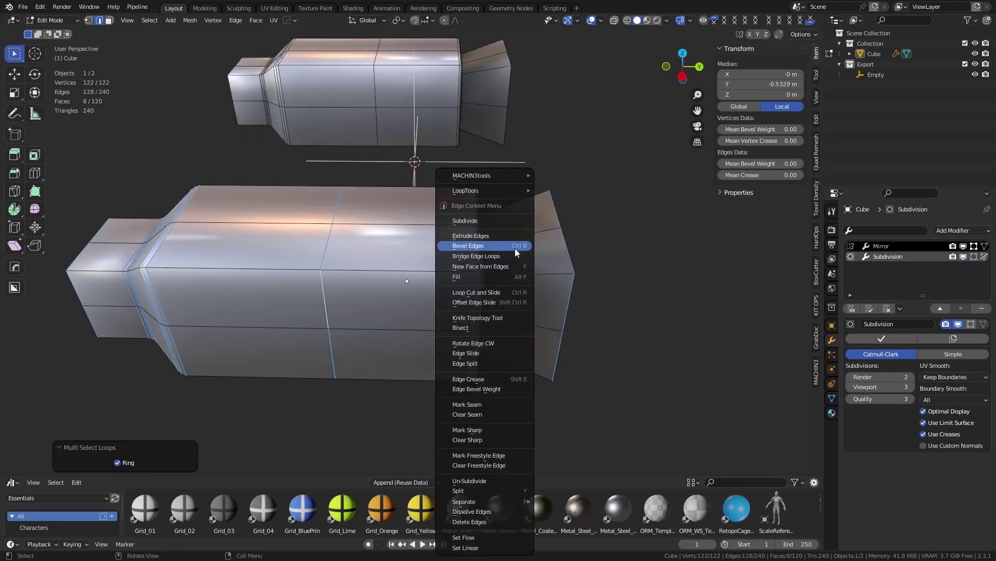
pyautogui.moveTo(485, 193)
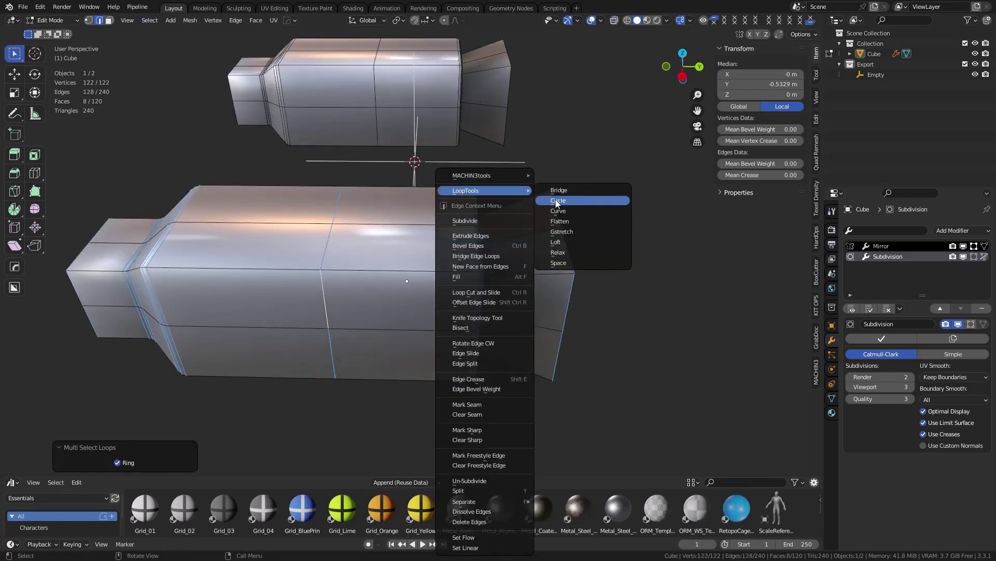
pyautogui.click(573, 202)
pyautogui.moveTo(543, 266); pyautogui.dragTo(443, 260, button='middle')
pyautogui.press('Tab')
pyautogui.click(389, 260)
# Step: Extrude the four inner end faces deep inside the nozzle and scale them to about 0.871
pyautogui.moveTo(463, 156); pyautogui.dragTo(345, 260, button='middle')
pyautogui.press('Tab')
pyautogui.click(404, 259)
pyautogui.press('3')
pyautogui.click(345, 283)
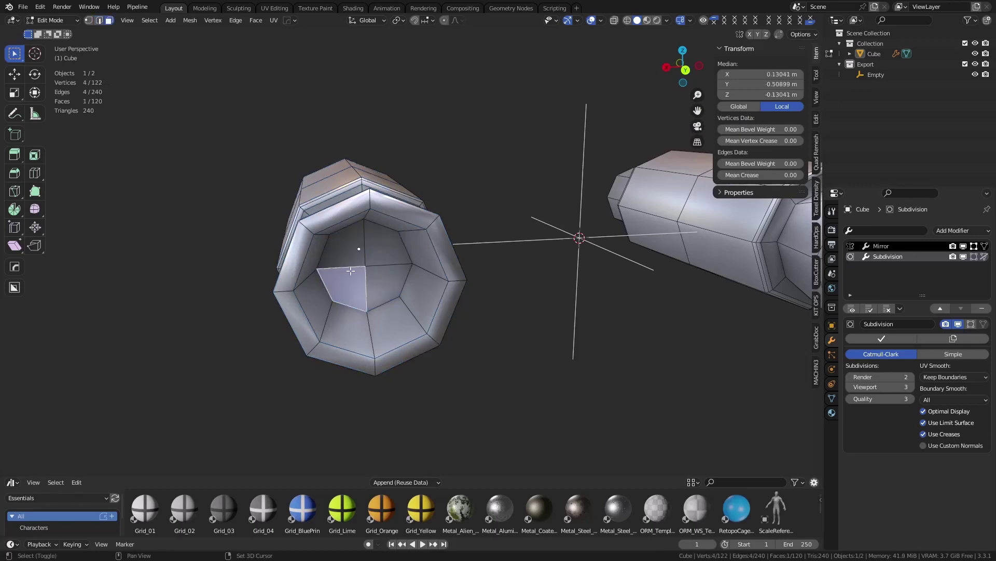
pyautogui.keyDown('ctrl'); pyautogui.keyDown('shift'); pyautogui.click(386, 245); pyautogui.keyUp('shift'); pyautogui.keyUp('ctrl')
pyautogui.press('e')
pyautogui.press('s')
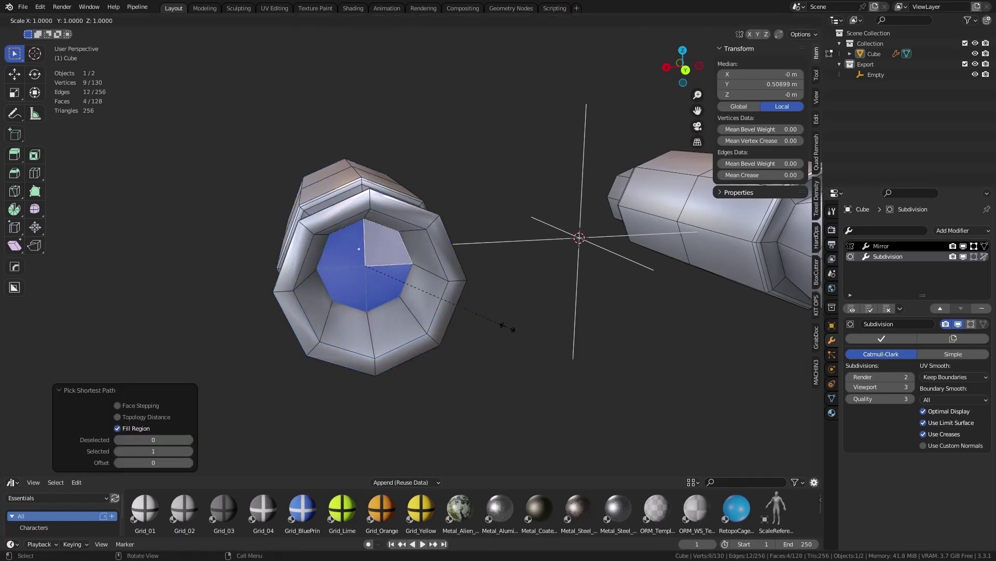
pyautogui.click(469, 322)
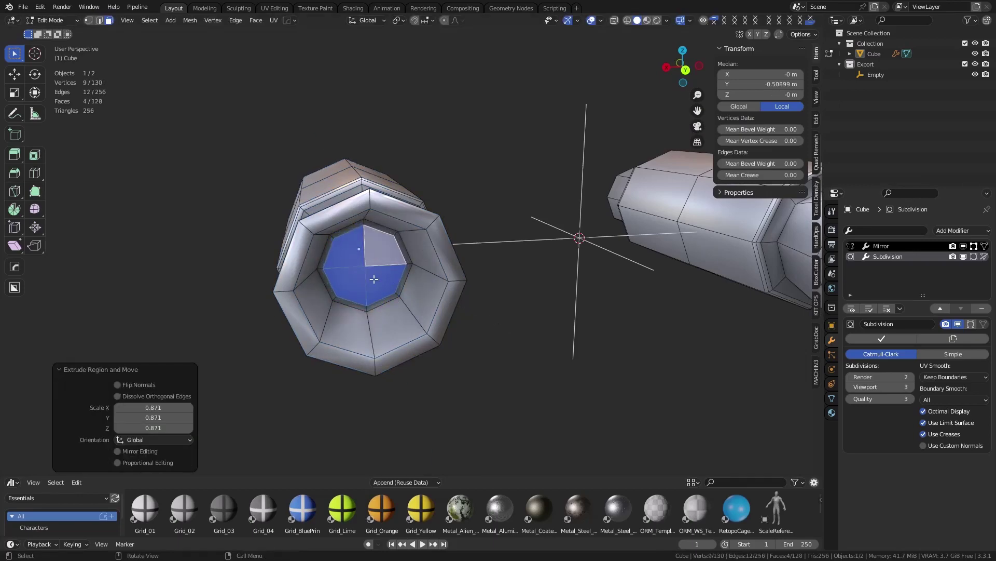
pyautogui.moveTo(449, 311); pyautogui.dragTo(534, 303, button='middle')
pyautogui.press('Tab')
pyautogui.moveTo(334, 294); pyautogui.dragTo(441, 272, button='middle')
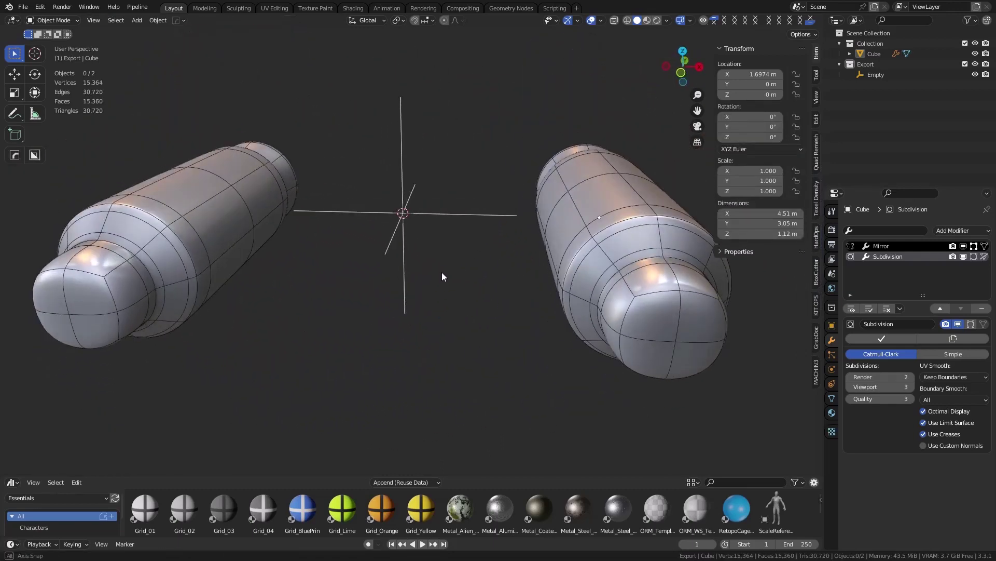
# Step: Add a cube in the front view and place it between the empty and the +X engine at about Z -0.18 m
pyautogui.press('KP_1')
pyautogui.hotkey('shift', 'a')
pyautogui.moveTo(426, 148)
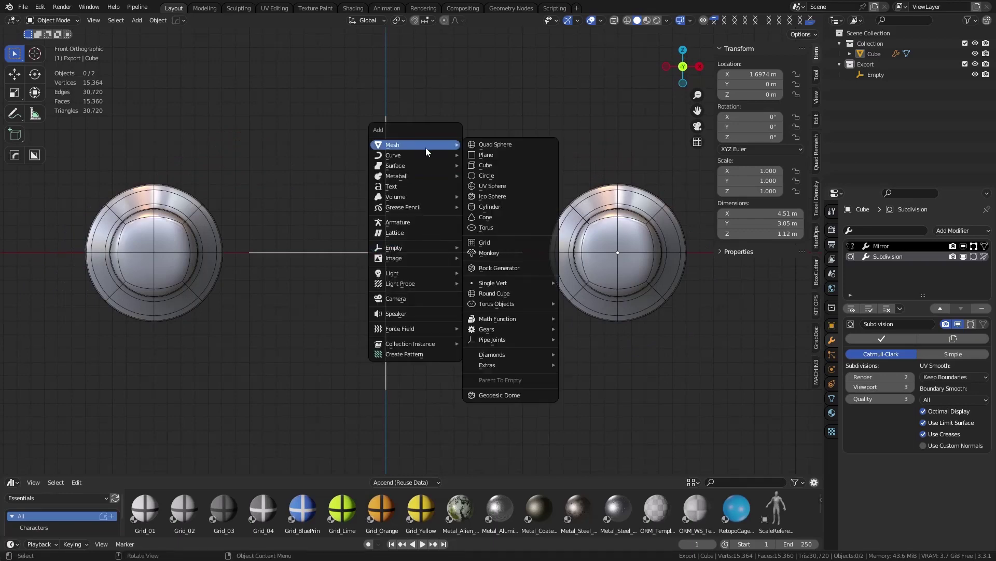
pyautogui.click(482, 166)
pyautogui.press('g')
pyautogui.click(499, 246)
# Step: Flatten the cube to about 0.606 m high by moving its lower vertices up and its upper vertices down along Z
pyautogui.press('Tab')
pyautogui.click(497, 244)
pyautogui.press('1')
pyautogui.hotkey('alt', 'z')
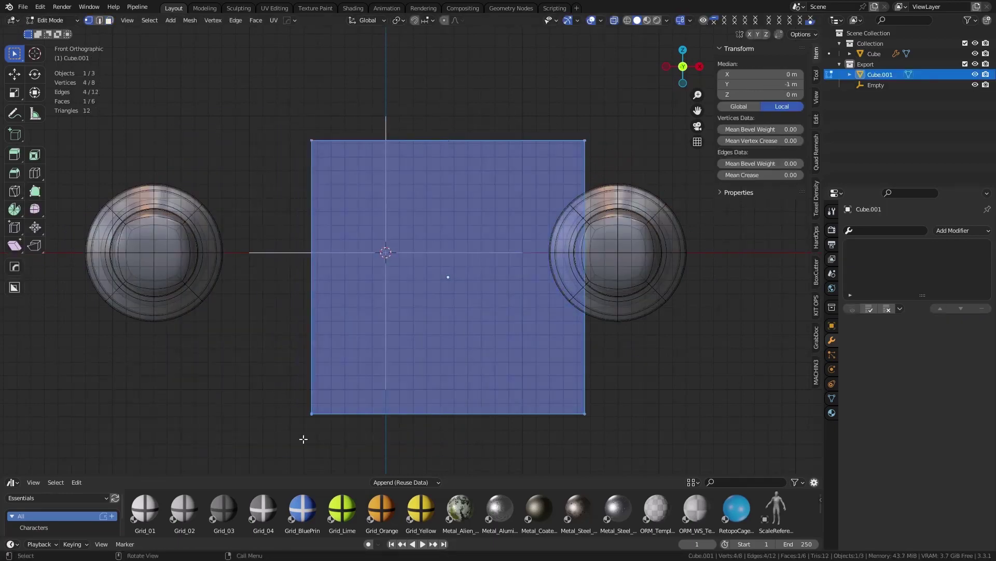
pyautogui.moveTo(303, 439); pyautogui.dragTo(618, 367)
pyautogui.press('g')
pyautogui.press('z')
pyautogui.click(540, 254)
pyautogui.moveTo(286, 200); pyautogui.dragTo(579, 127)
pyautogui.press('g')
pyautogui.press('z')
pyautogui.click(619, 207)
pyautogui.moveTo(298, 292); pyautogui.dragTo(332, 210)
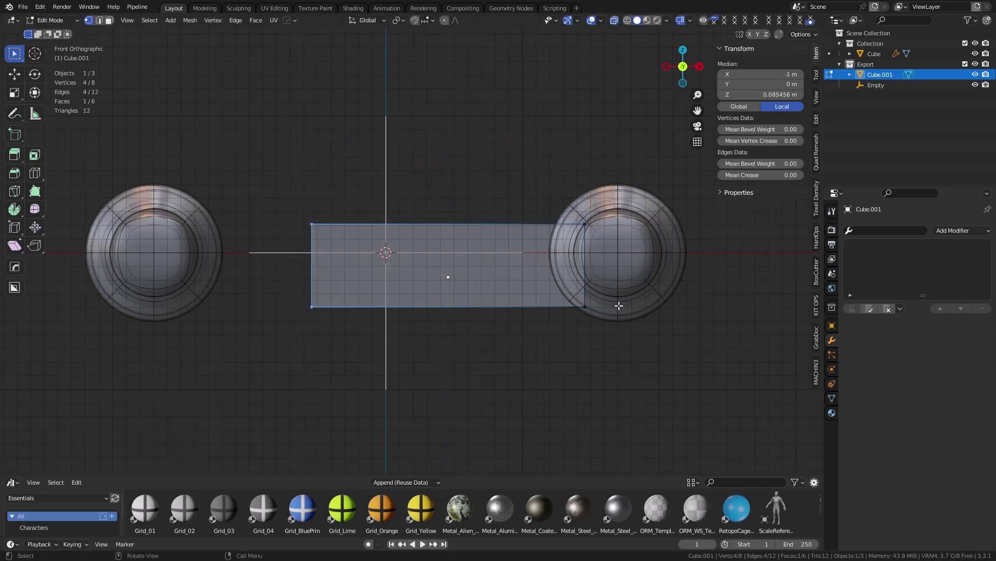
pyautogui.moveTo(542, 325); pyautogui.dragTo(582, 311, button='middle')
pyautogui.press('a')
pyautogui.press('s')
pyautogui.press('x')
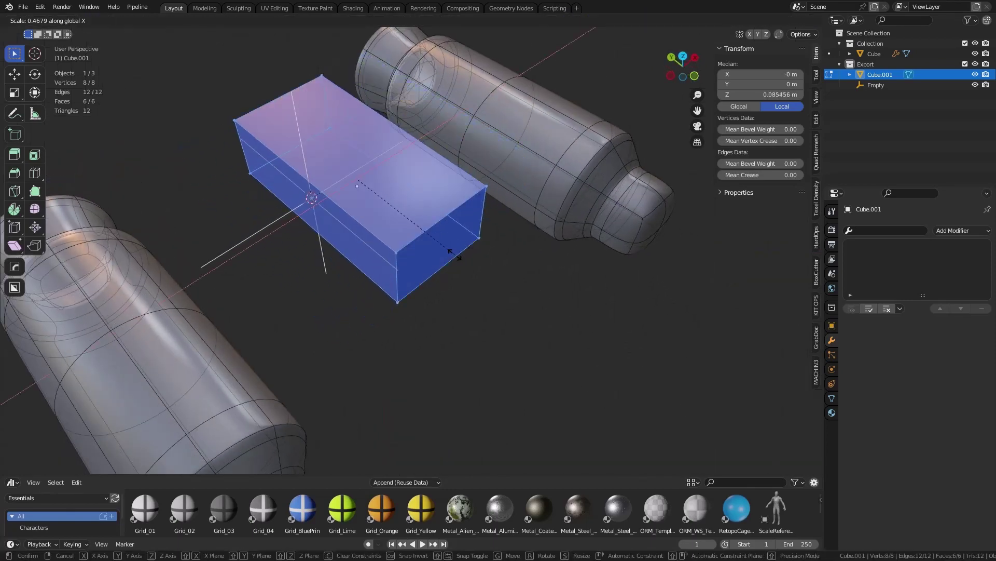
pyautogui.rightClick(503, 276)
# Step: Move the flattened block along X into the engine, to an X location of about 0.956 m
pyautogui.press('Tab')
pyautogui.click(439, 285)
pyautogui.press('g')
pyautogui.press('x')
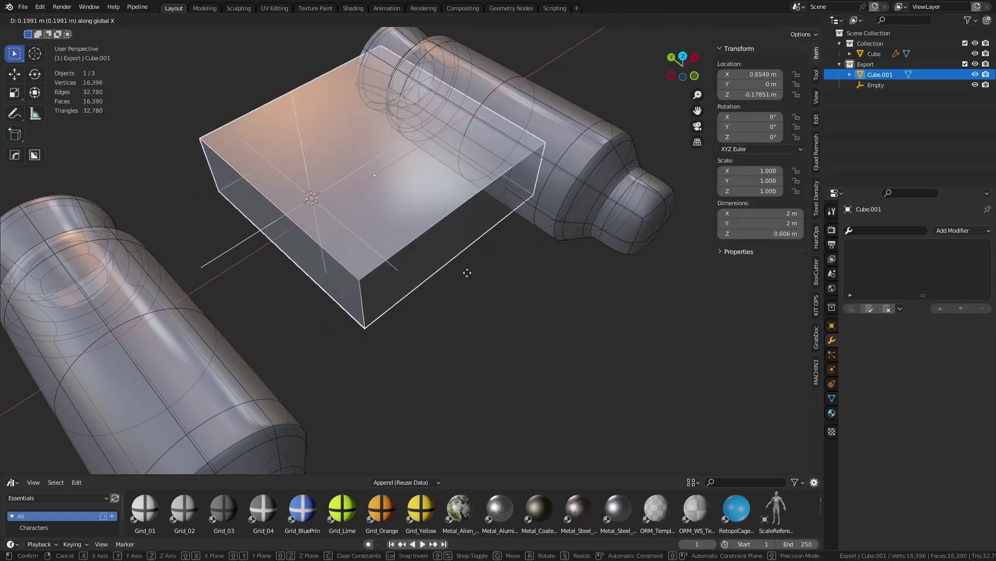
pyautogui.click(486, 271)
# Step: Move the block's front and back faces inward along Y to form a narrow connecting beam
pyautogui.press('Tab')
pyautogui.click(514, 269)
pyautogui.press('3')
pyautogui.click(439, 226)
pyautogui.press('g')
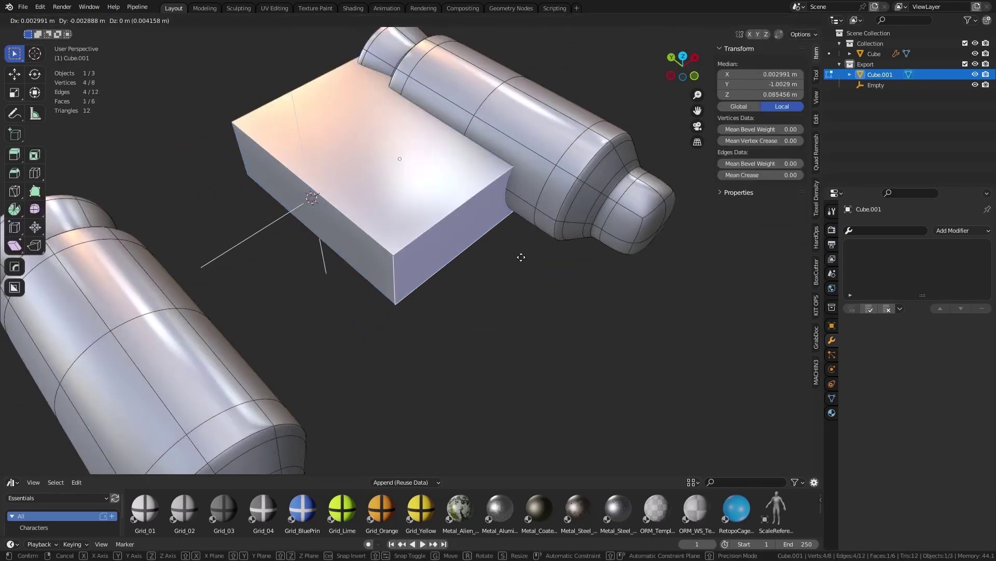
pyautogui.press('y')
pyautogui.click(461, 225)
pyautogui.hotkey('alt', 'z')
pyautogui.click(344, 103)
pyautogui.press('g')
pyautogui.press('y')
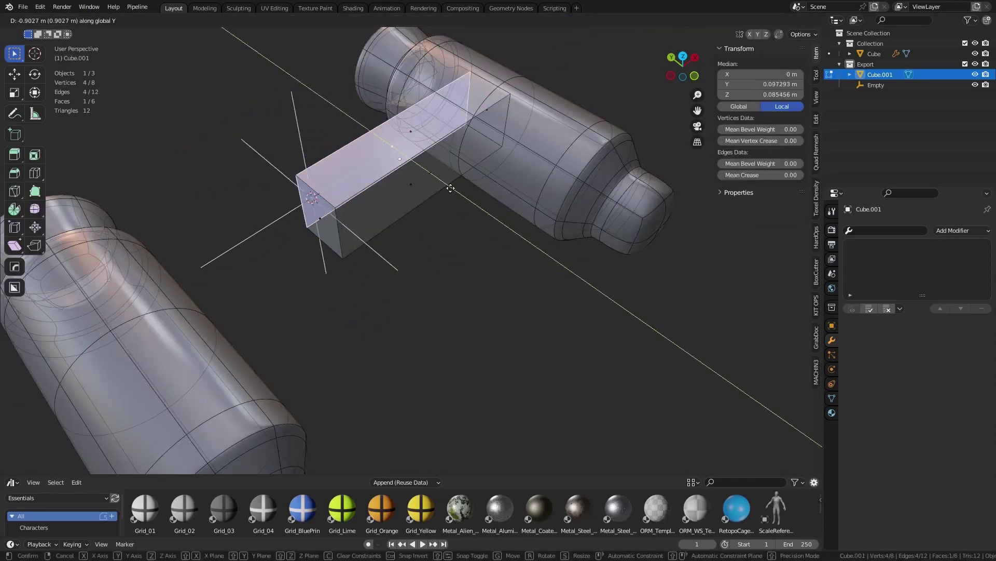
pyautogui.click(450, 199)
# Step: Move the beam's inner end face about -0.104 m along X and cut a crosswise loop at about local X -0.37 m
pyautogui.hotkey('alt', 'z')
pyautogui.moveTo(312, 210); pyautogui.dragTo(374, 213, button='middle')
pyautogui.press('g')
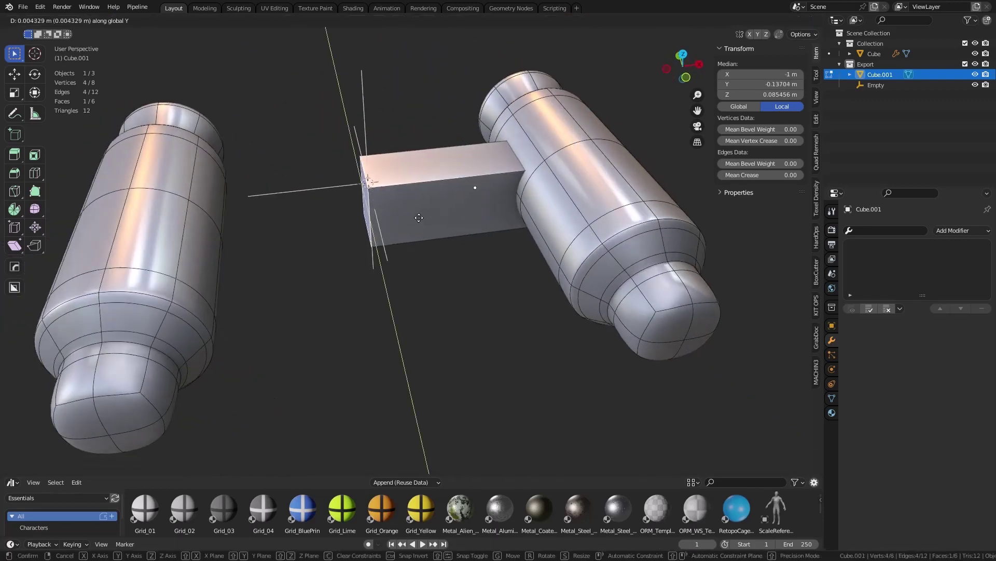
pyautogui.press('x')
pyautogui.click(416, 216)
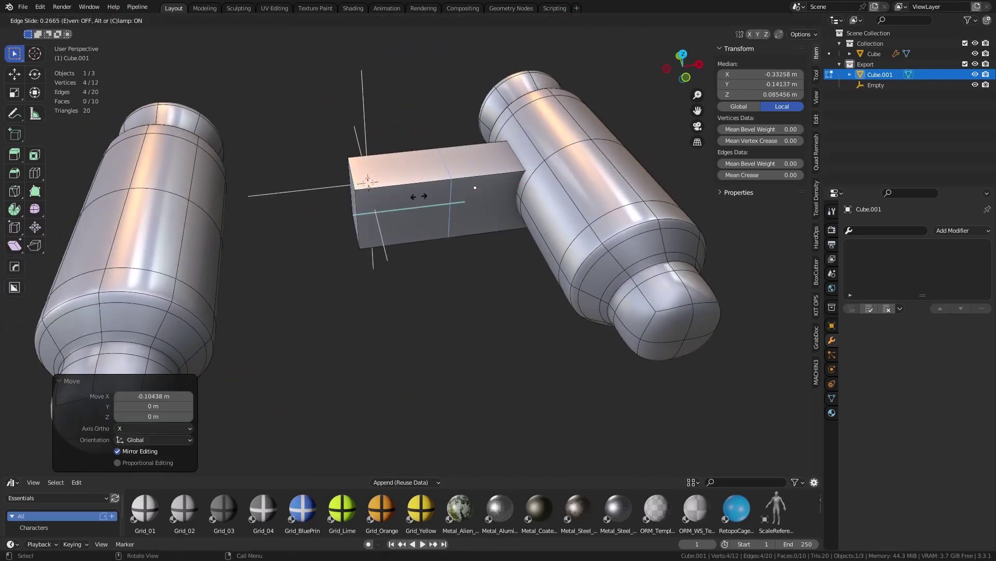
# Step: Extrude the beam's inner front face to about local Y -1.21 m and taper it by moving its outer vertical edge -0.246 m along X
pyautogui.press('e')
pyautogui.click(432, 272)
pyautogui.press('2')
pyautogui.click(476, 284)
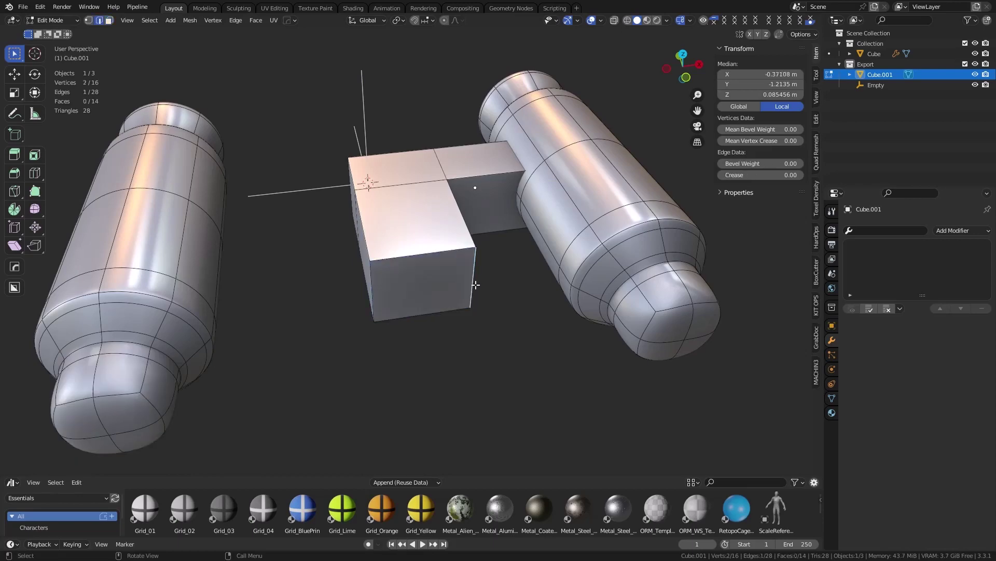
pyautogui.press('g')
pyautogui.press('x')
pyautogui.click(442, 289)
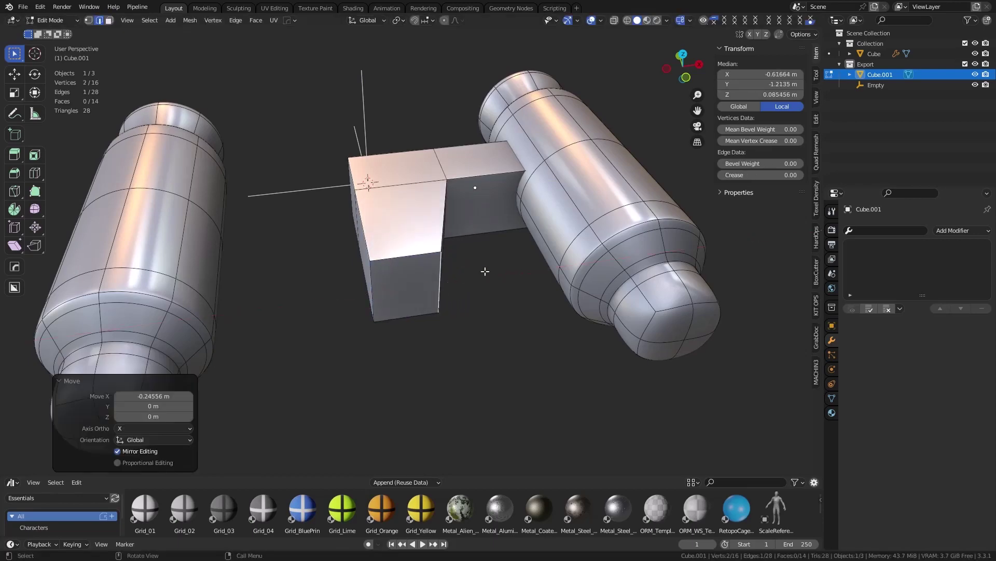
# Step: Add a Mirror modifier to the connector with Empty as the mirror object and bisect it on X
pyautogui.moveTo(482, 271)
pyautogui.mouseDown(button='middle')
pyautogui.moveTo(400, 318)
pyautogui.moveTo(544, 214)
pyautogui.moveTo(512, 272)
pyautogui.moveTo(427, 238)
pyautogui.moveTo(466, 282)
pyautogui.mouseUp(button='middle')
pyautogui.press('Tab')
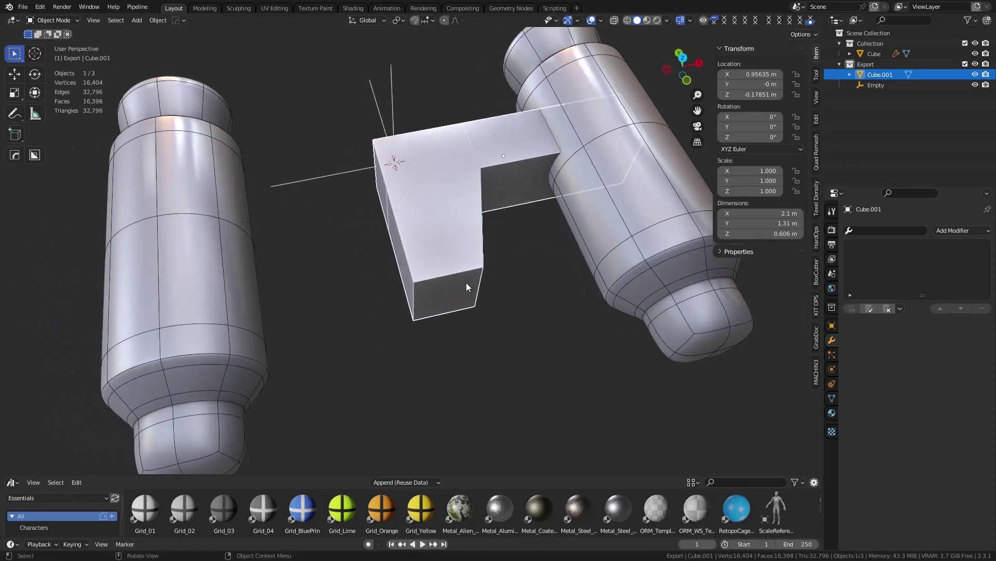
pyautogui.click(959, 230)
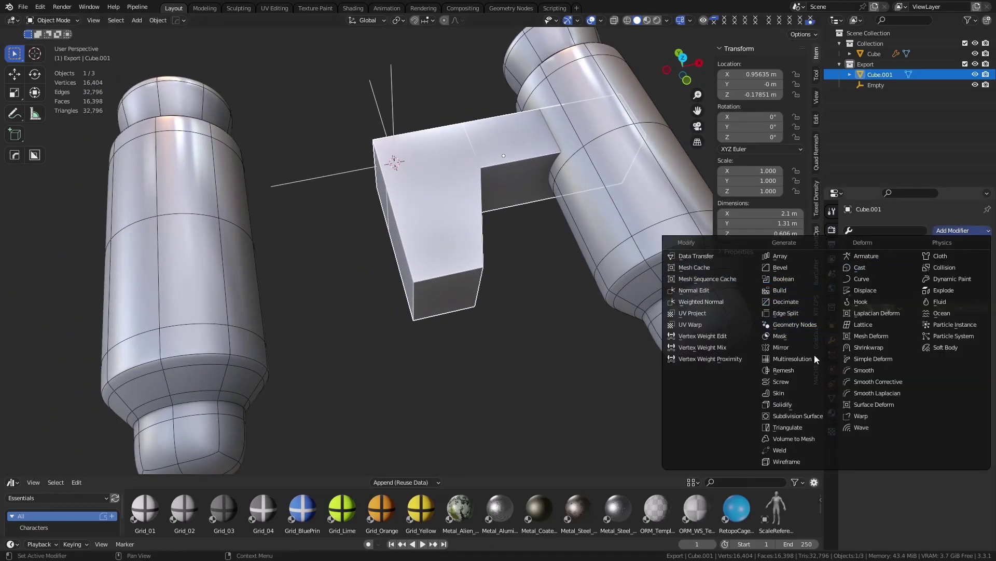
pyautogui.click(797, 348)
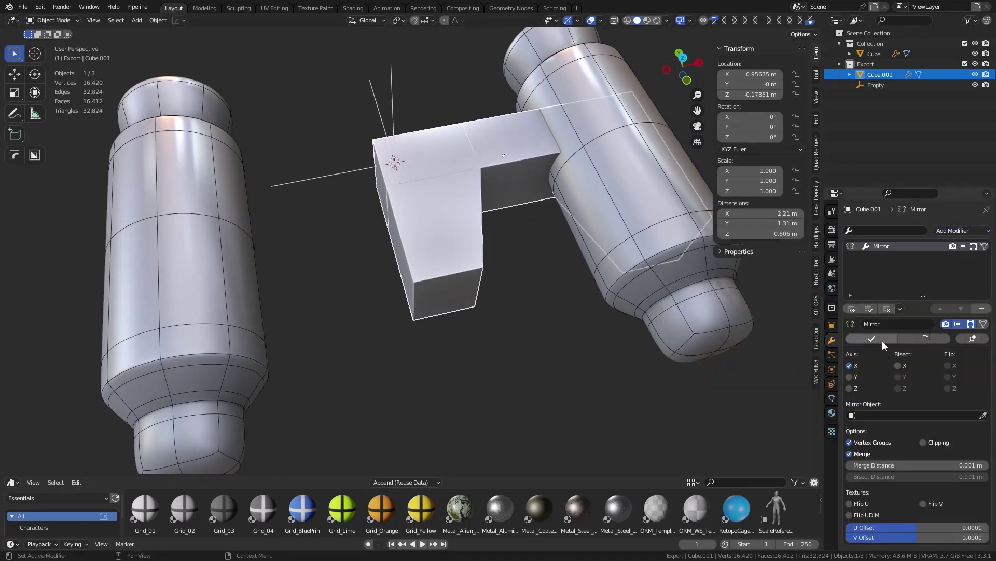
pyautogui.click(929, 415)
pyautogui.click(898, 441)
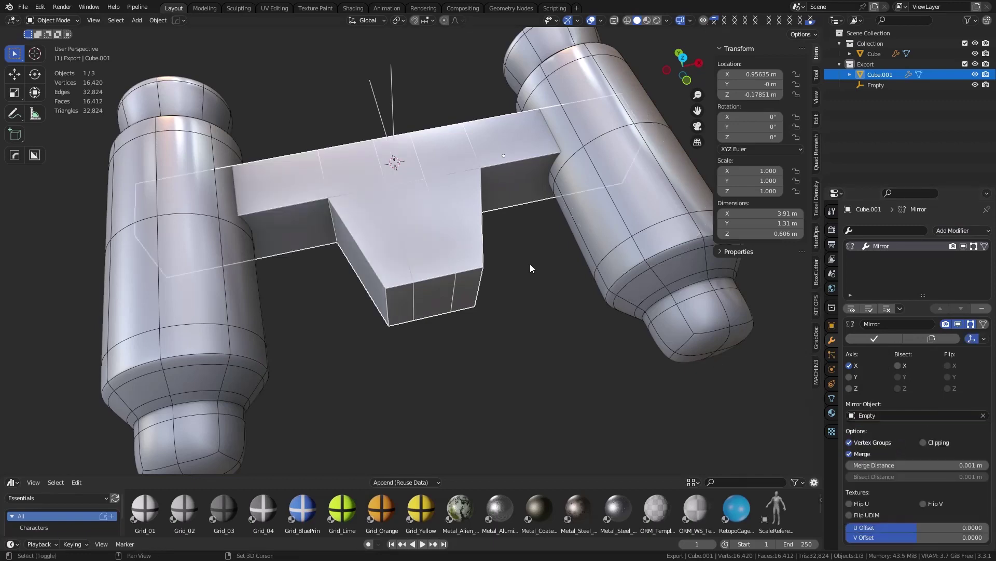
pyautogui.moveTo(530, 264); pyautogui.dragTo(528, 284, button='middle')
pyautogui.scroll(4, 474, 288)
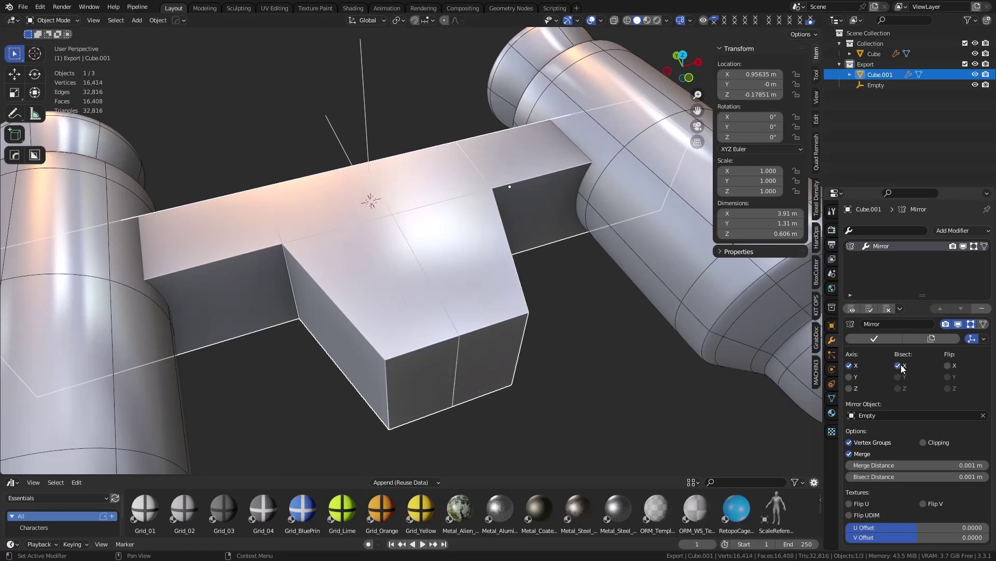
# Step: Scale the connector mesh down along Z into a thin slab
pyautogui.moveTo(538, 333); pyautogui.dragTo(438, 252, button='middle')
pyautogui.press('Tab')
pyautogui.press('s')
pyautogui.press('z')
pyautogui.click(507, 291)
pyautogui.press('s')
pyautogui.rightClick(510, 281)
# Step: Extrude the centre section's face on the nozzle side outward by about 0.604 m
pyautogui.hotkey('alt', 'a')
pyautogui.click(299, 293)
pyautogui.press('e')
pyautogui.click(200, 358)
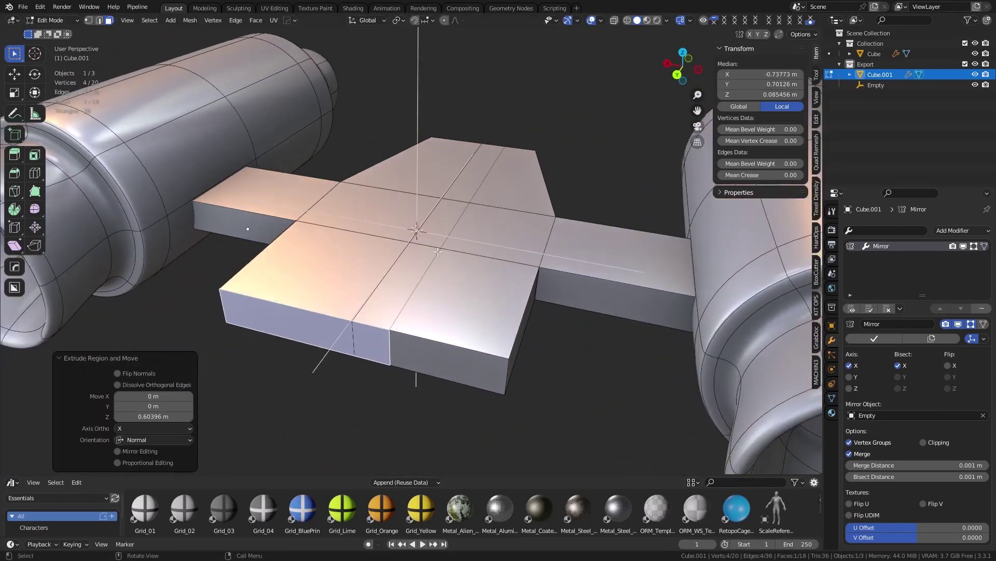
# Step: Try beveling the slab's outer vertical corner edge on the nozzle side, and undo the bevel
pyautogui.click(325, 241)
pyautogui.hotkey('ctrl', 'b')
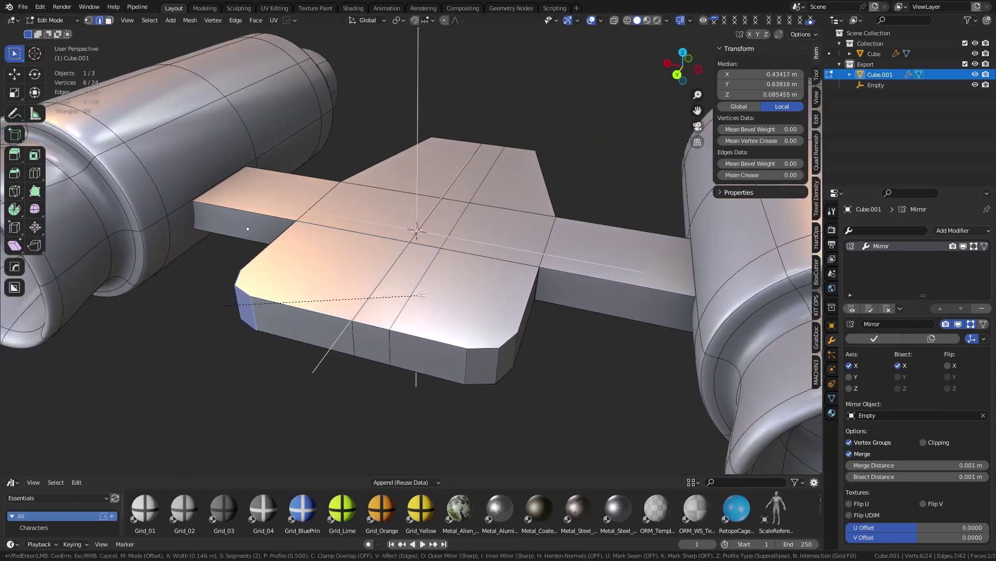
pyautogui.click(429, 296)
pyautogui.moveTo(428, 295); pyautogui.dragTo(424, 287, button='middle')
pyautogui.click(424, 287)
pyautogui.keyDown('ctrl'); pyautogui.click(479, 189); pyautogui.keyUp('ctrl')
pyautogui.moveTo(479, 189); pyautogui.dragTo(522, 285, button='middle')
pyautogui.hotkey('ctrl', 'r')
pyautogui.click(489, 346)
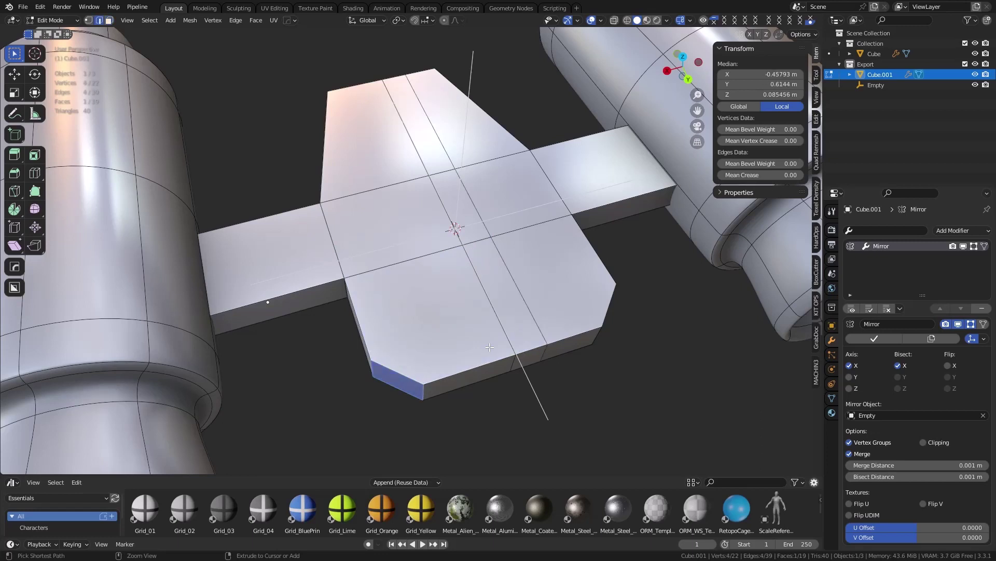
pyautogui.hotkey('ctrl', 'z')
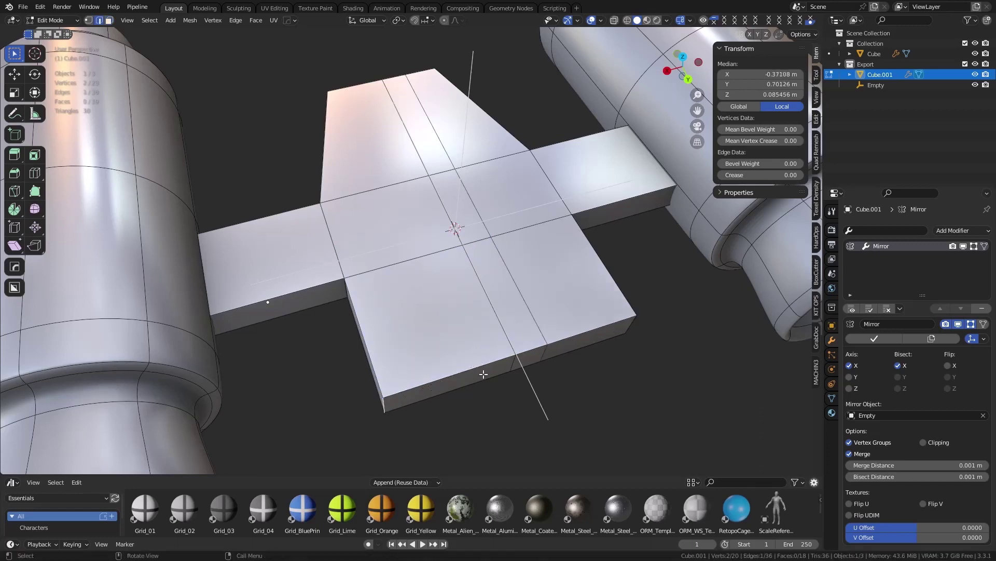
# Step: Add a lengthwise loop cut through the slab's centre section, slid outward from the middle
pyautogui.hotkey('ctrl', 'r')
pyautogui.click(469, 359)
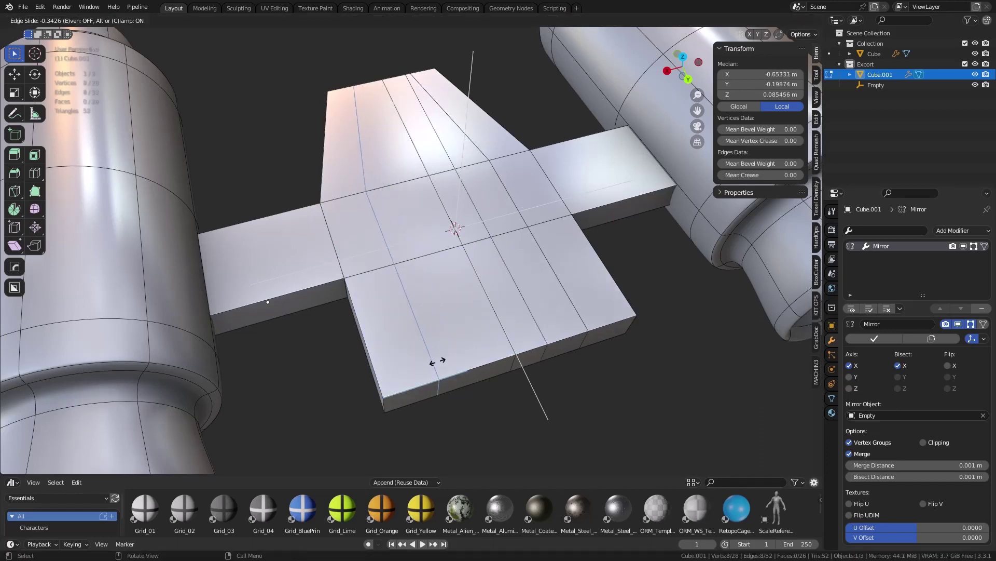
pyautogui.click(433, 362)
# Step: Extrude the three top faces inside the lengthwise loop upward by about 0.335 m to form a raised block
pyautogui.press('3')
pyautogui.click(385, 198)
pyautogui.keyDown('shift'); pyautogui.click(373, 161); pyautogui.keyUp('shift')
pyautogui.keyDown('shift'); pyautogui.click(447, 294); pyautogui.keyUp('shift')
pyautogui.press('e')
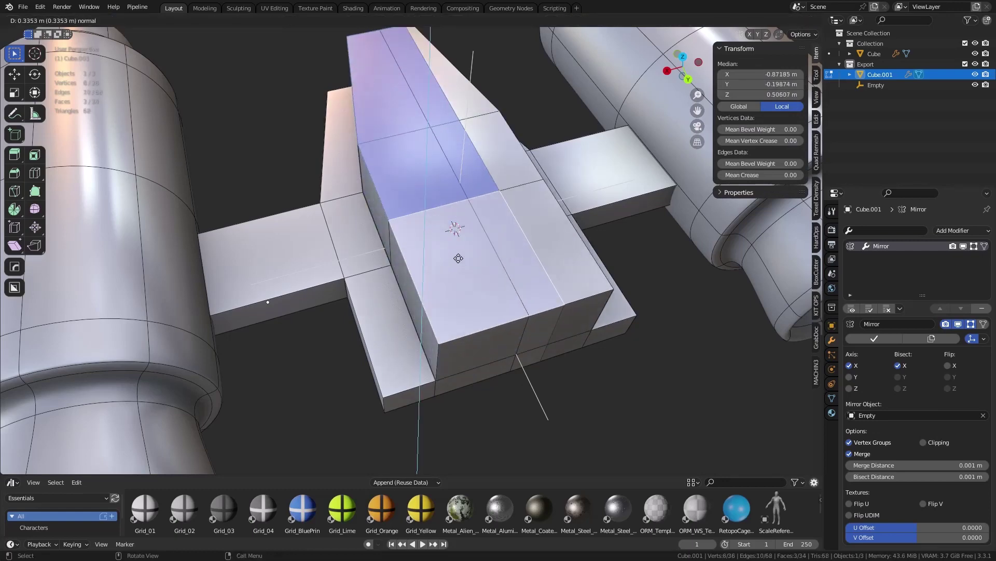
pyautogui.click(458, 258)
# Step: Bevel the raised block's outer top edges along its full length into a wide chamfer
pyautogui.press('2')
pyautogui.click(414, 281)
pyautogui.keyDown('ctrl'); pyautogui.click(353, 91); pyautogui.keyUp('ctrl')
pyautogui.moveTo(492, 273); pyautogui.dragTo(481, 221, button='middle')
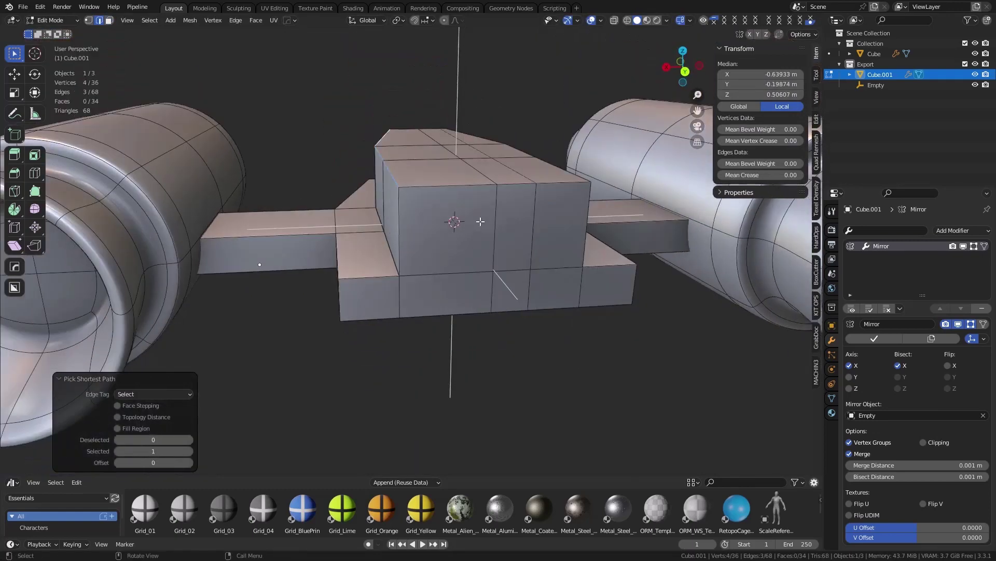
pyautogui.hotkey('ctrl', 'b')
pyautogui.click(505, 233)
# Step: Add a HardOps Bevel modifier to the connector with a width of about 0.033 m, 3 segments and a 30° angle limit
pyautogui.hotkey('ctrl', 'Tab')
pyautogui.click(456, 254)
pyautogui.press('q')
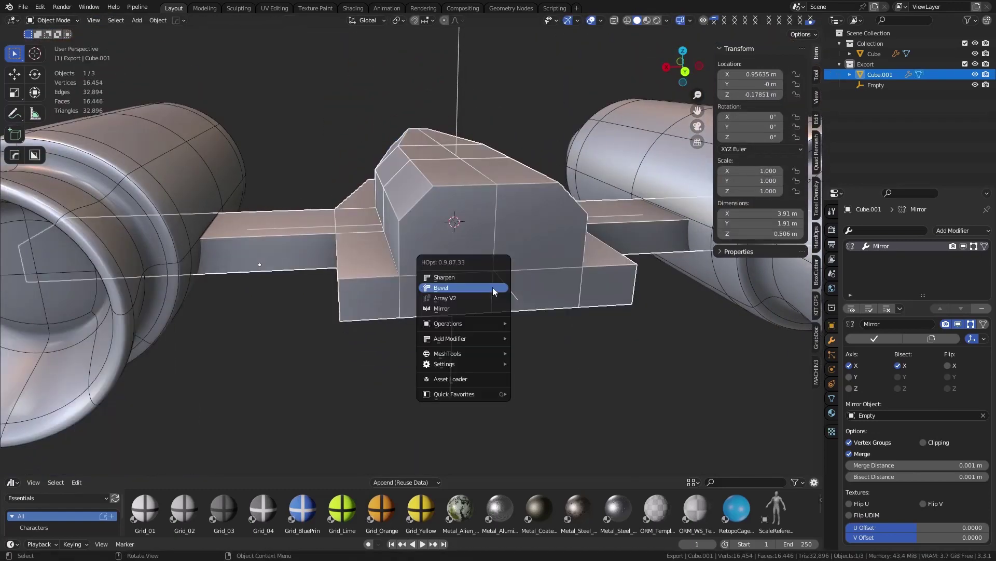
pyautogui.click(492, 288)
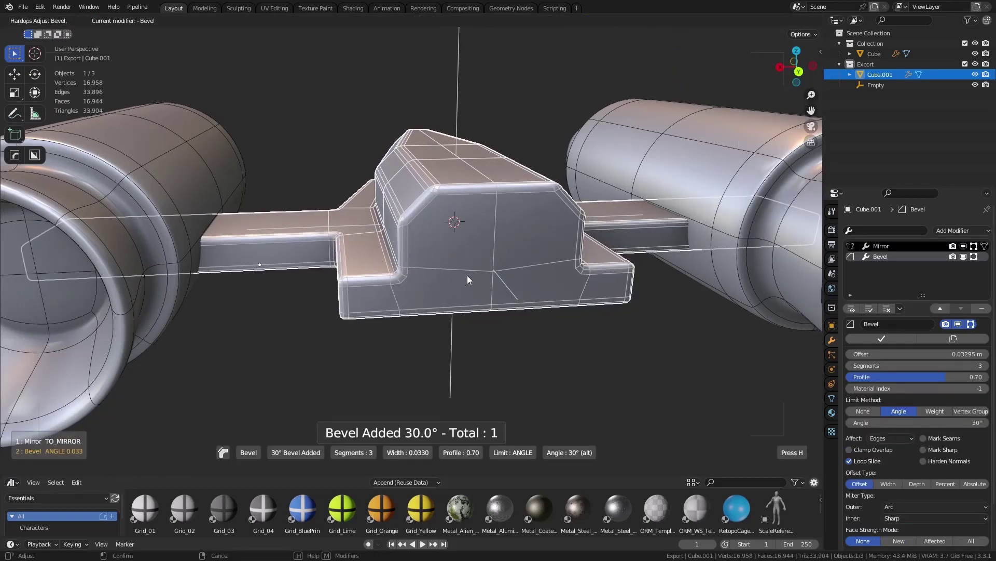
pyautogui.click(468, 275)
pyautogui.moveTo(458, 273); pyautogui.dragTo(430, 269, button='middle')
pyautogui.scroll(2, 440, 294)
# Step: Round the raised block's long chamfer edges with a bevel about 0.042 m wide and 5 segments
pyautogui.press('Tab')
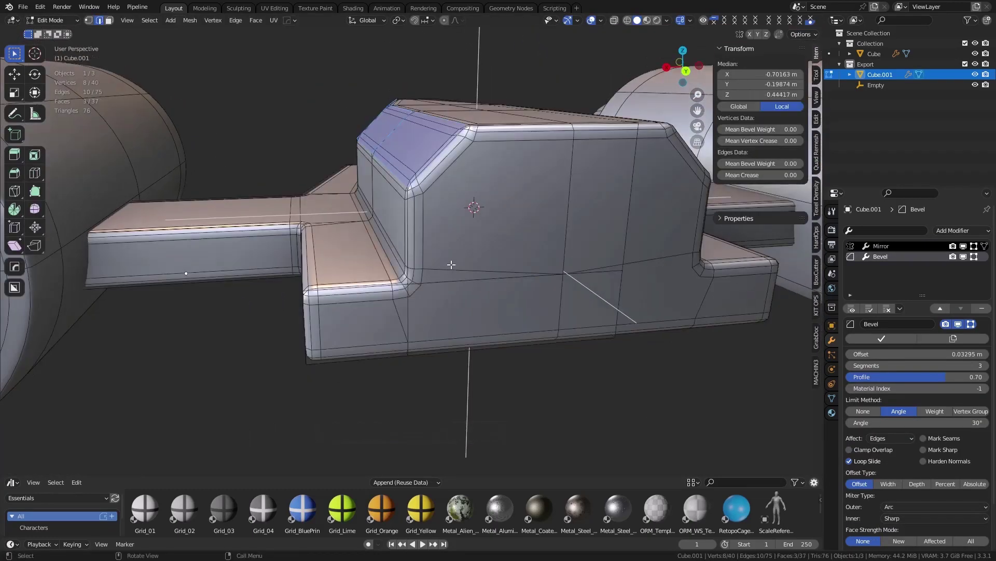
pyautogui.keyDown('alt'); pyautogui.click(445, 118); pyautogui.keyUp('alt')
pyautogui.hotkey('ctrl', 'b')
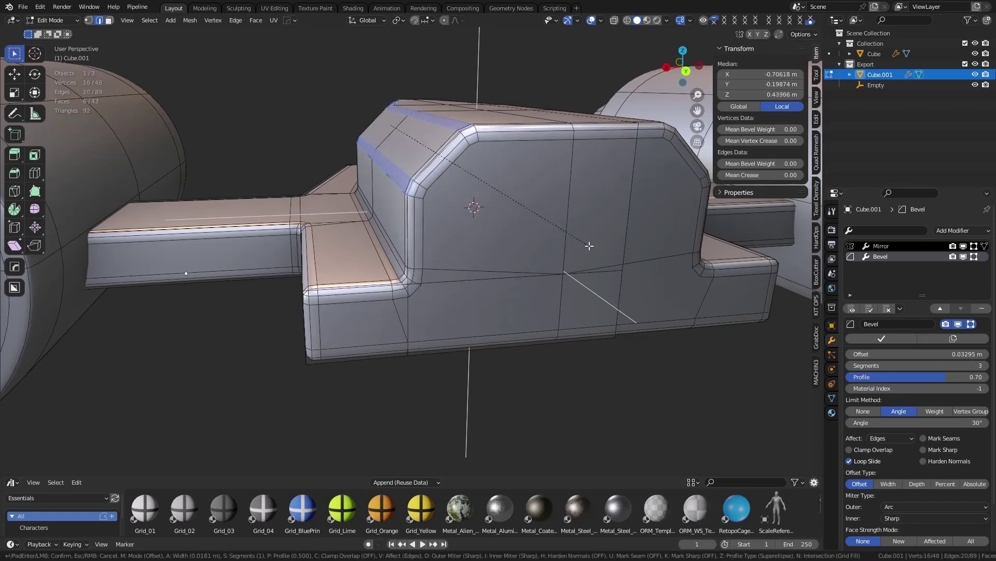
pyautogui.click(609, 260)
pyautogui.moveTo(484, 268); pyautogui.dragTo(514, 254, button='middle')
pyautogui.hotkey('ctrl', 'z')
pyautogui.hotkey('ctrl', 'b')
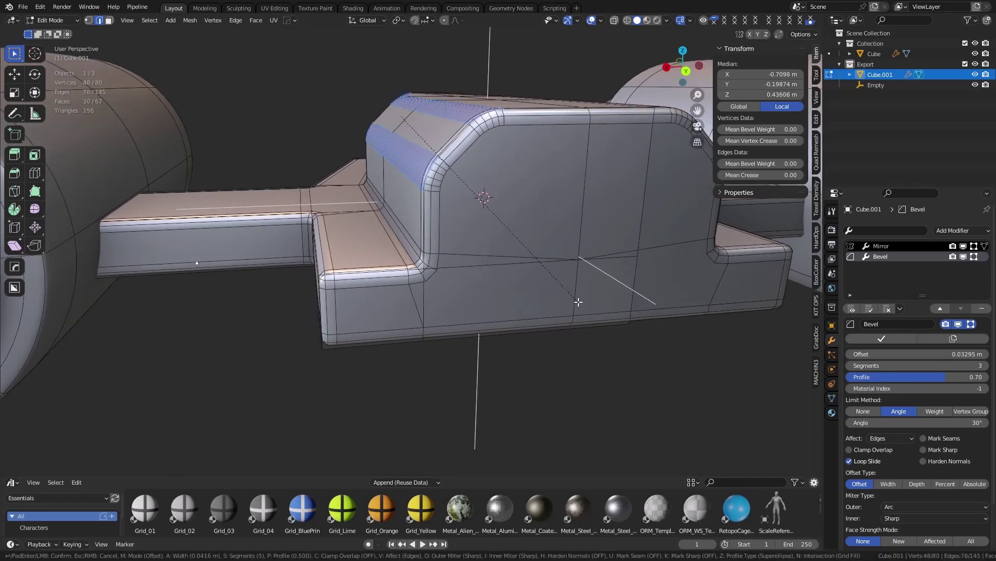
pyautogui.click(579, 301)
# Step: Bevel the vertical outer corner at the connector's wide end by about 0.093 m with 6 segments, and return to Object Mode
pyautogui.moveTo(578, 302); pyautogui.dragTo(485, 285, button='middle')
pyautogui.click(529, 338)
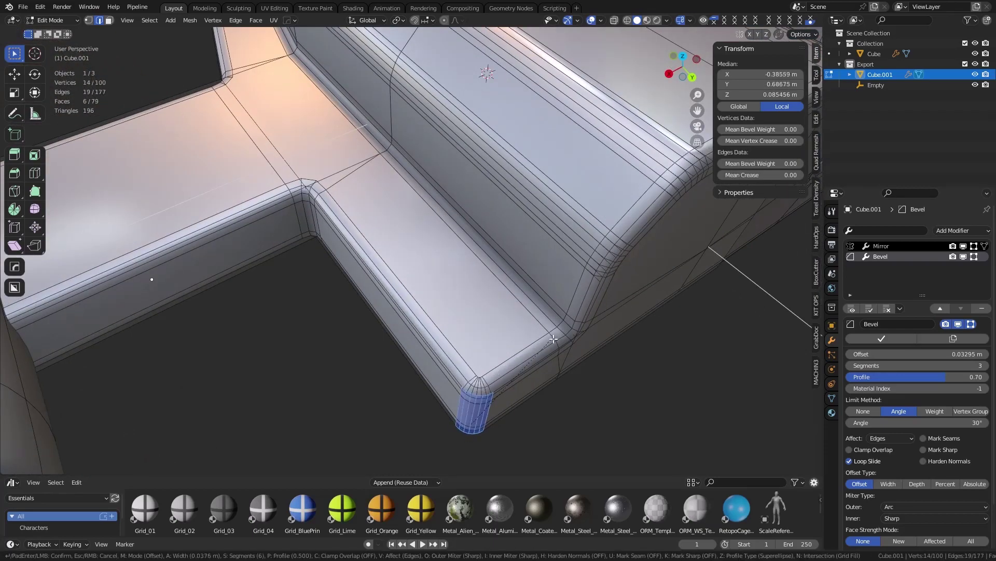
pyautogui.click(562, 345)
pyautogui.keyDown('shift'); pyautogui.moveTo(412, 285); pyautogui.dragTo(528, 322, button='middle'); pyautogui.keyUp('shift')
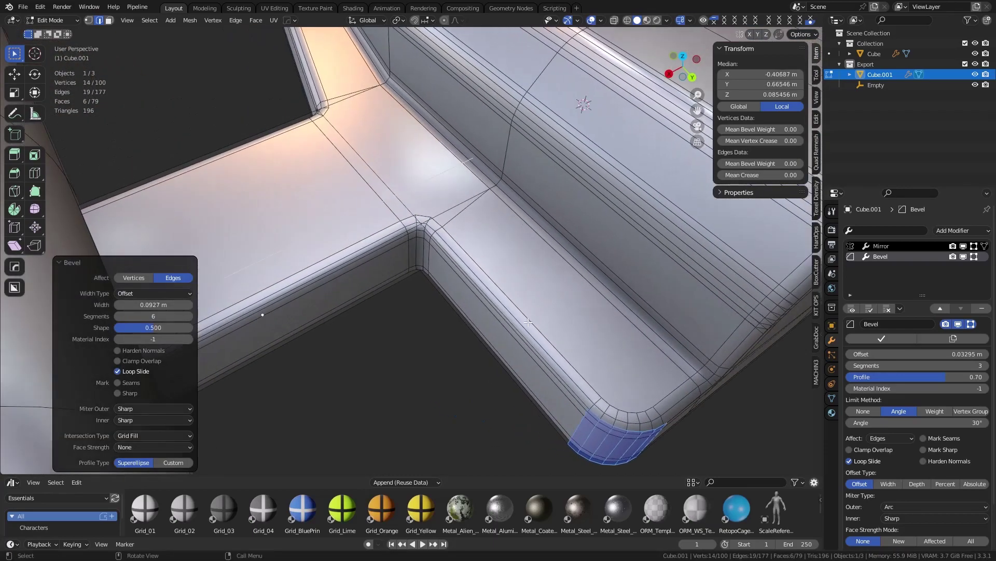
pyautogui.keyDown('shift'); pyautogui.moveTo(475, 265); pyautogui.dragTo(578, 329, button='middle'); pyautogui.keyUp('shift')
pyautogui.press('Tab')
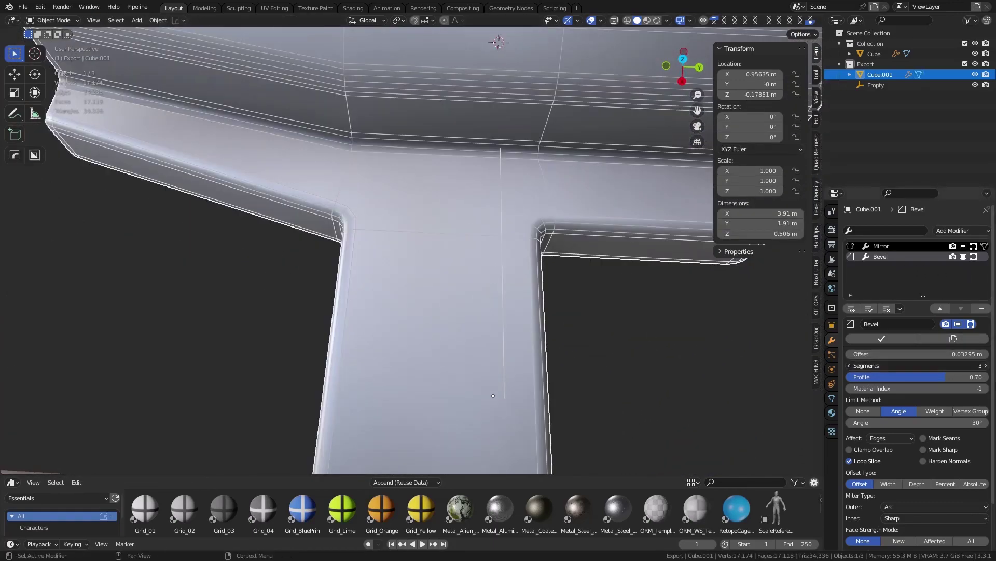
# Step: Set the connector's Bevel modifier to 6 segments
pyautogui.click(983, 366)
pyautogui.click(982, 366)
pyautogui.click(983, 365)
pyautogui.scroll(-3, 322, 289)
pyautogui.click(384, 360)
pyautogui.moveTo(321, 288); pyautogui.dragTo(434, 325, button='middle')
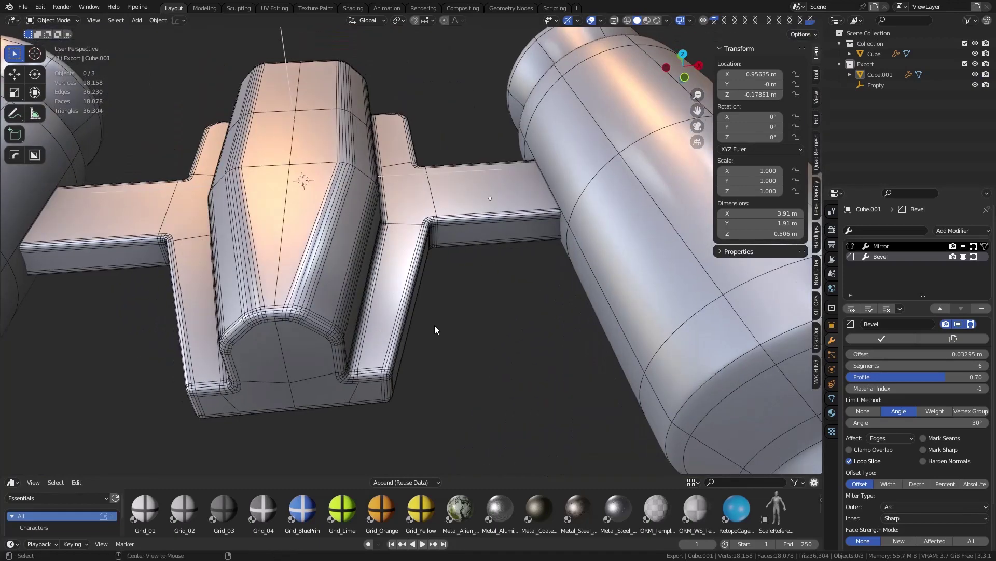
# Step: Cut a rectangular pocket into the connector's wing arm with a BoxCutter box about 0.187 m deep, drawn from the top view
pyautogui.hotkey('alt', 'w')
pyautogui.hotkey('ctrl', 'd')
pyautogui.click(431, 340)
pyautogui.moveTo(475, 234); pyautogui.dragTo(412, 298, button='middle')
pyautogui.hotkey('ctrl', 'd')
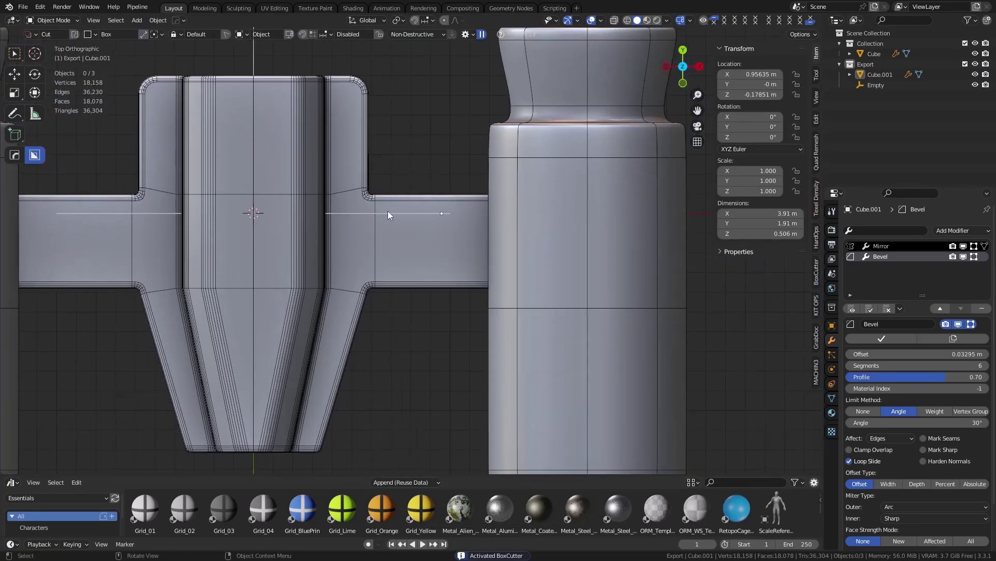
pyautogui.moveTo(387, 214)
pyautogui.mouseDown()
pyautogui.moveTo(453, 246)
pyautogui.moveTo(474, 271)
pyautogui.moveTo(465, 267)
pyautogui.mouseUp()
pyautogui.rightClick(465, 267)
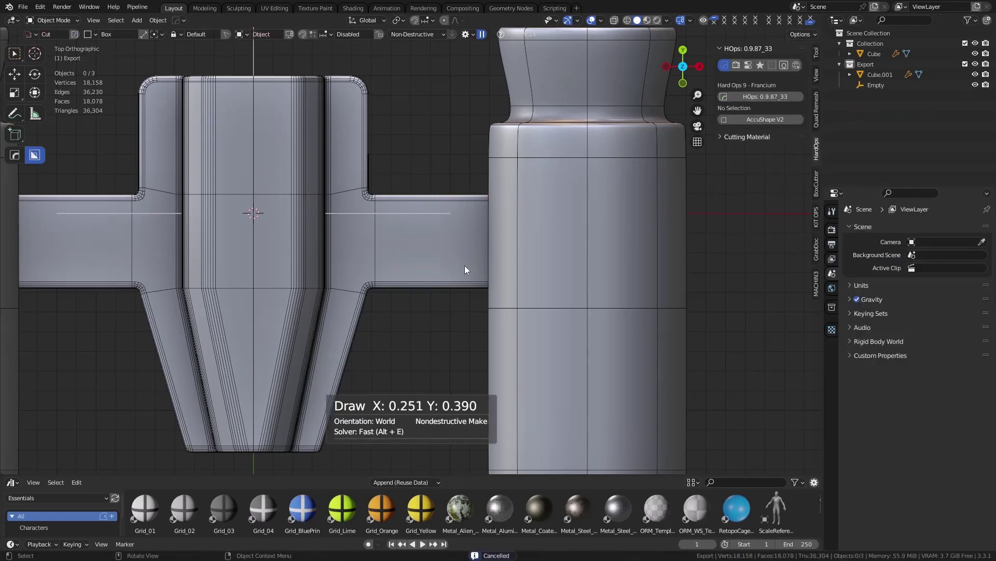
pyautogui.click(381, 215)
pyautogui.moveTo(391, 217); pyautogui.dragTo(473, 264)
pyautogui.moveTo(472, 264)
pyautogui.mouseDown(button='middle')
pyautogui.moveTo(478, 192)
pyautogui.moveTo(469, 294)
pyautogui.moveTo(485, 250)
pyautogui.moveTo(495, 250)
pyautogui.mouseUp(button='middle')
pyautogui.click(471, 260)
# Step: Try to extrude the side flange's end face outward by about 0.542 m at the connector's tapered end
pyautogui.hotkey('alt', 'a')
pyautogui.press('Tab')
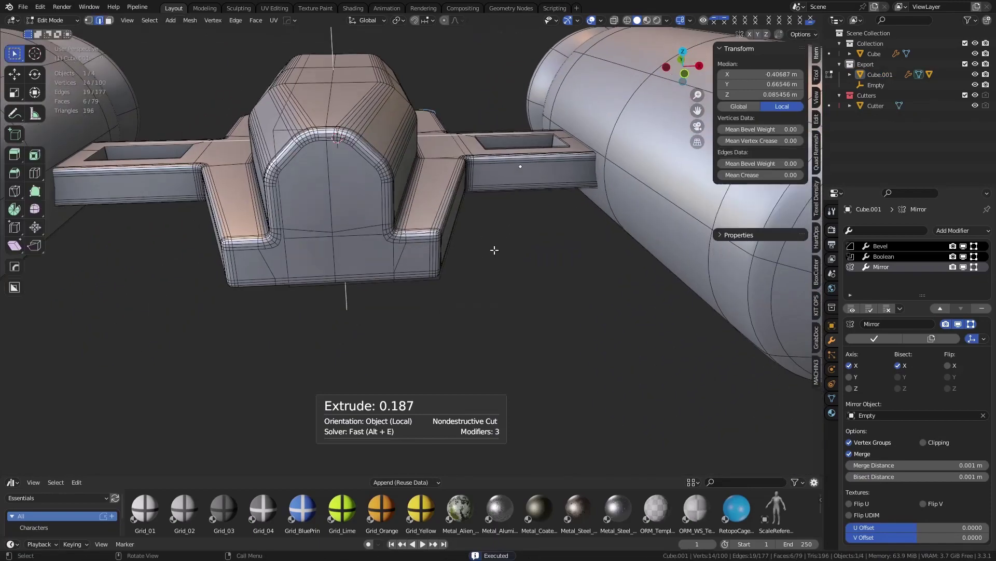
pyautogui.press('3')
pyautogui.click(384, 263)
pyautogui.keyDown('shift'); pyautogui.moveTo(425, 276); pyautogui.dragTo(364, 290, button='middle'); pyautogui.keyUp('shift')
pyautogui.click(416, 227)
pyautogui.press('1')
pyautogui.press('3')
pyautogui.hotkey('alt', 'a')
pyautogui.click(412, 230)
pyautogui.press('e')
pyautogui.click(264, 367)
pyautogui.keyDown('shift'); pyautogui.moveTo(264, 367); pyautogui.dragTo(467, 309, button='middle'); pyautogui.keyUp('shift')
# Step: Extrude the flange extension's end face a further 0.227 m and move it inward across the centre line
pyautogui.press('e')
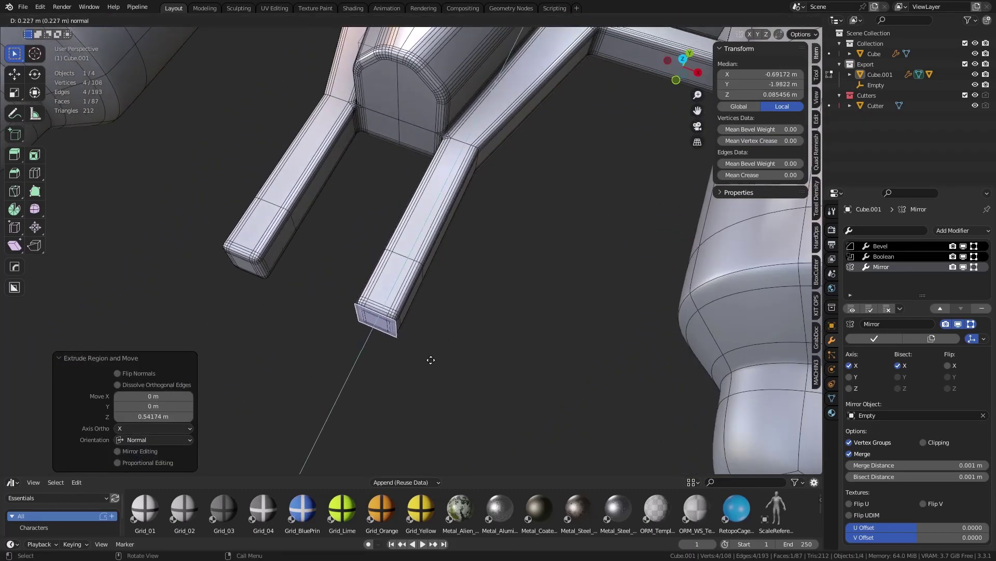
pyautogui.click(430, 360)
pyautogui.press('g')
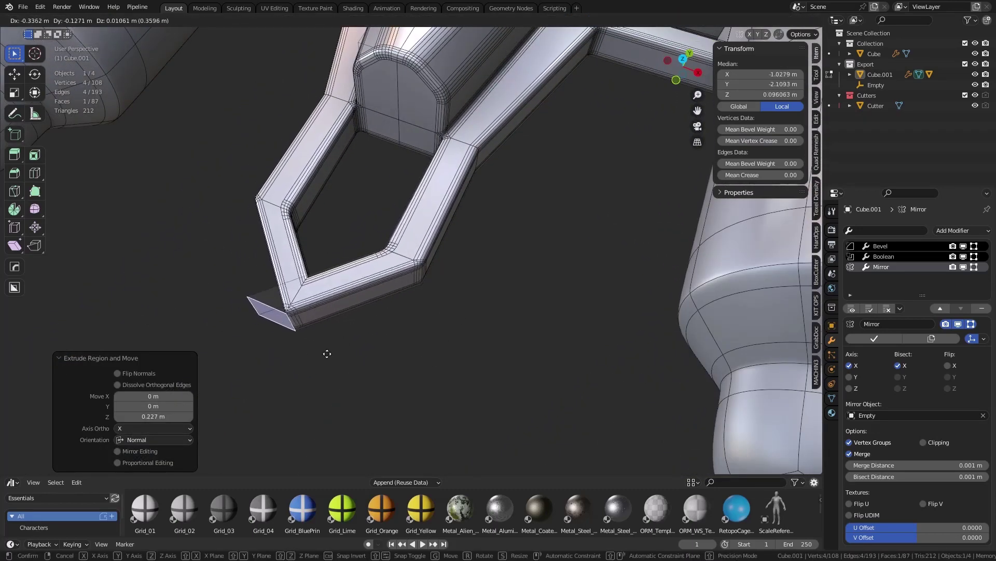
pyautogui.click(311, 346)
pyautogui.moveTo(371, 330); pyautogui.dragTo(481, 288, button='middle')
# Step: Undo the end-face move and both flange extrusions, and return to Object Mode
pyautogui.hotkey('ctrl', 'z')
pyautogui.hotkey('ctrl', 'z')
pyautogui.hotkey('ctrl', 'z')
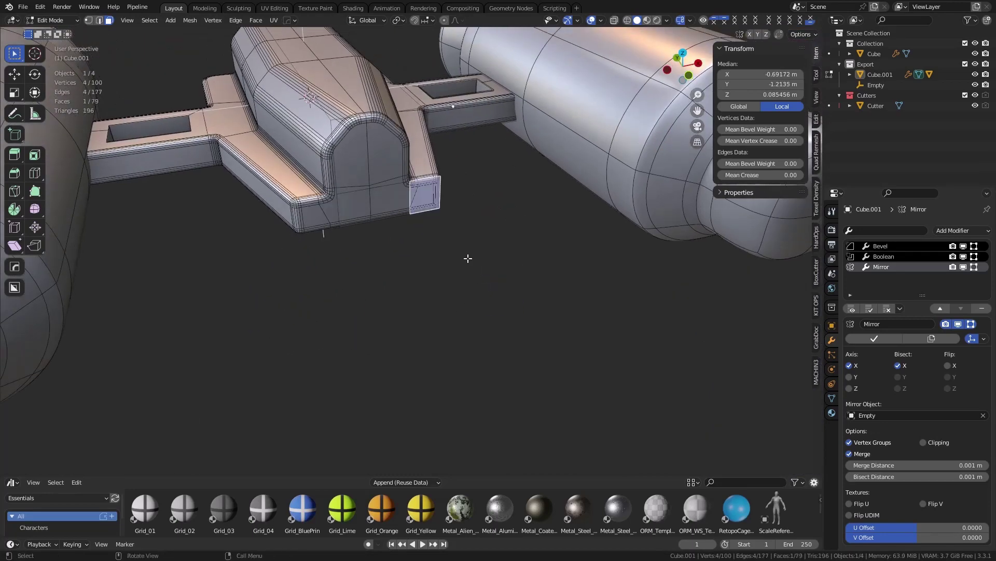
pyautogui.hotkey('ctrl', 'Tab')
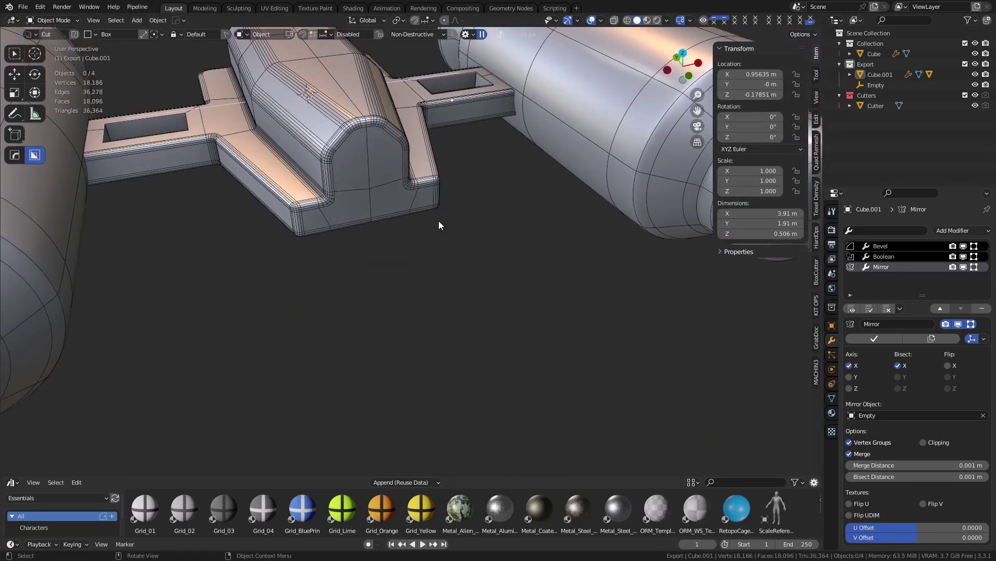
# Step: Switch BoxCutter from Cut to Join mode with the Box shape
pyautogui.press('d')
pyautogui.click(533, 227)
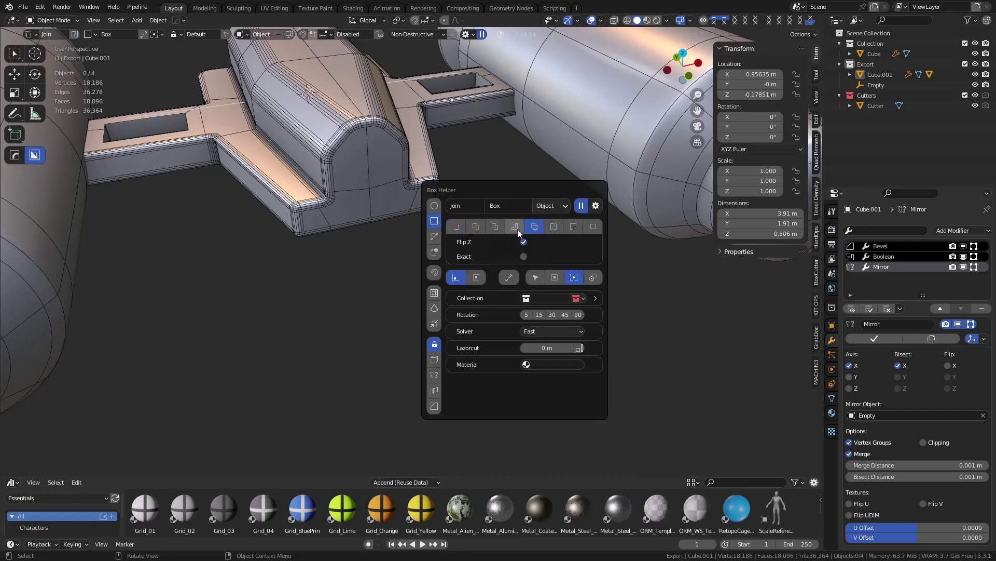
pyautogui.press('d')
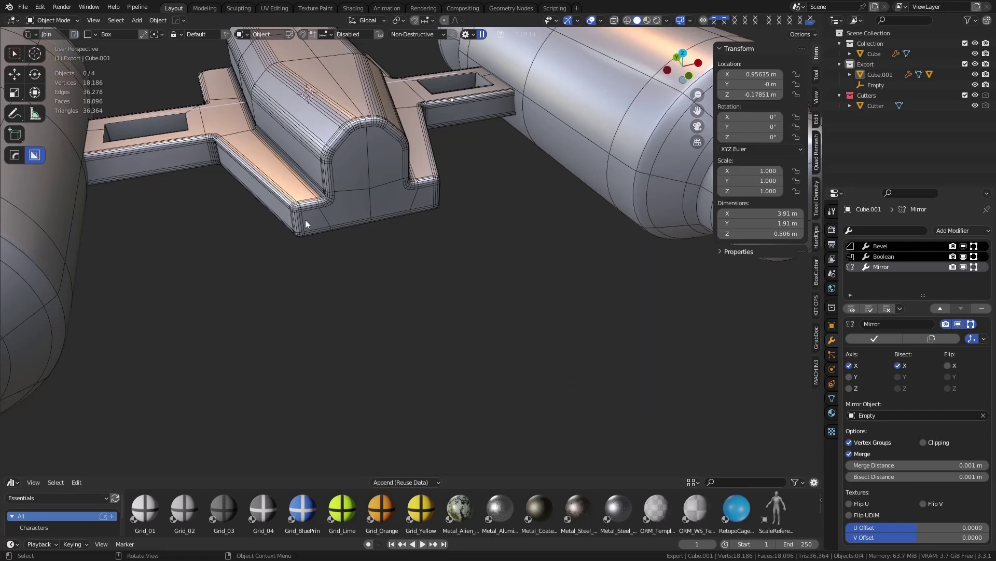
# Step: Try joining a box to the side flange's end face, extruded outward by about 0.579 m
pyautogui.keyDown('shift'); pyautogui.moveTo(413, 204); pyautogui.dragTo(406, 238, button='middle'); pyautogui.keyUp('shift')
pyautogui.scroll(1, 406, 238)
pyautogui.click(406, 237)
pyautogui.moveTo(465, 231); pyautogui.dragTo(430, 204, button='middle')
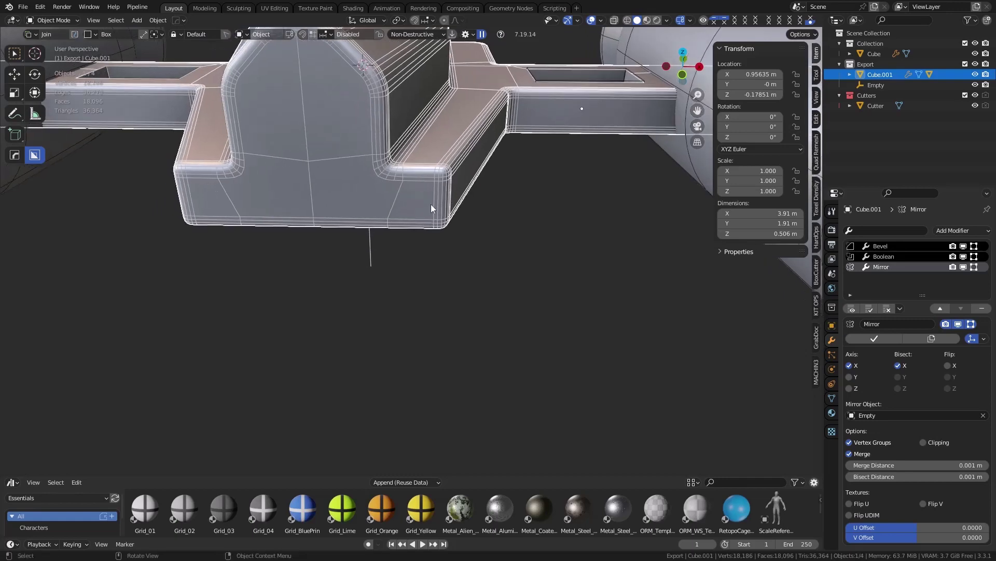
pyautogui.moveTo(434, 185); pyautogui.dragTo(389, 217)
pyautogui.moveTo(389, 217); pyautogui.dragTo(353, 256, button='middle')
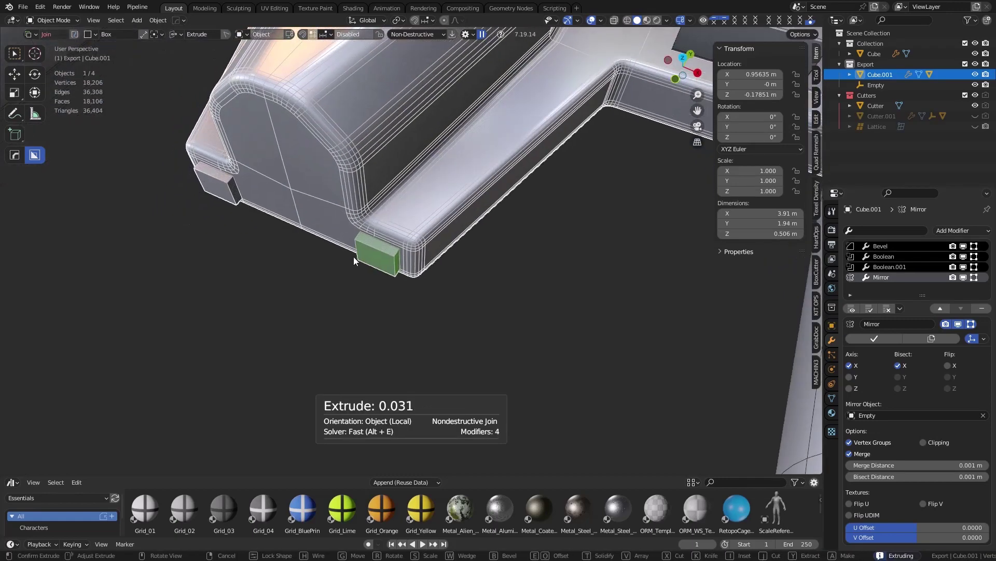
pyautogui.click(150, 420)
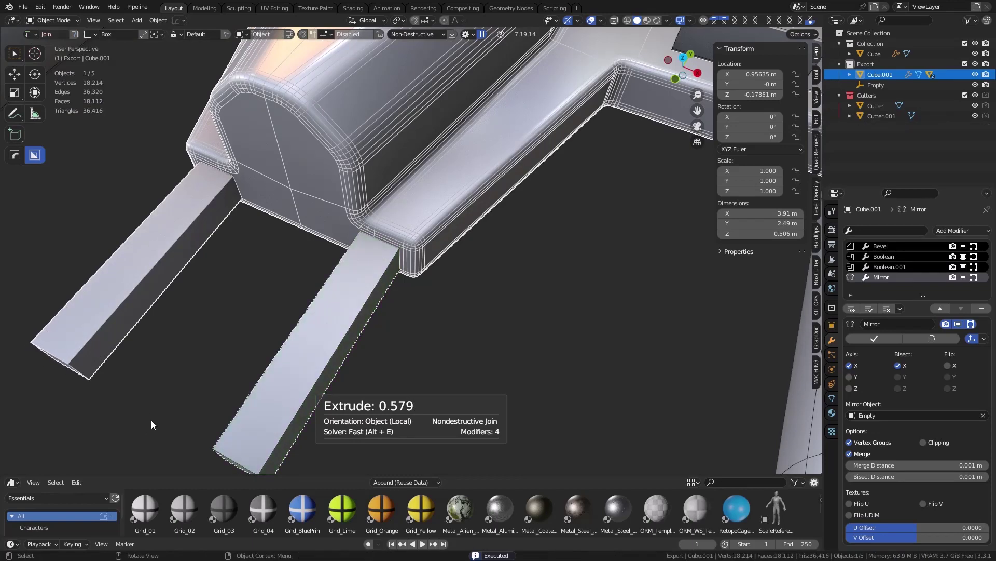
# Step: Delete the joined box from the side flange's end
pyautogui.click(440, 319)
pyautogui.moveTo(428, 323); pyautogui.dragTo(427, 276, button='middle')
pyautogui.click(388, 288)
pyautogui.press('Delete')
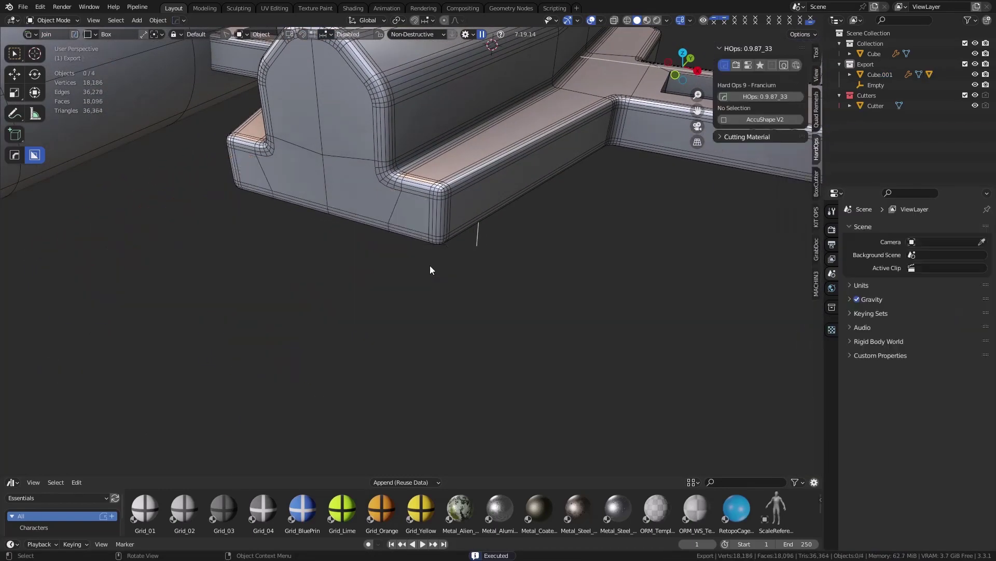
# Step: Join a rectangular prong to the side flange's end face, extruded outward by about 0.466 m
pyautogui.click(415, 217)
pyautogui.moveTo(415, 218); pyautogui.dragTo(442, 203, button='middle')
pyautogui.moveTo(450, 182); pyautogui.dragTo(397, 211)
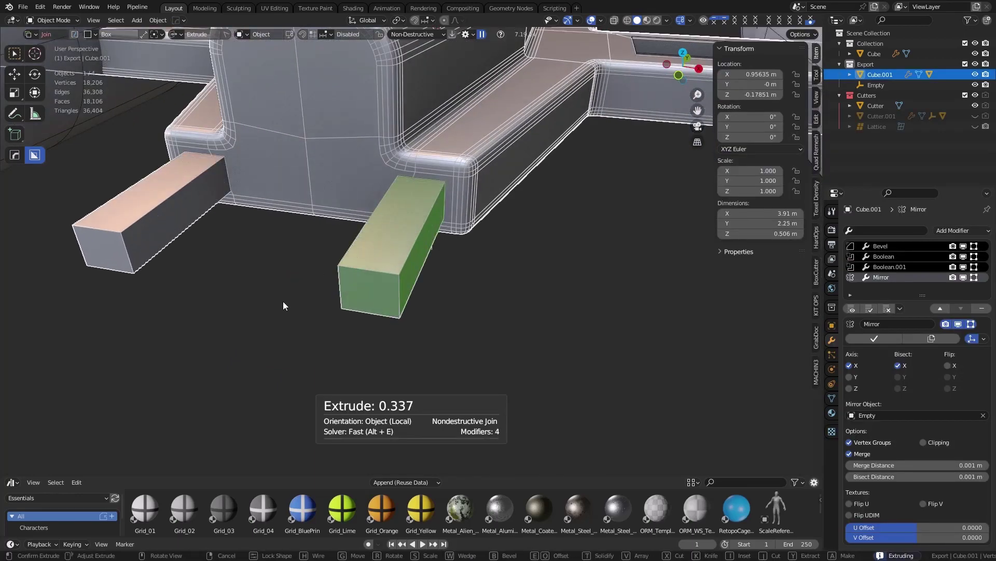
pyautogui.click(263, 347)
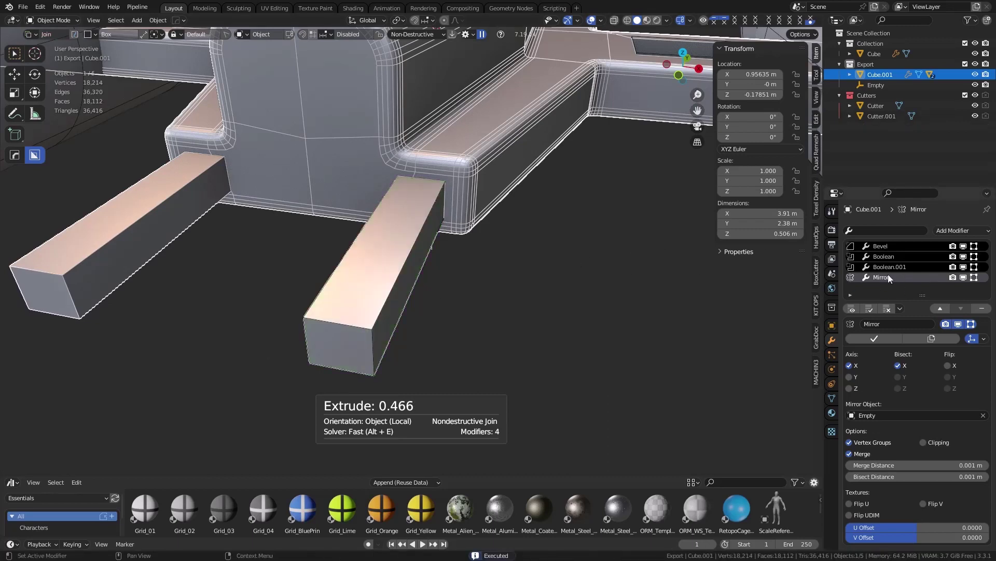
# Step: Examine the Sort Modifiers options in BoxCutter's behavior settings, including how bevels are sorted
pyautogui.press('d')
pyautogui.click(646, 193)
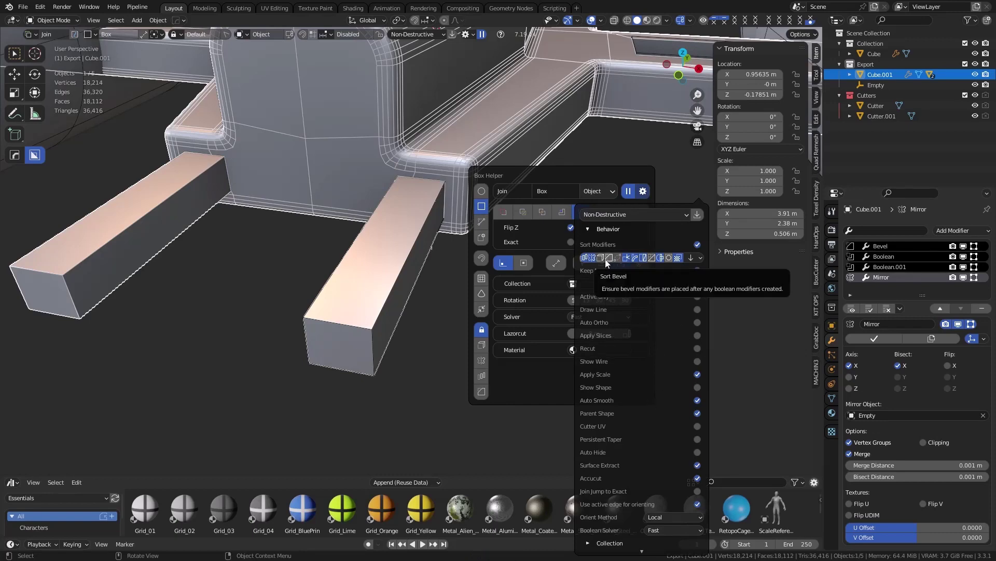
pyautogui.moveTo(612, 272)
pyautogui.mouseDown(button='middle')
pyautogui.moveTo(497, 291)
pyautogui.moveTo(543, 266)
pyautogui.moveTo(659, 281)
pyautogui.moveTo(610, 263)
pyautogui.mouseUp(button='middle')
# Step: Join a crossbar box to the prong's inner face near its tip, extruded toward the centre by about 0.226 m
pyautogui.scroll(1, 610, 268)
pyautogui.keyDown('shift'); pyautogui.moveTo(584, 229); pyautogui.dragTo(560, 262, button='middle'); pyautogui.keyUp('shift')
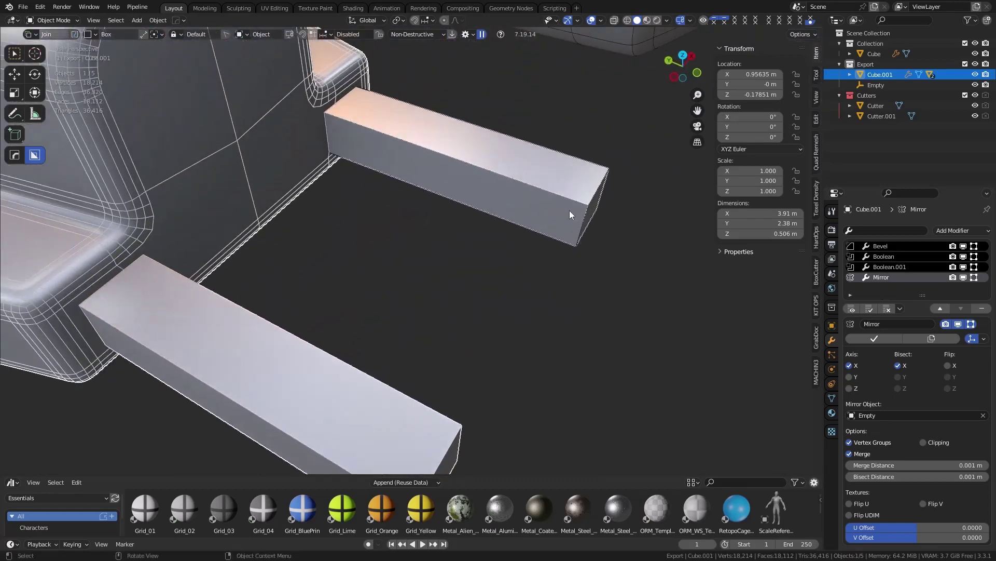
pyautogui.moveTo(571, 209)
pyautogui.mouseDown()
pyautogui.moveTo(543, 215)
pyautogui.moveTo(528, 233)
pyautogui.mouseUp()
pyautogui.click(455, 319)
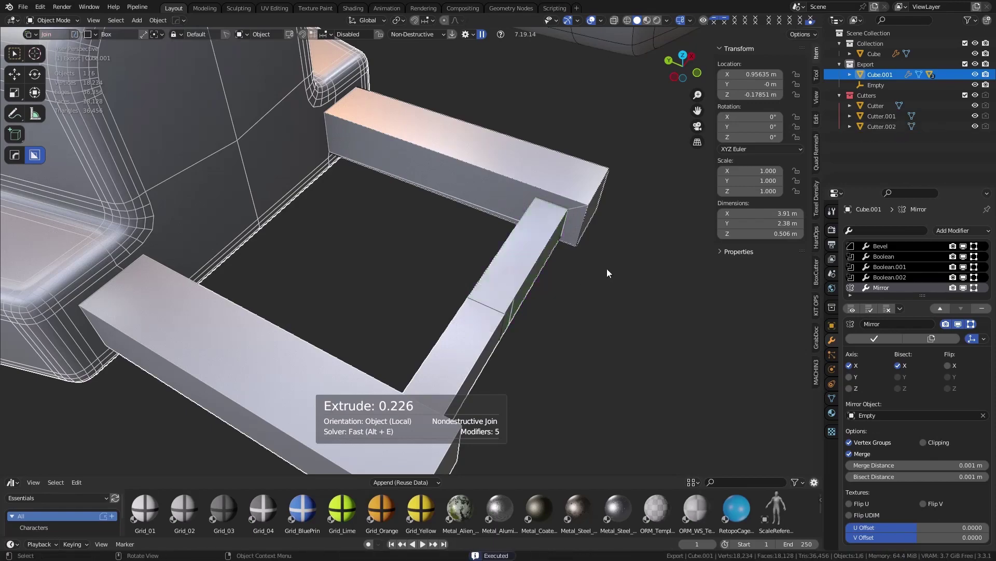
pyautogui.click(609, 272)
pyautogui.moveTo(616, 284); pyautogui.dragTo(499, 259, button='middle')
pyautogui.keyDown('shift'); pyautogui.moveTo(499, 260); pyautogui.dragTo(497, 209, button='middle'); pyautogui.keyUp('shift')
pyautogui.scroll(1, 497, 210)
pyautogui.click(491, 257)
pyautogui.keyDown('shift'); pyautogui.moveTo(491, 257); pyautogui.dragTo(522, 242, button='middle'); pyautogui.keyUp('shift')
pyautogui.press('q')
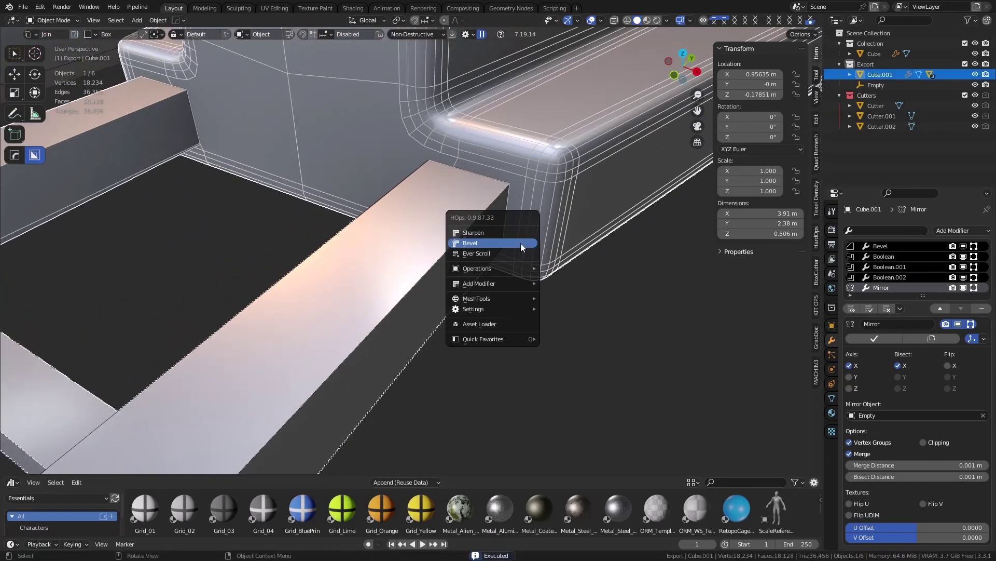
pyautogui.moveTo(642, 291); pyautogui.dragTo(506, 267, button='middle')
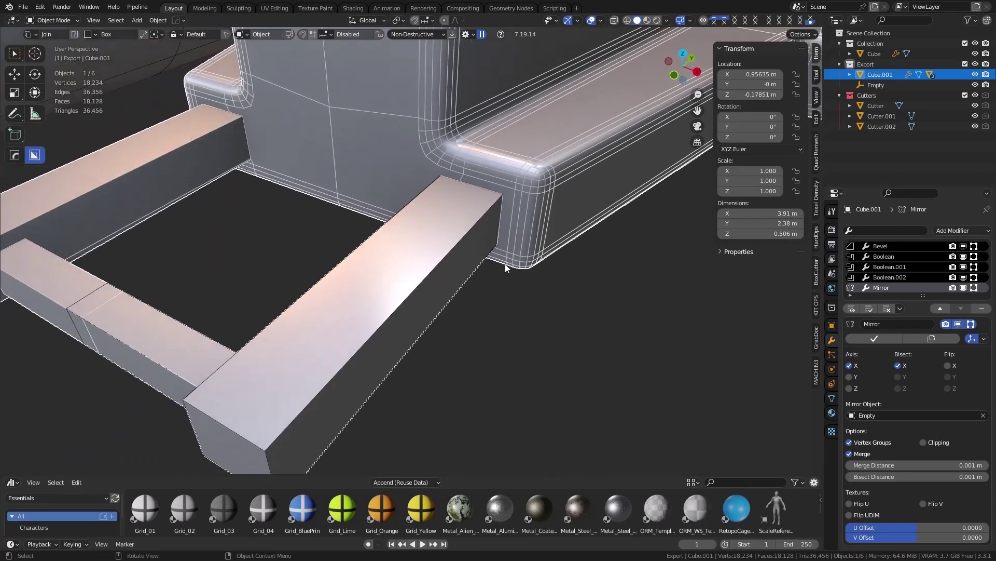
pyautogui.press('q')
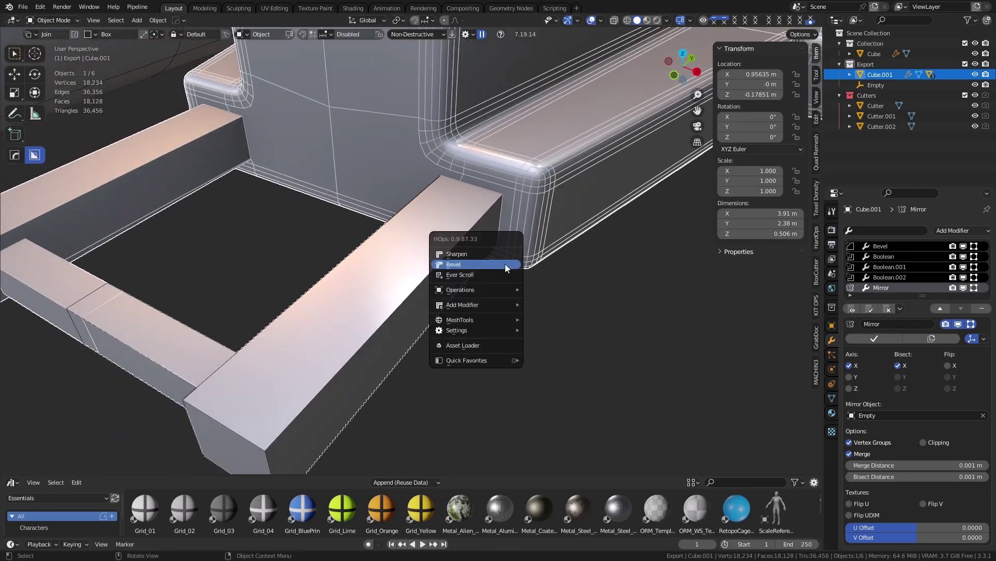
pyautogui.click(505, 264)
pyautogui.press('Escape')
# Step: Add a second HardOps Bevel modifier, about 0.0078 m wide with 3 segments and a 30° limit, and move it above Mirror
pyautogui.press('q')
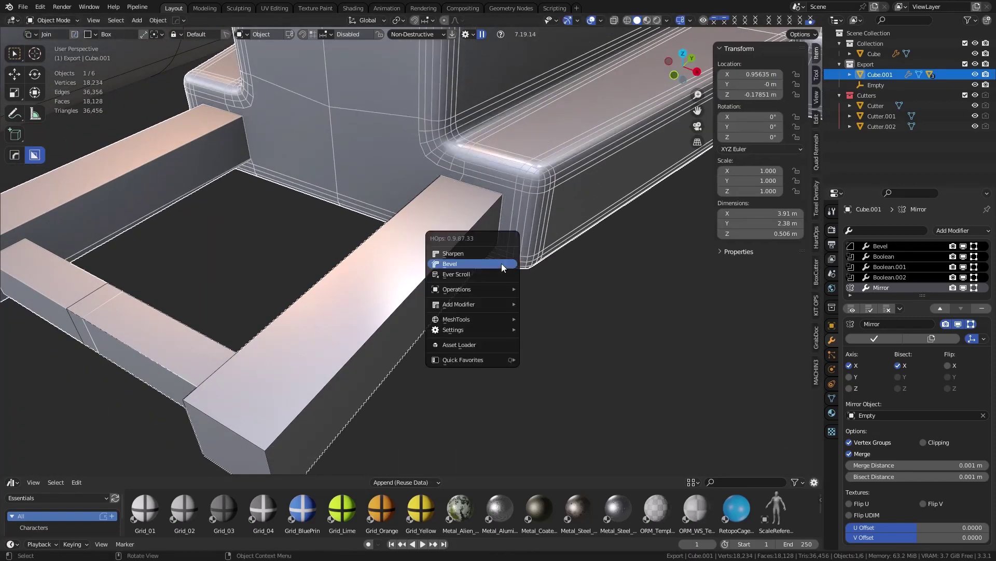
pyautogui.click(502, 265)
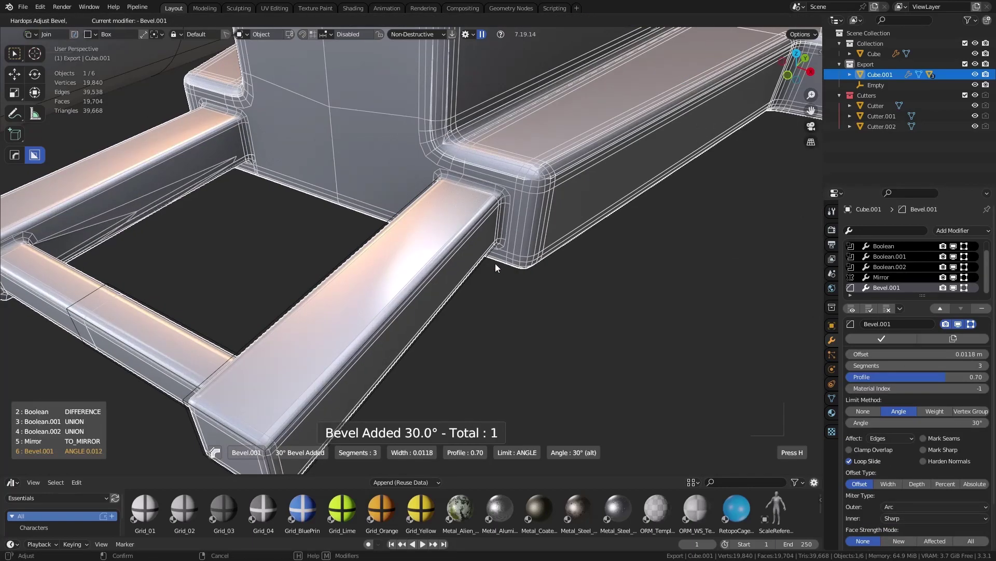
pyautogui.click(504, 263)
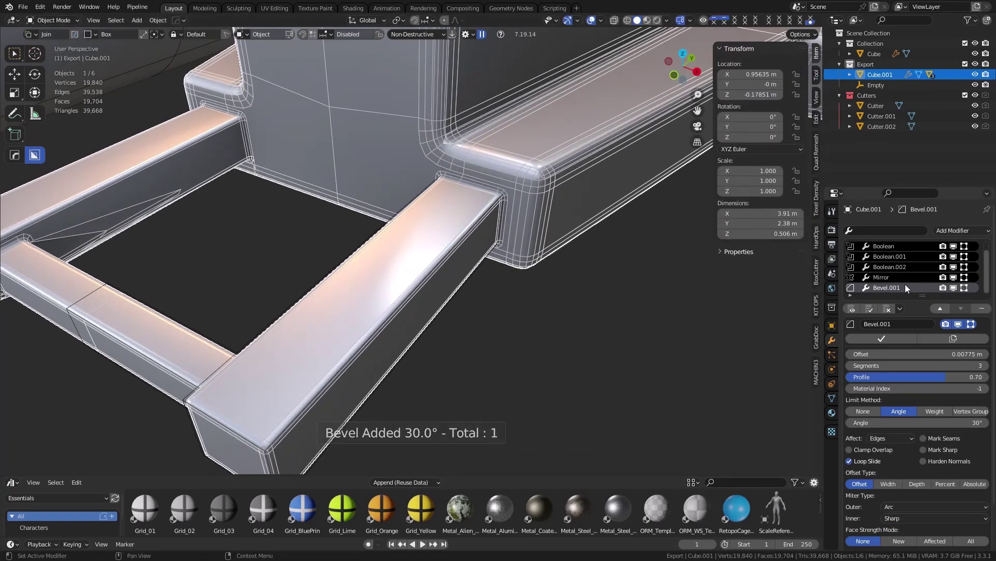
pyautogui.click(940, 309)
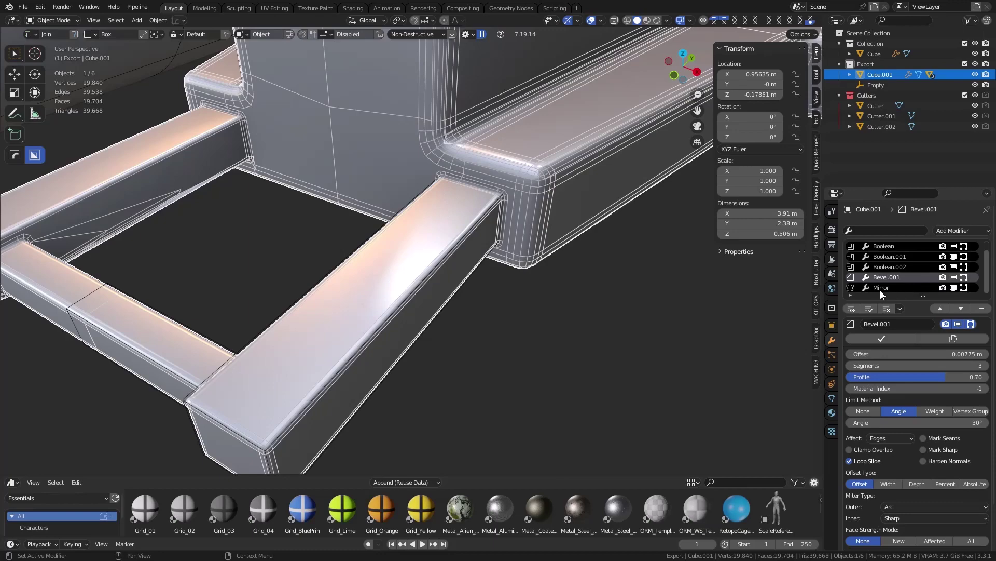
# Step: Disable Loop Slide on the second Bevel modifier and deselect the connector
pyautogui.keyDown('shift'); pyautogui.moveTo(515, 302); pyautogui.dragTo(616, 279, button='middle'); pyautogui.keyUp('shift')
pyautogui.moveTo(500, 276); pyautogui.dragTo(611, 305, button='middle')
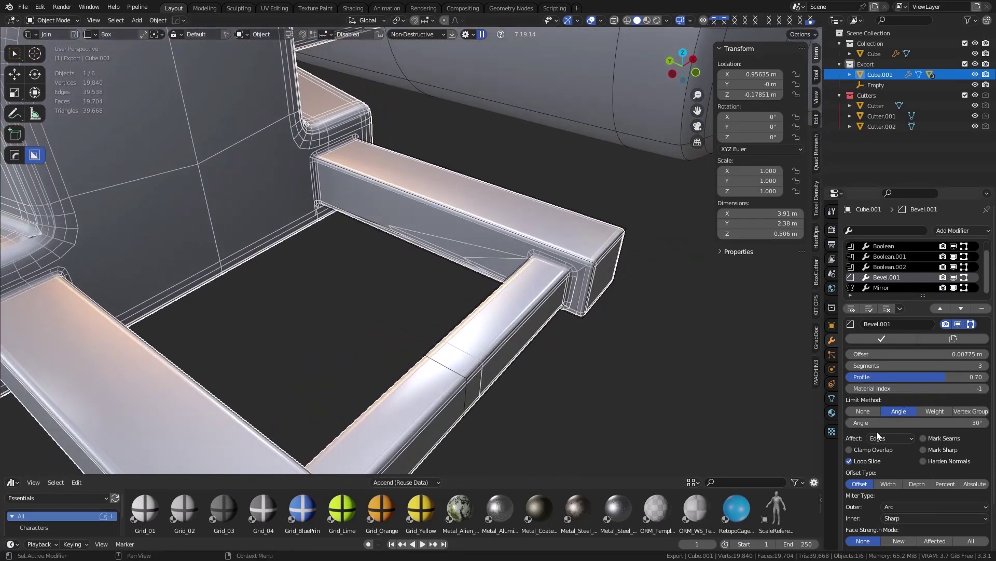
pyautogui.click(862, 466)
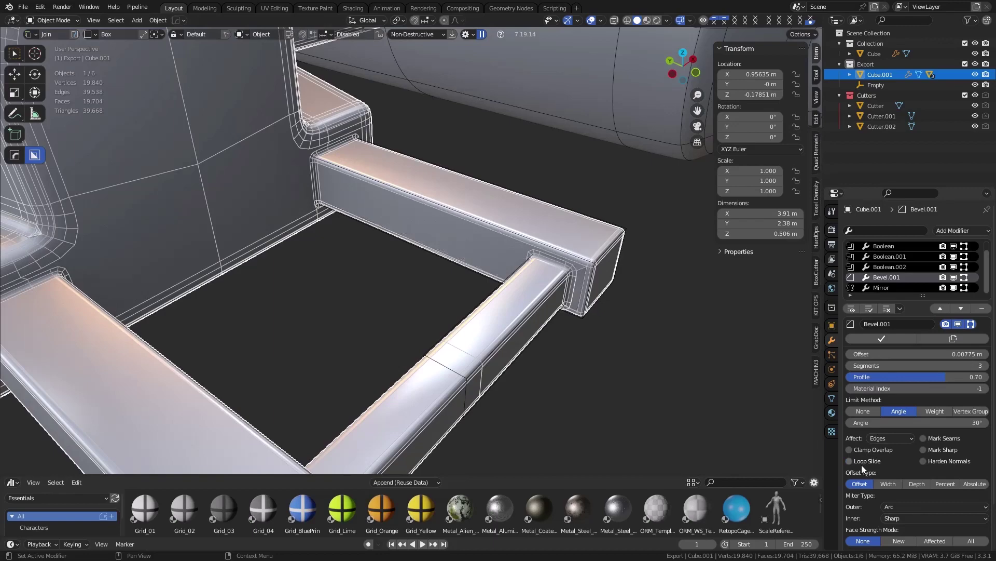
pyautogui.click(861, 463)
pyautogui.click(861, 463)
pyautogui.moveTo(584, 275); pyautogui.dragTo(478, 282, button='middle')
pyautogui.click(581, 313)
pyautogui.scroll(-3, 557, 298)
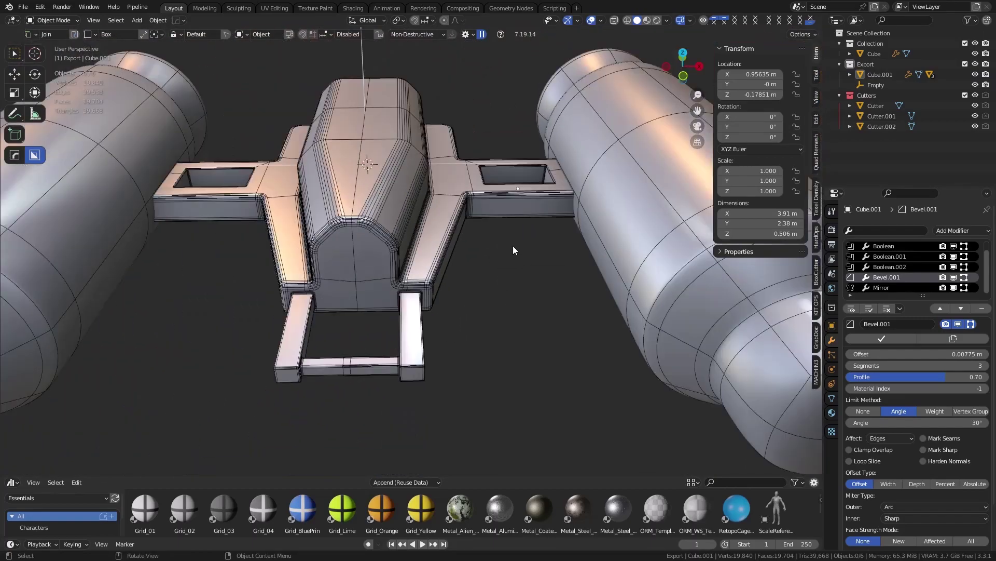
# Step: Select the mirrored engine object
pyautogui.keyDown('alt'); pyautogui.moveTo(513, 245); pyautogui.dragTo(512, 319, button='middle'); pyautogui.keyUp('alt')
pyautogui.keyDown('shift'); pyautogui.moveTo(611, 129); pyautogui.dragTo(540, 267, button='middle'); pyautogui.keyUp('shift')
pyautogui.scroll(2, 554, 285)
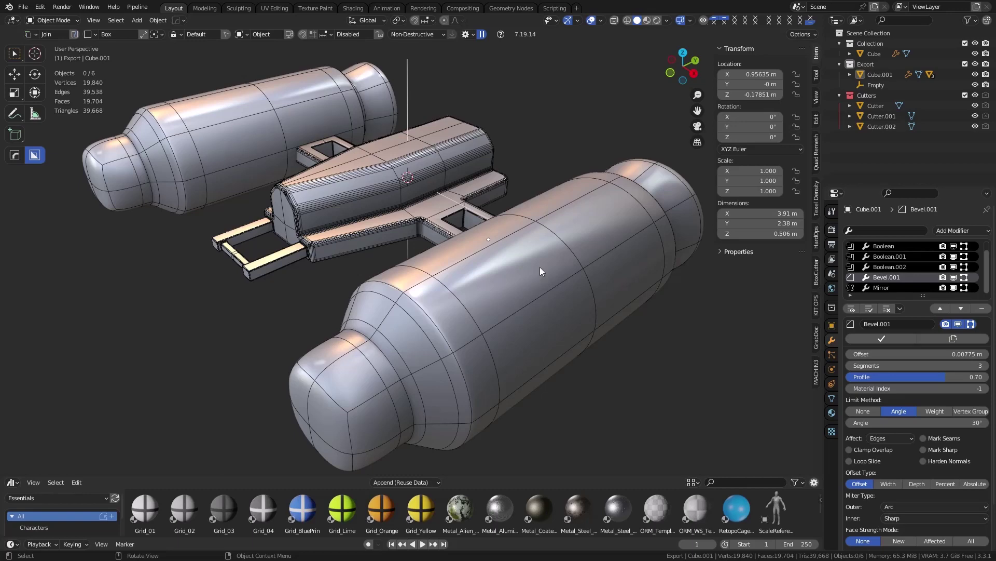
pyautogui.moveTo(416, 284); pyautogui.dragTo(437, 277, button='middle')
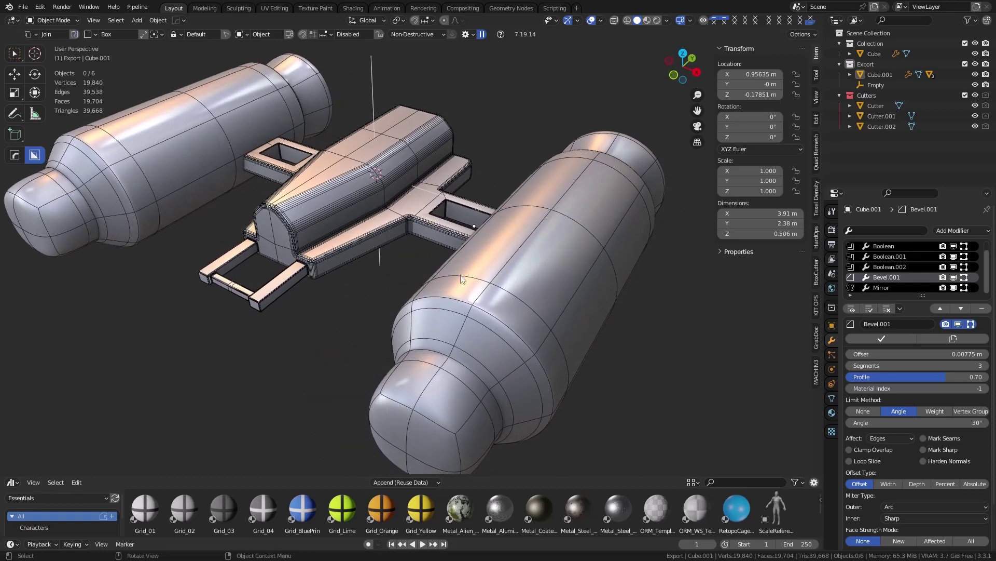
pyautogui.click(487, 287)
pyautogui.press('Tab')
pyautogui.press('KP_Decimal')
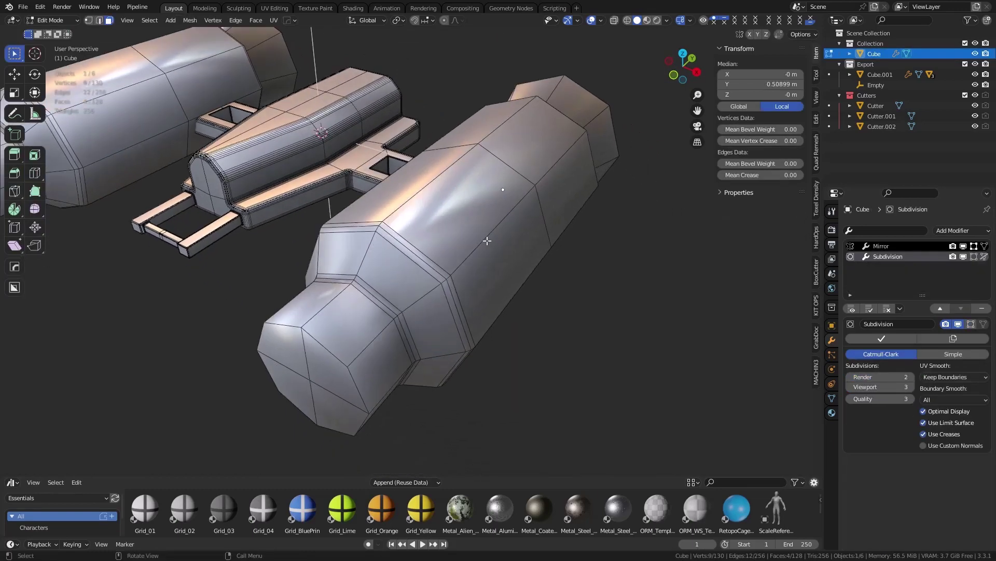
pyautogui.hotkey('ctrl', 'r')
pyautogui.rightClick(414, 303)
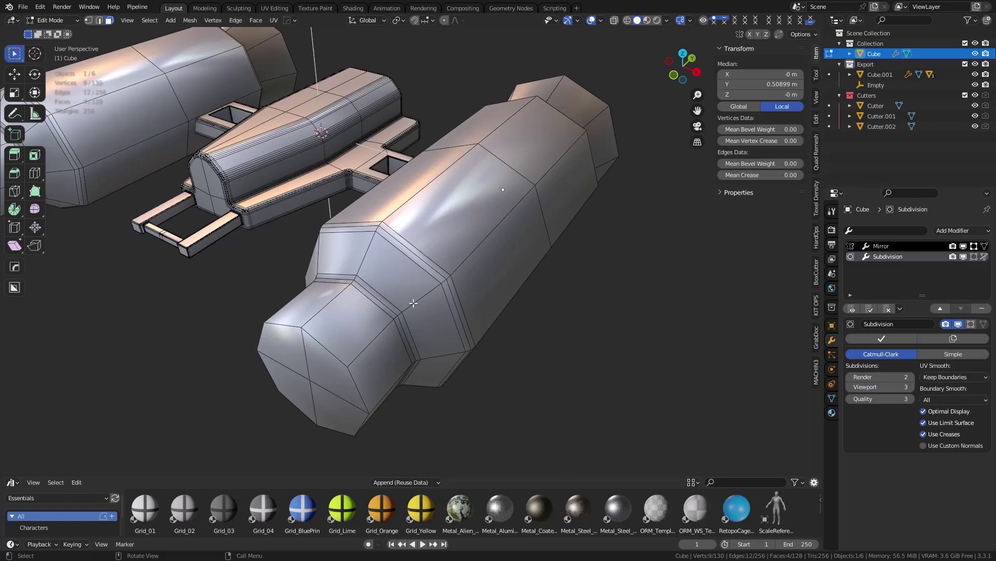
pyautogui.click(464, 251)
pyautogui.press('KP_Decimal')
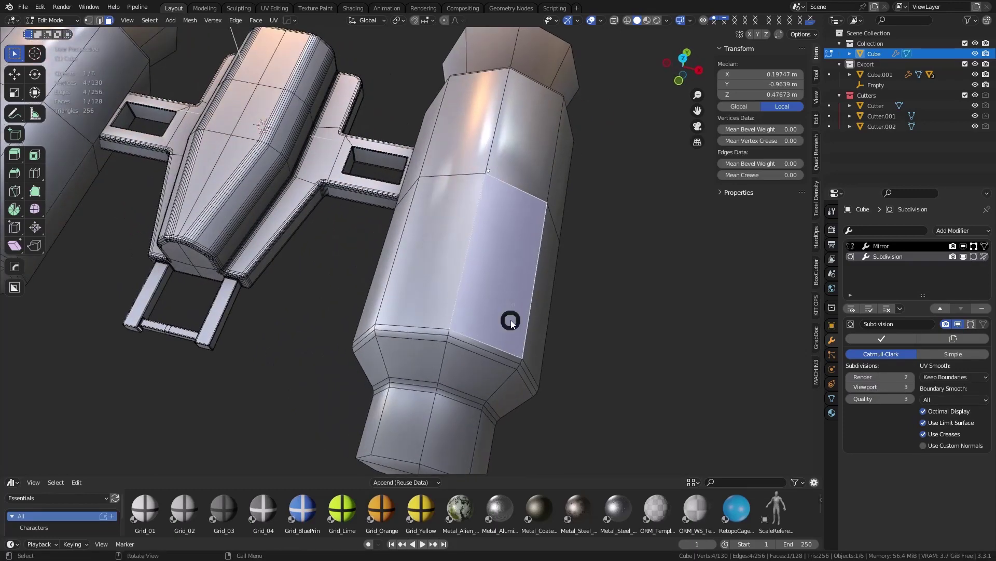
pyautogui.press('Tab')
pyautogui.moveTo(480, 317); pyautogui.dragTo(435, 281, button='middle')
pyautogui.scroll(2, 434, 282)
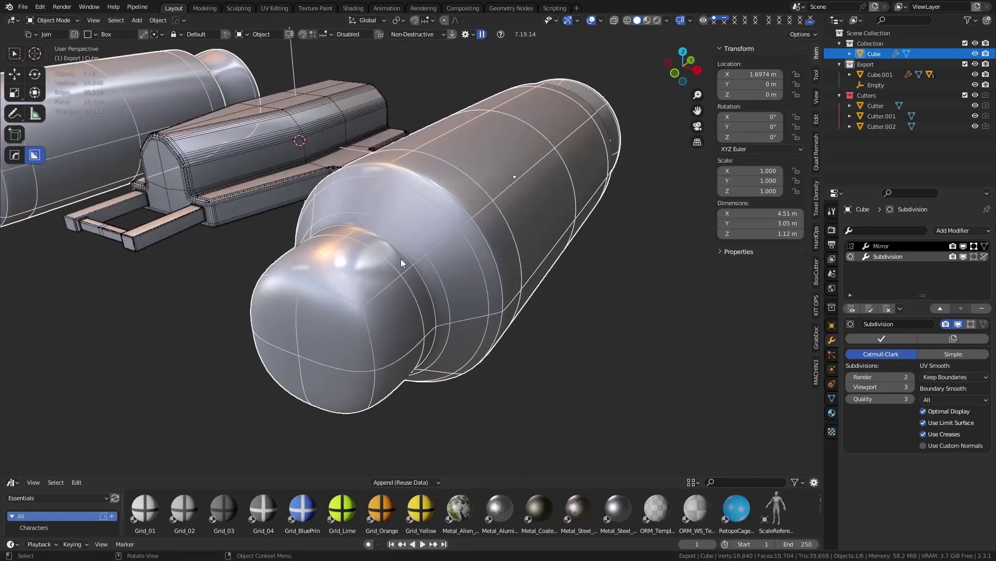
# Step: Set the engine's Subdivision viewport level to 2 and apply the modifier to the mesh
pyautogui.click(850, 387)
pyautogui.click(850, 387)
pyautogui.click(909, 386)
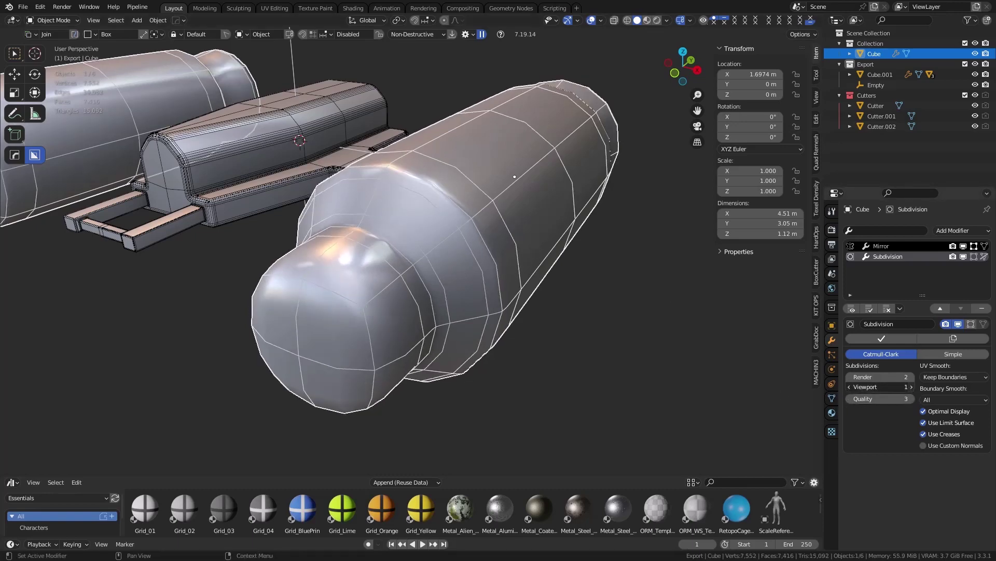
pyautogui.click(879, 340)
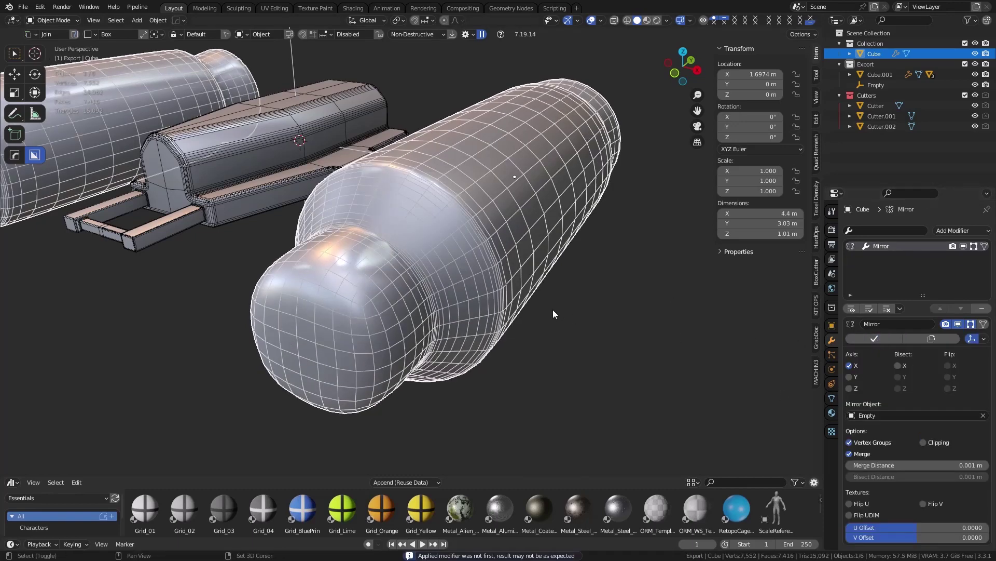
# Step: Inset the face ring at the front end of the engine's main barrel about 0.012 m and sink it about 0.027 m as a groove
pyautogui.keyDown('shift'); pyautogui.moveTo(553, 309); pyautogui.dragTo(570, 337, button='middle'); pyautogui.keyUp('shift')
pyautogui.hotkey('ctrl', 'Tab')
pyautogui.click(602, 338)
pyautogui.hotkey('alt', 'z')
pyautogui.moveTo(496, 316)
pyautogui.mouseDown(button='middle')
pyautogui.moveTo(581, 342)
pyautogui.moveTo(424, 299)
pyautogui.mouseUp(button='middle')
pyautogui.hotkey('alt', 'z')
pyautogui.keyDown('alt'); pyautogui.click(430, 285); pyautogui.keyUp('alt')
pyautogui.press('i')
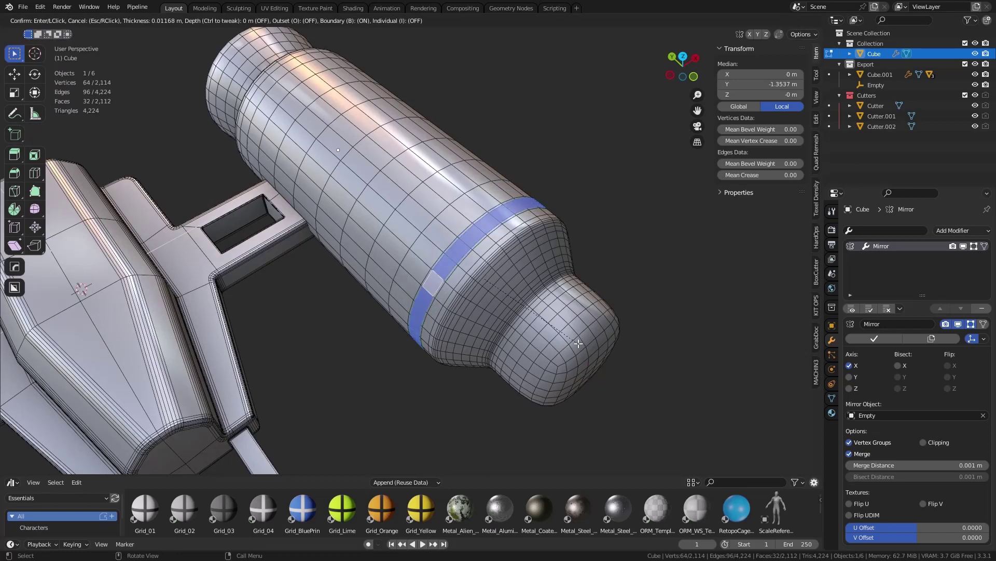
pyautogui.click(576, 342)
pyautogui.press('i')
pyautogui.press('ctrl')
pyautogui.click(574, 341)
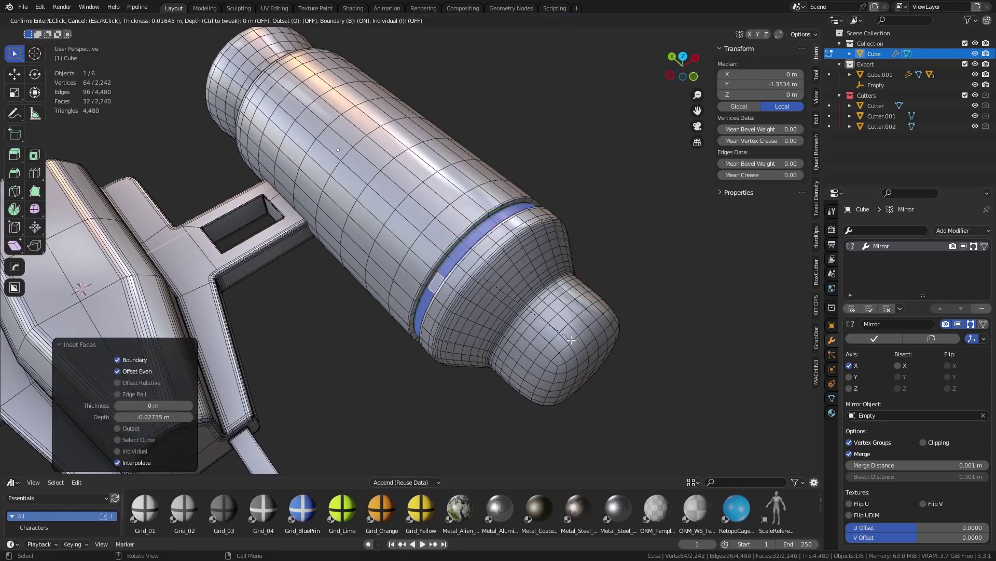
# Step: Inset two adjacent face rings on the engine's front taper about 0.009 m and sink them to form a second groove
pyautogui.keyDown('alt'); pyautogui.click(487, 315); pyautogui.keyUp('alt')
pyautogui.keyDown('alt'); pyautogui.click(492, 311); pyautogui.keyUp('alt')
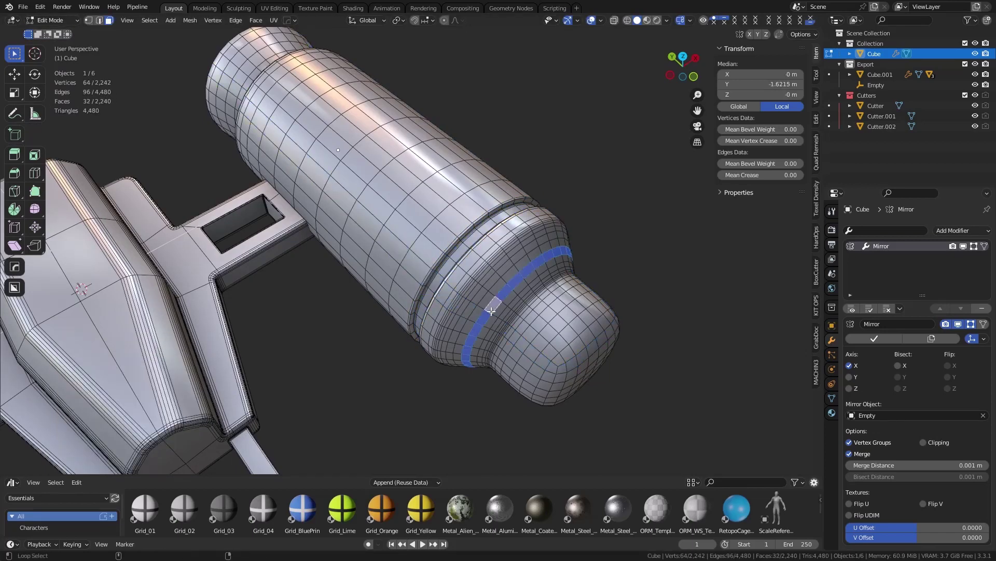
pyautogui.keyDown('alt'); pyautogui.keyDown('shift'); pyautogui.click(486, 308); pyautogui.keyUp('shift'); pyautogui.keyUp('alt')
pyautogui.press('i')
pyautogui.click(628, 350)
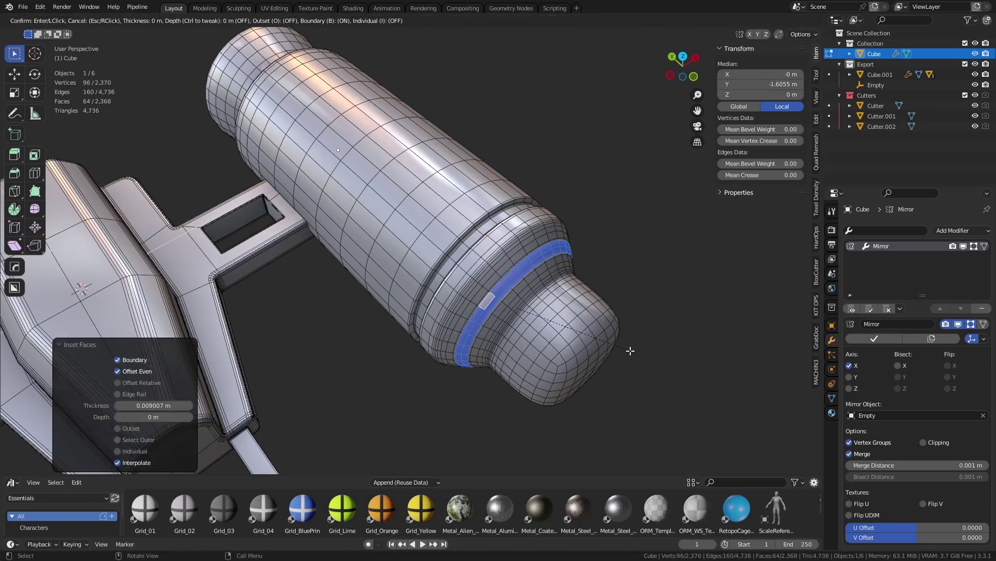
pyautogui.hotkey('ctrl', 'Tab')
pyautogui.click(602, 346)
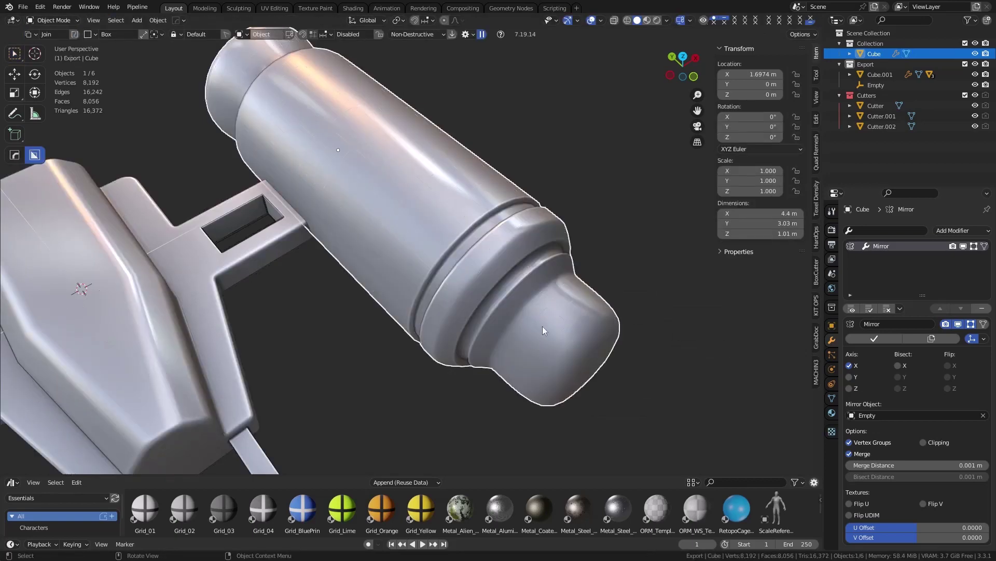
# Step: Add a new Subdivision modifier to the grooved engine and set its level to 2
pyautogui.hotkey('ctrl', '1')
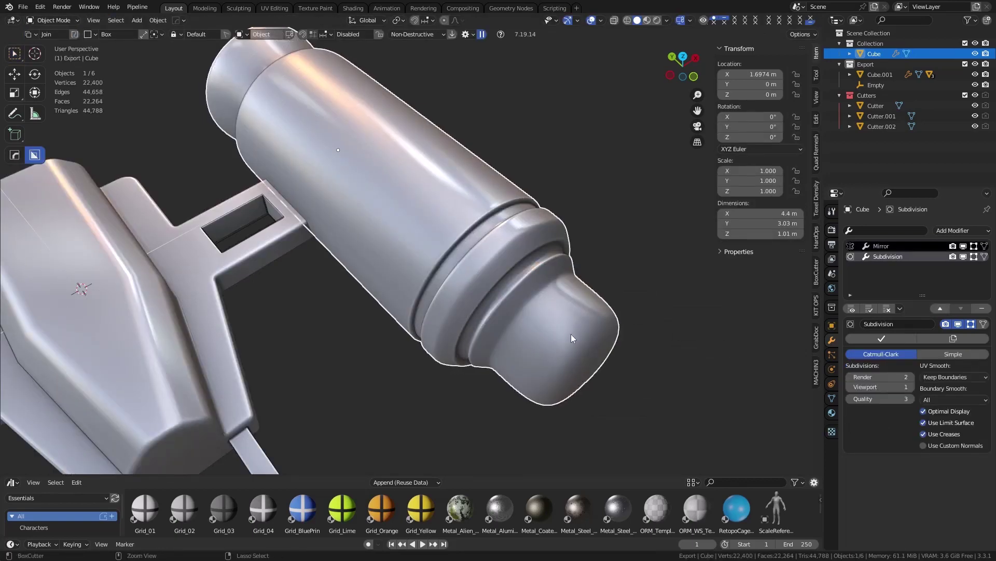
pyautogui.hotkey('ctrl', '2')
pyautogui.moveTo(571, 337); pyautogui.dragTo(838, 366, button='middle')
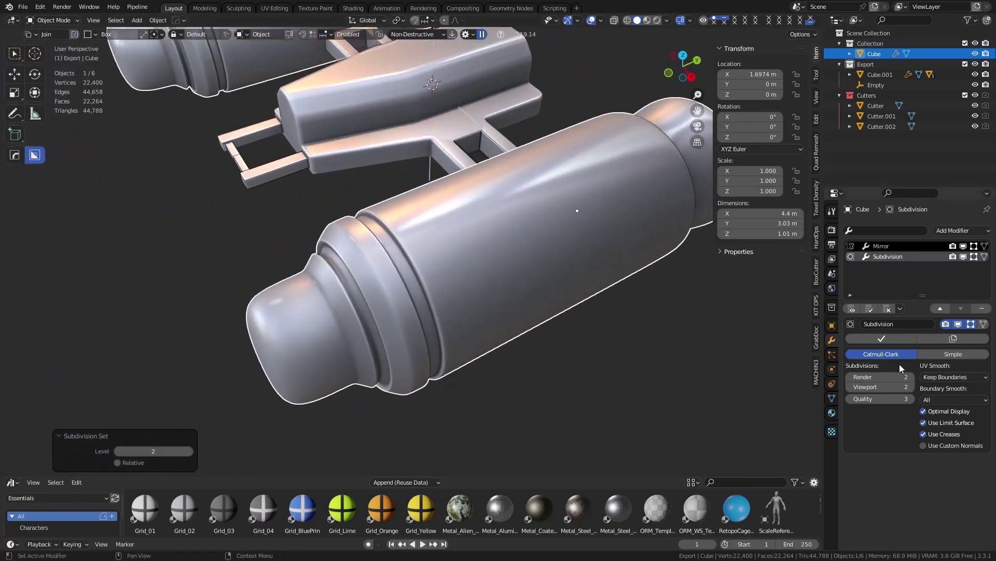
pyautogui.moveTo(719, 311); pyautogui.dragTo(534, 353, button='middle')
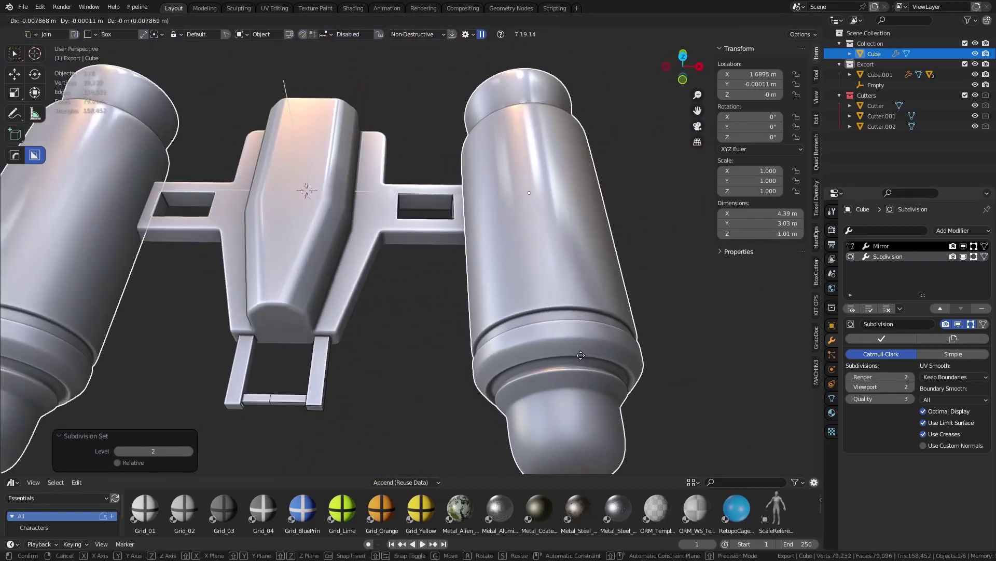
# Step: Move the engine about 0.0067 m along negative X, toward the central connector
pyautogui.press('g')
pyautogui.press('y')
pyautogui.click(582, 361)
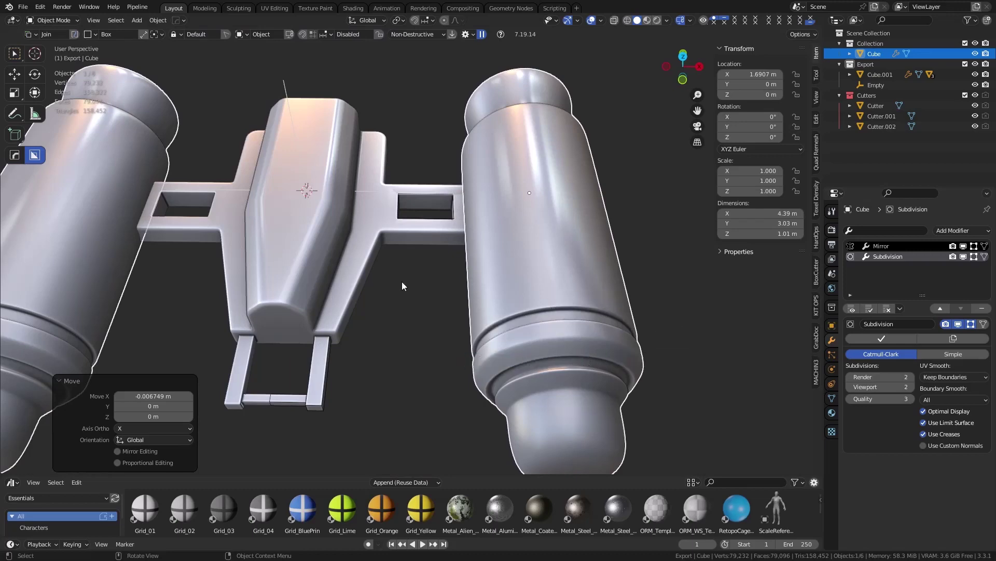
# Step: Sharpen the central connector body with HardOps and add a Weighted Normal modifier with Keep Sharp enabled
pyautogui.click(375, 261)
pyautogui.press('q')
pyautogui.click(357, 254)
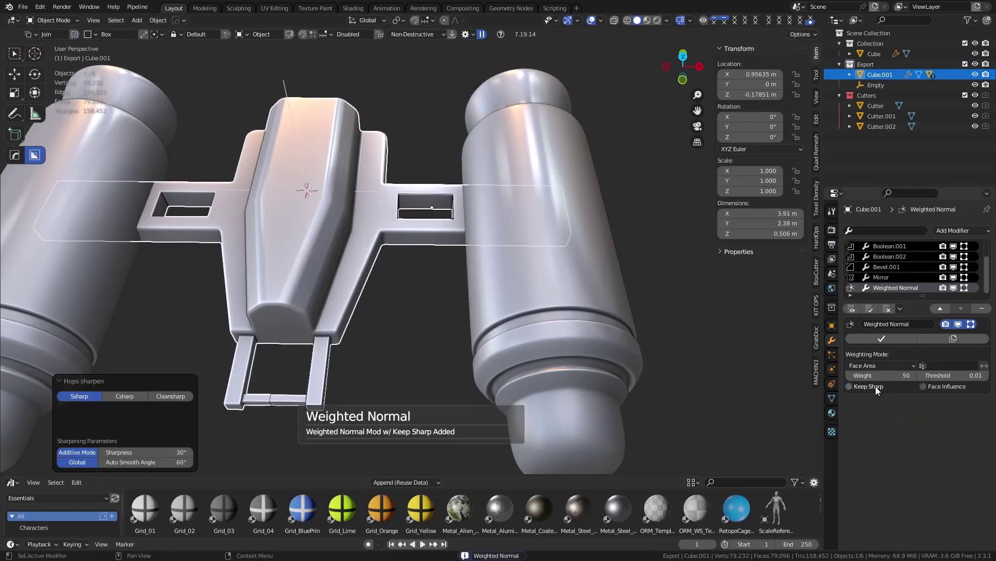
pyautogui.click(434, 326)
pyautogui.moveTo(434, 326); pyautogui.dragTo(413, 276, button='middle')
pyautogui.click(413, 276)
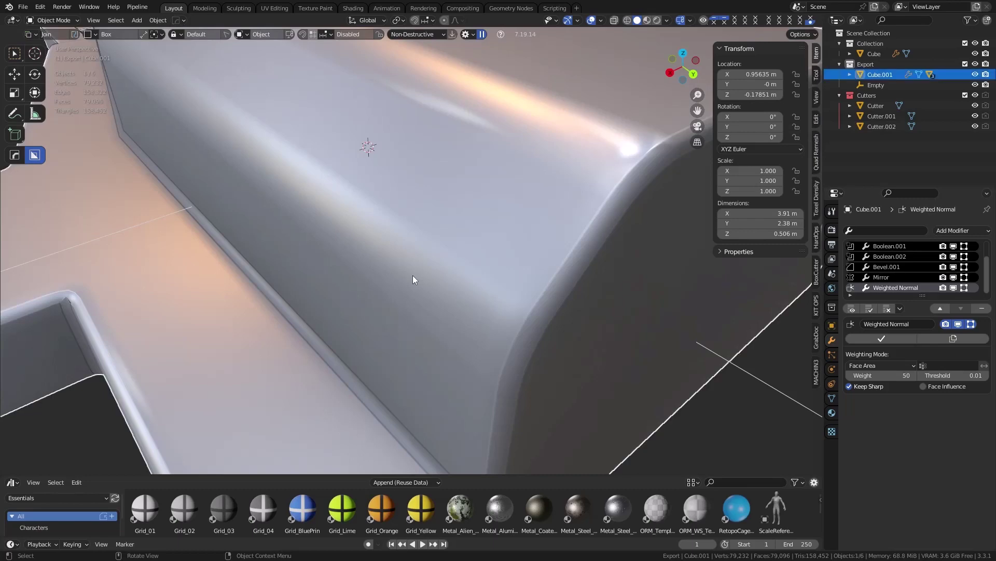
pyautogui.hotkey('ctrl', 'Tab')
pyautogui.click(462, 251)
pyautogui.click(440, 261)
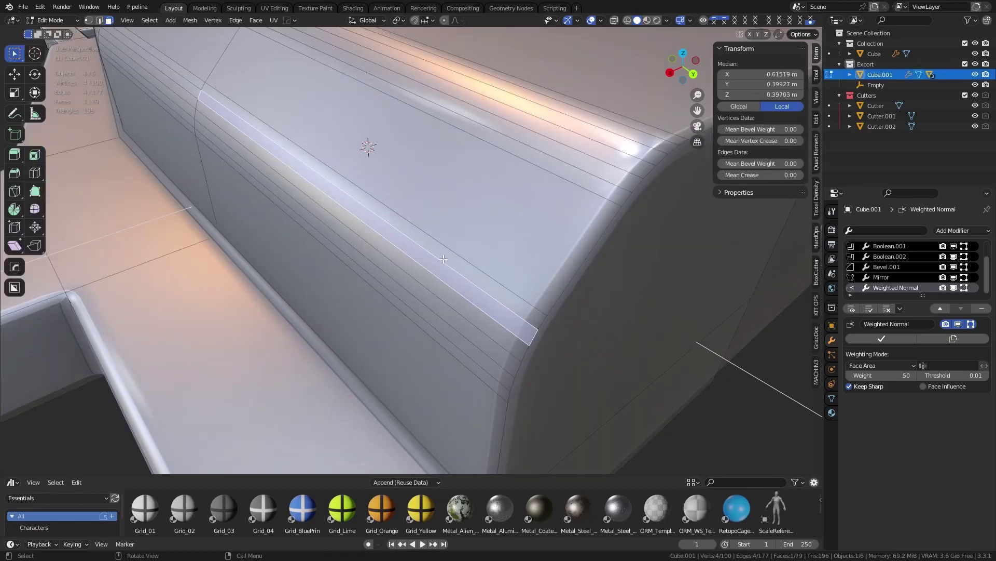
pyautogui.keyDown('ctrl'); pyautogui.click(440, 315); pyautogui.keyUp('ctrl')
pyautogui.hotkey('ctrl', 'Tab')
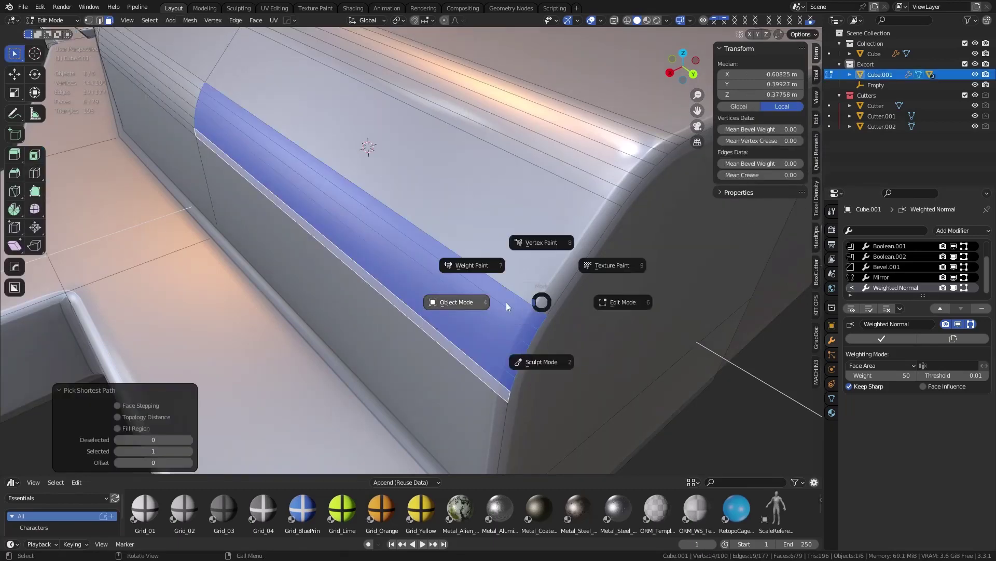
pyautogui.click(497, 303)
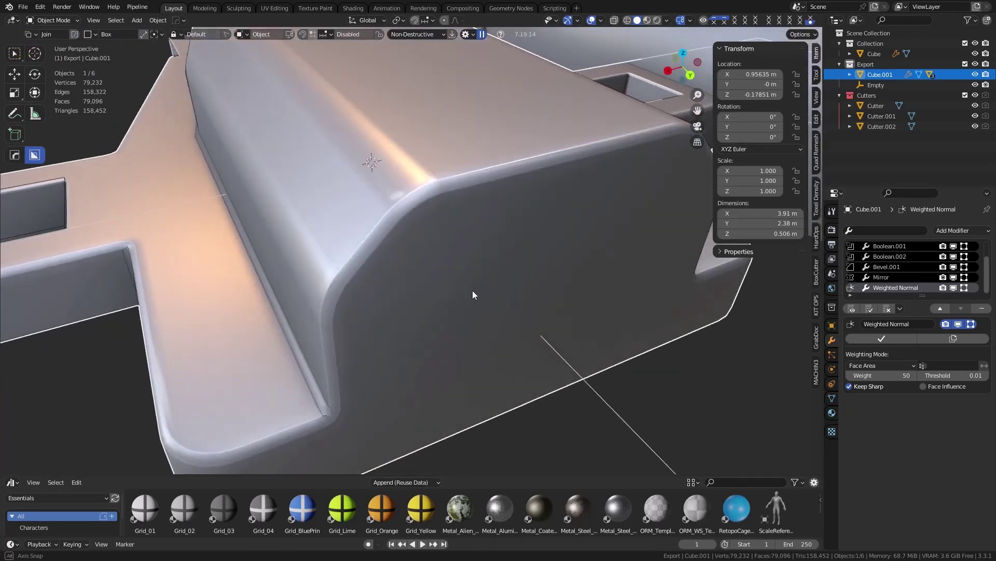
# Step: Select the bevel strip faces along the central body's lower side edge and collapse them with MESHmachine Unbevel
pyautogui.moveTo(472, 291); pyautogui.dragTo(505, 339, button='middle')
pyautogui.press('Tab')
pyautogui.click(565, 335)
pyautogui.moveTo(564, 335); pyautogui.dragTo(520, 286, button='middle')
pyautogui.keyDown('shift'); pyautogui.moveTo(683, 261); pyautogui.dragTo(540, 267, button='middle'); pyautogui.keyUp('shift')
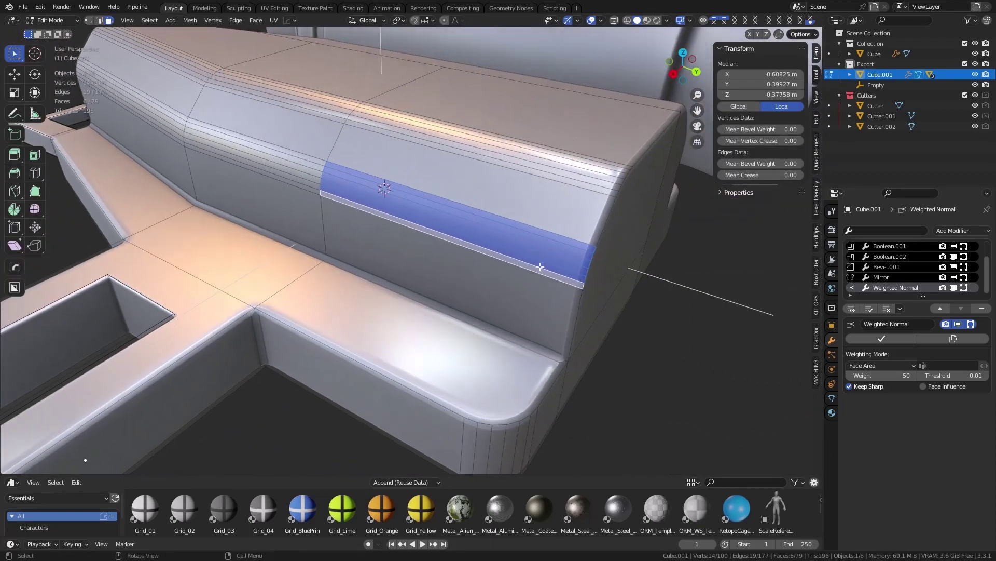
pyautogui.click(539, 272)
pyautogui.keyDown('shift'); pyautogui.click(558, 235); pyautogui.keyUp('shift')
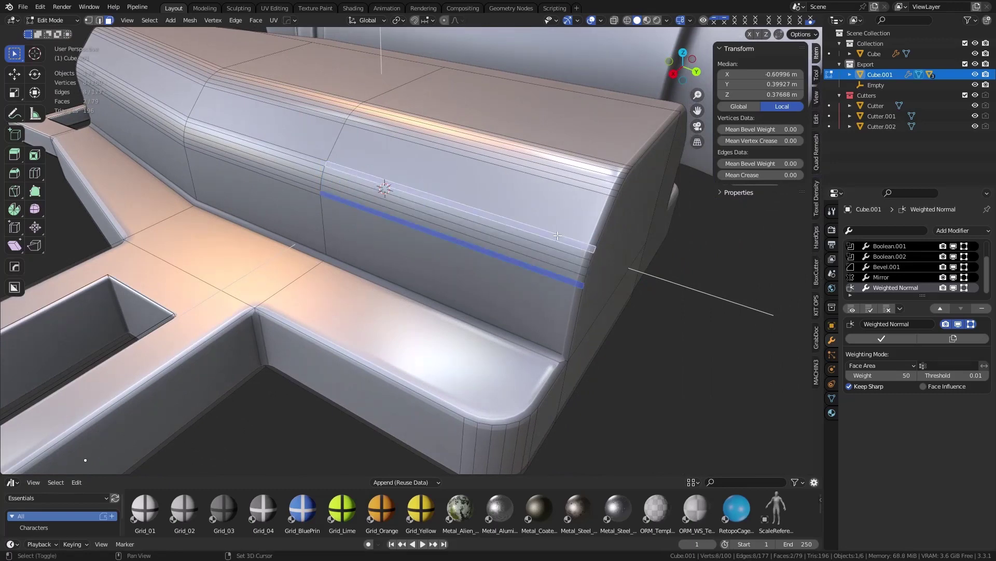
pyautogui.keyDown('ctrl'); pyautogui.keyDown('shift'); pyautogui.click(564, 264); pyautogui.keyUp('shift'); pyautogui.keyUp('ctrl')
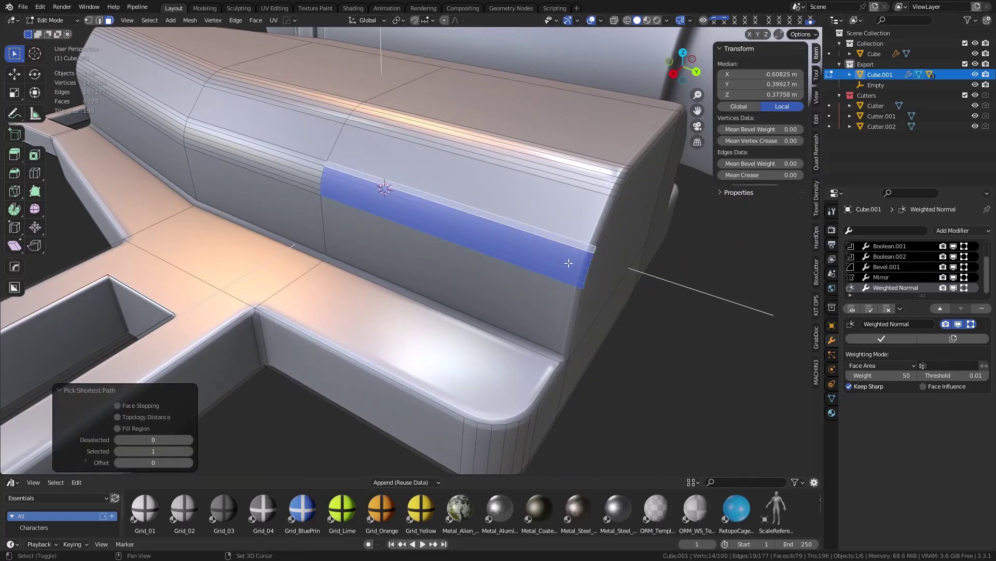
pyautogui.press('y')
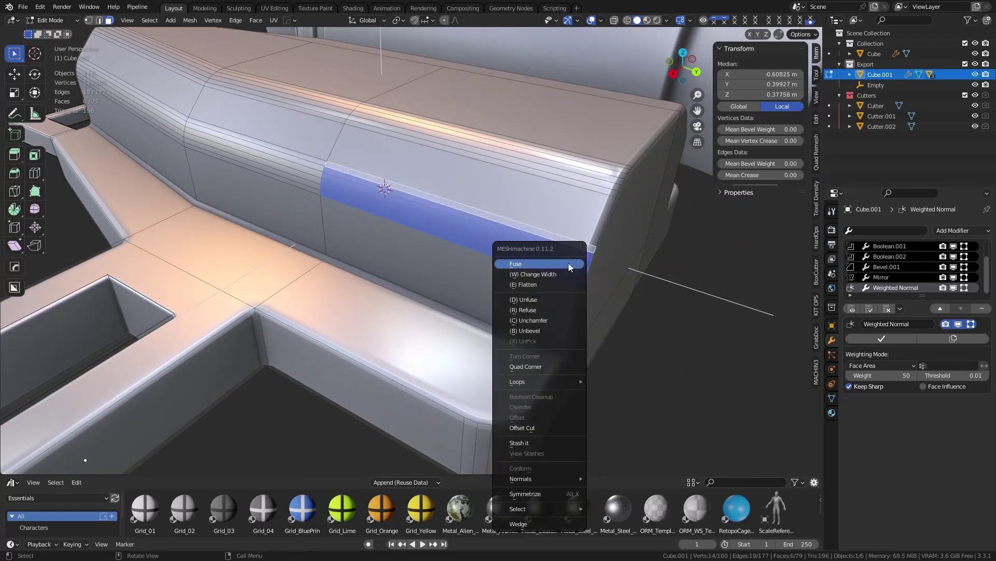
pyautogui.click(550, 329)
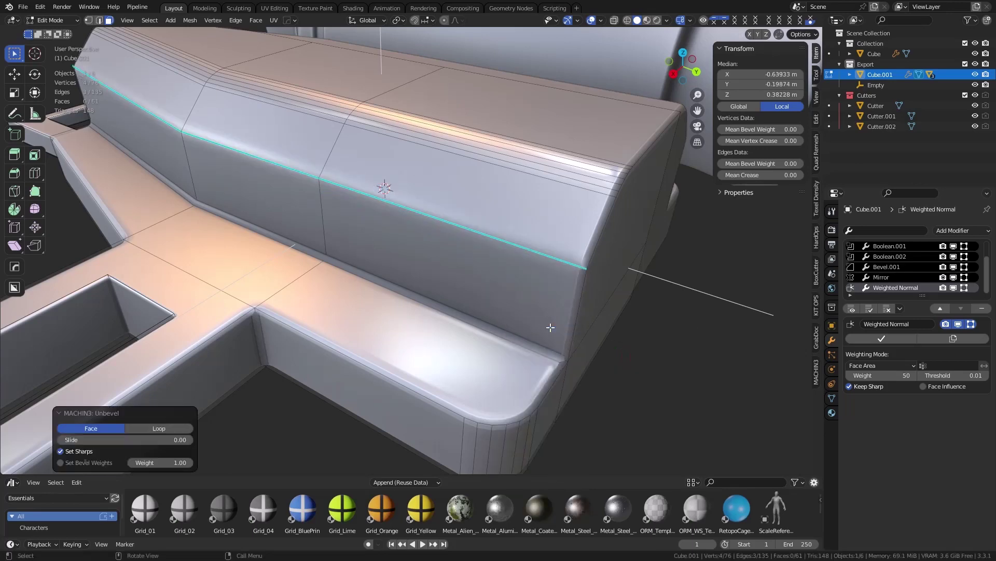
# Step: Clear the sharp marks from all edges of the central body mesh and deselect everything
pyautogui.moveTo(550, 327); pyautogui.dragTo(525, 302, button='middle')
pyautogui.press('a')
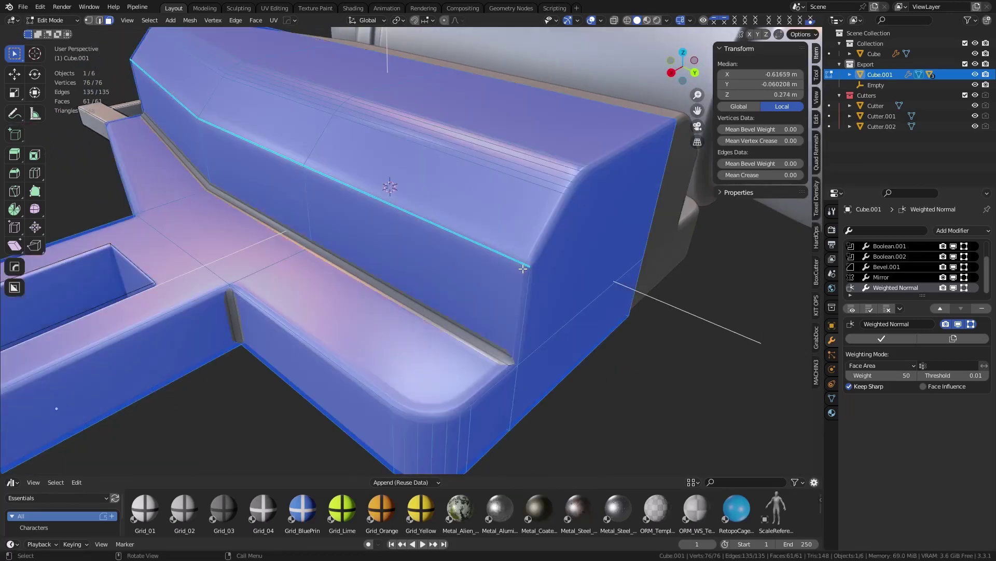
pyautogui.hotkey('ctrl', 'e')
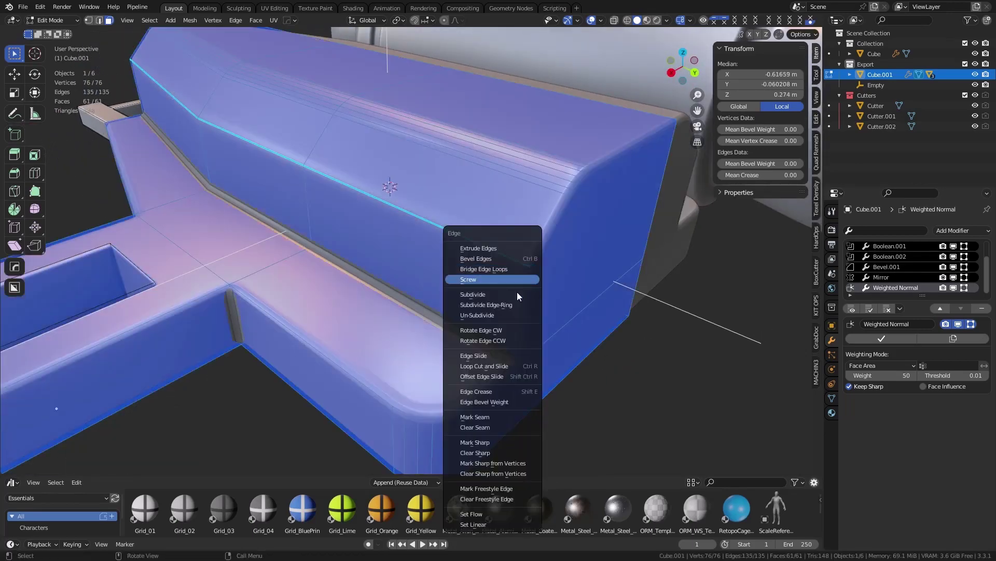
pyautogui.click(507, 452)
pyautogui.hotkey('alt', 'a')
# Step: Bevel the side edge loop again at about 0.054 m with 6 segments, set the shape to 0.7, and return to Object Mode
pyautogui.keyDown('alt'); pyautogui.click(531, 271); pyautogui.keyUp('alt')
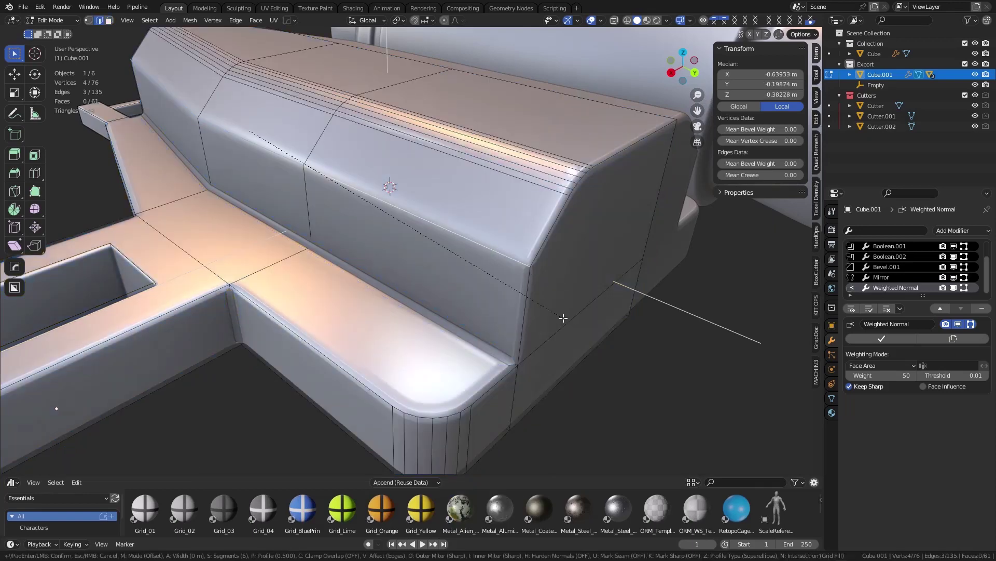
pyautogui.hotkey('ctrl', 'b')
pyautogui.click(473, 354)
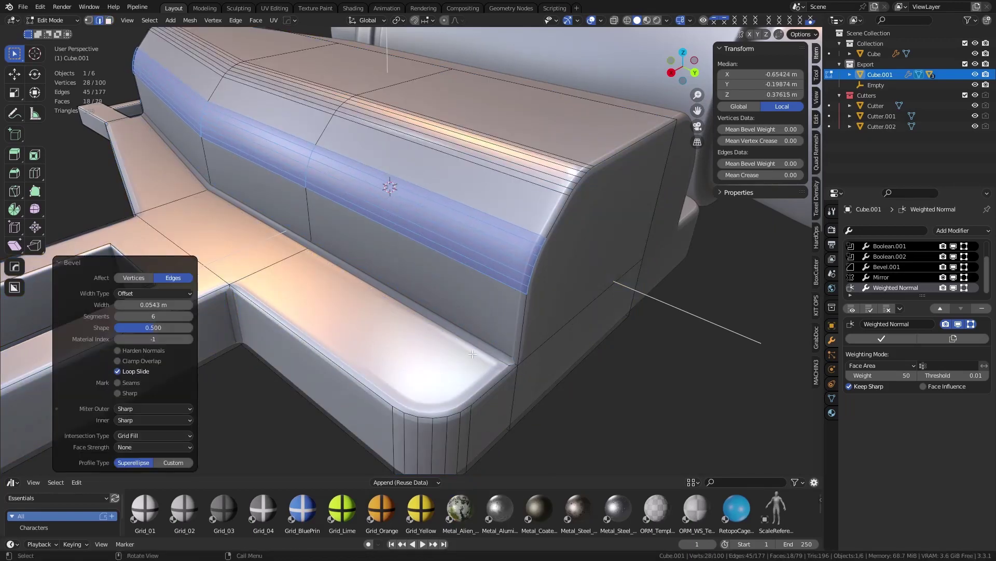
pyautogui.click(165, 332)
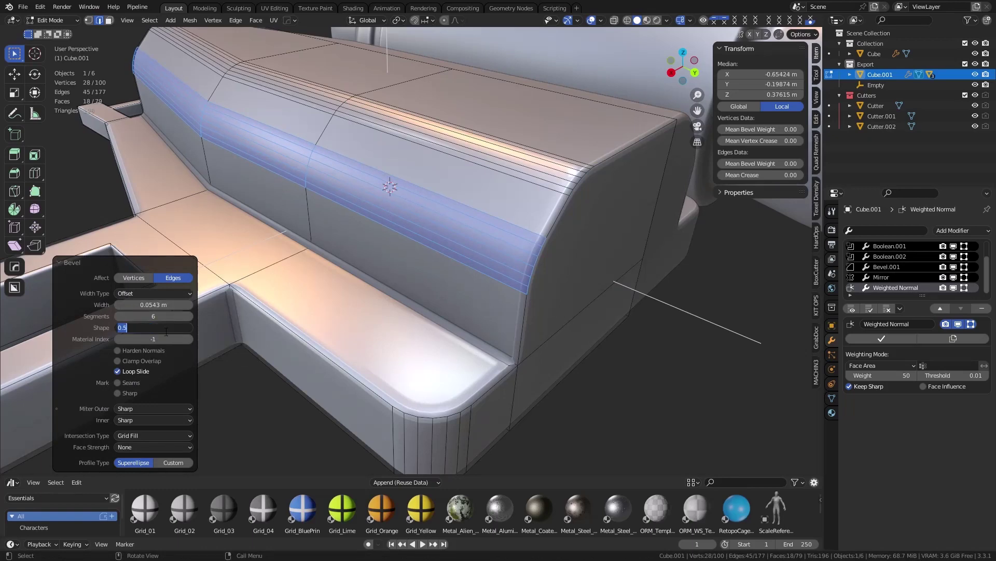
pyautogui.press('Return')
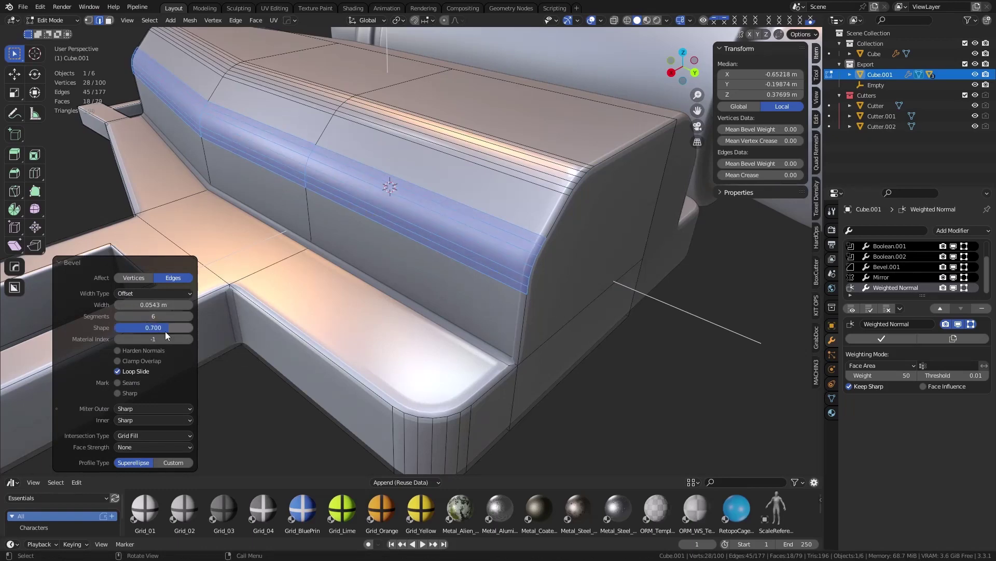
pyautogui.hotkey('ctrl', 'Tab')
pyautogui.click(629, 364)
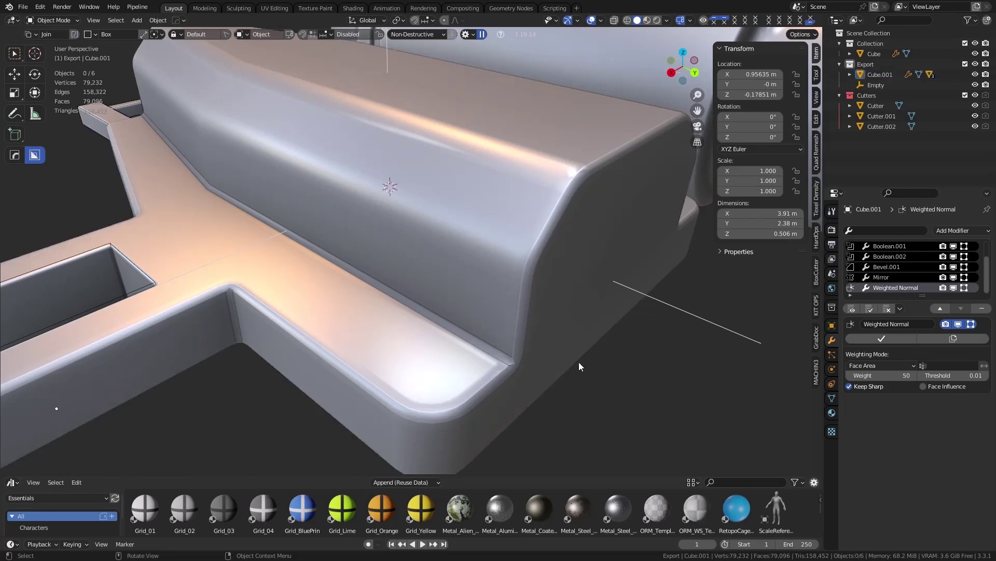
pyautogui.moveTo(578, 362); pyautogui.dragTo(437, 234, button='middle')
pyautogui.scroll(3, 437, 231)
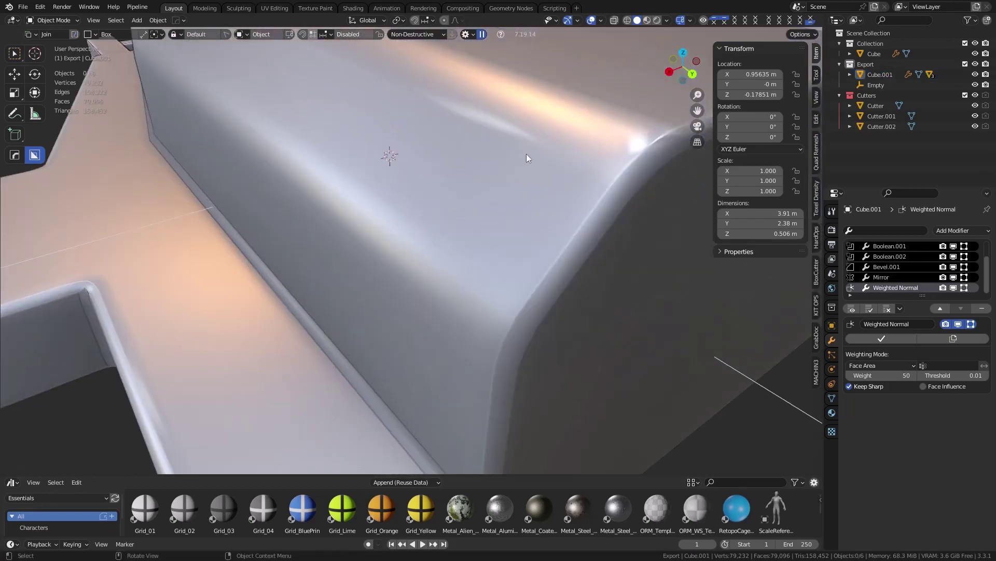
# Step: In Edit Mode, select the bevel strip faces along the central body's upper side edge and collapse them with MESHmachine Unbevel
pyautogui.hotkey('ctrl', 'Tab')
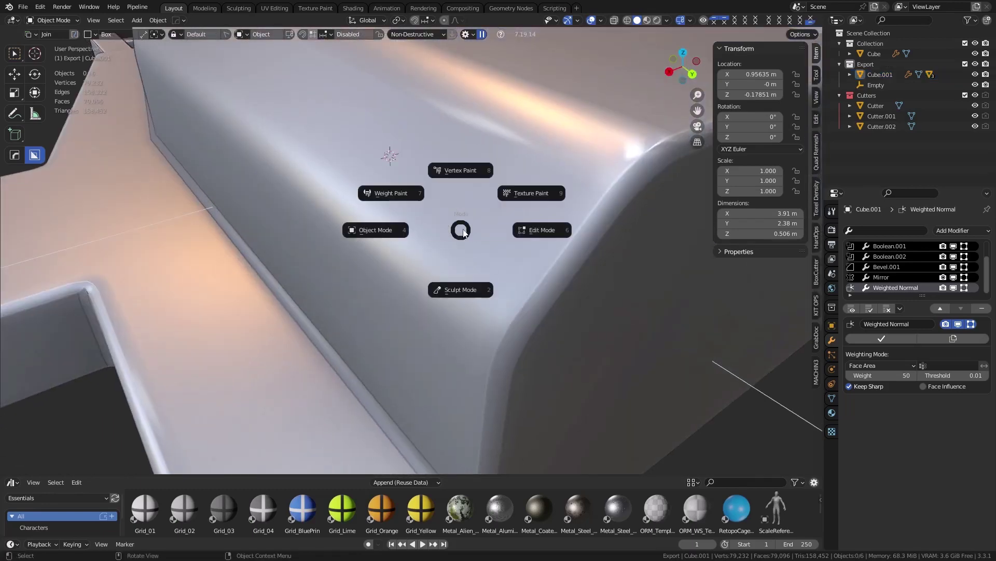
pyautogui.click(537, 229)
pyautogui.moveTo(494, 232); pyautogui.dragTo(481, 233, button='middle')
pyautogui.press('3')
pyautogui.click(461, 248)
pyautogui.keyDown('ctrl'); pyautogui.click(532, 211); pyautogui.keyUp('ctrl')
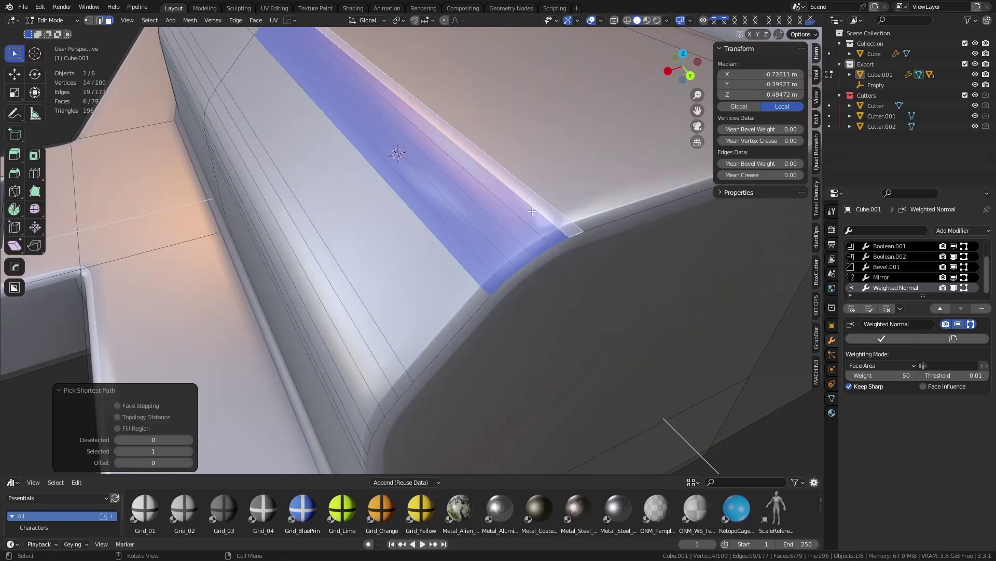
pyautogui.press('y')
pyautogui.click(531, 251)
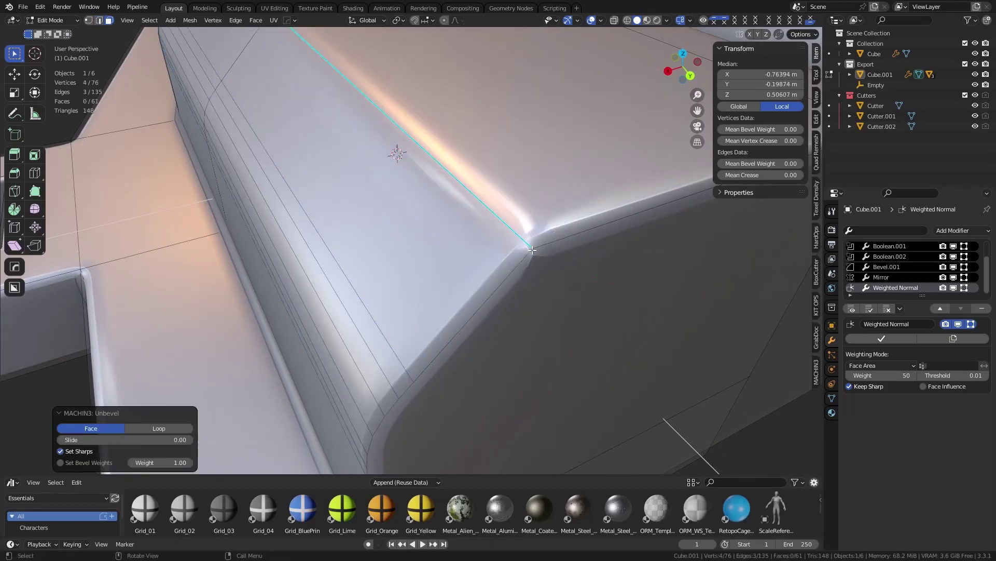
# Step: Bevel the central body's collapsed upper side edge again at about 0.047 m with 6 segments and shape 0.7
pyautogui.scroll(-6, 535, 270)
pyautogui.scroll(2, 404, 164)
pyautogui.moveTo(434, 199); pyautogui.dragTo(424, 172, button='middle')
pyautogui.scroll(2, 424, 171)
pyautogui.hotkey('ctrl', 'b')
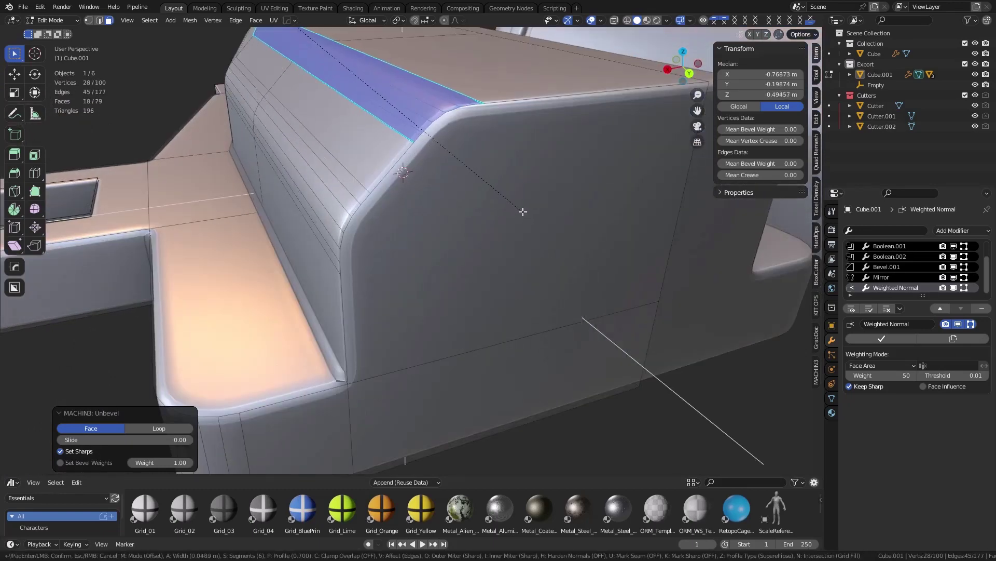
pyautogui.click(523, 212)
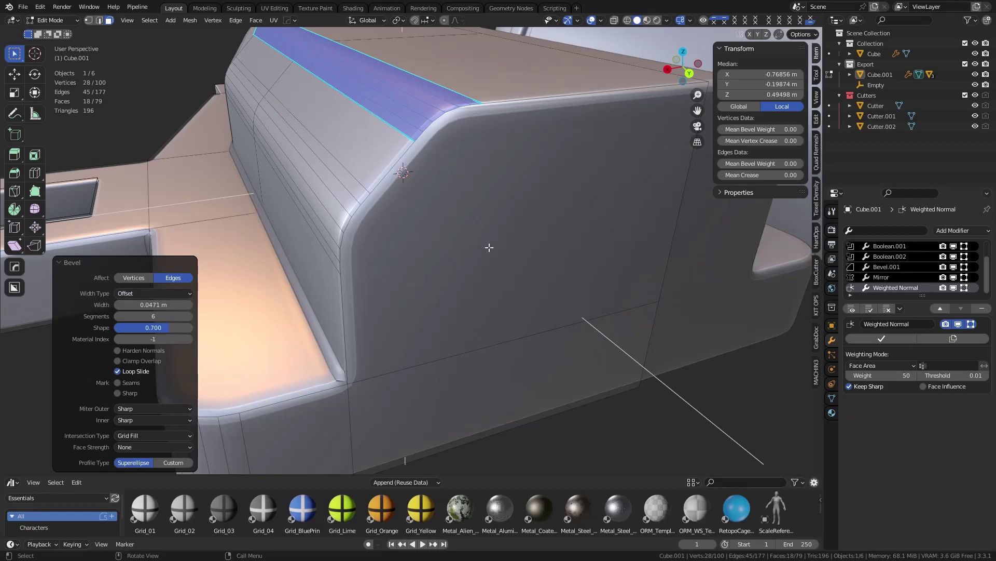
# Step: Compare the central body's upper side edge with and without the new bevel by undoing and redoing it
pyautogui.moveTo(489, 248); pyautogui.dragTo(536, 283, button='middle')
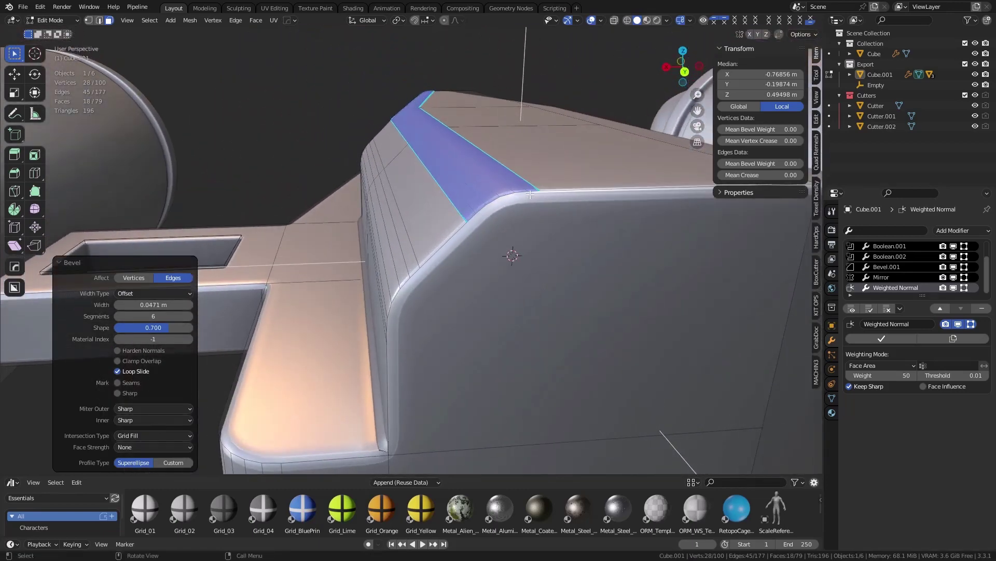
pyautogui.moveTo(495, 201); pyautogui.dragTo(696, 256, button='middle')
pyautogui.hotkey('ctrl', 'z')
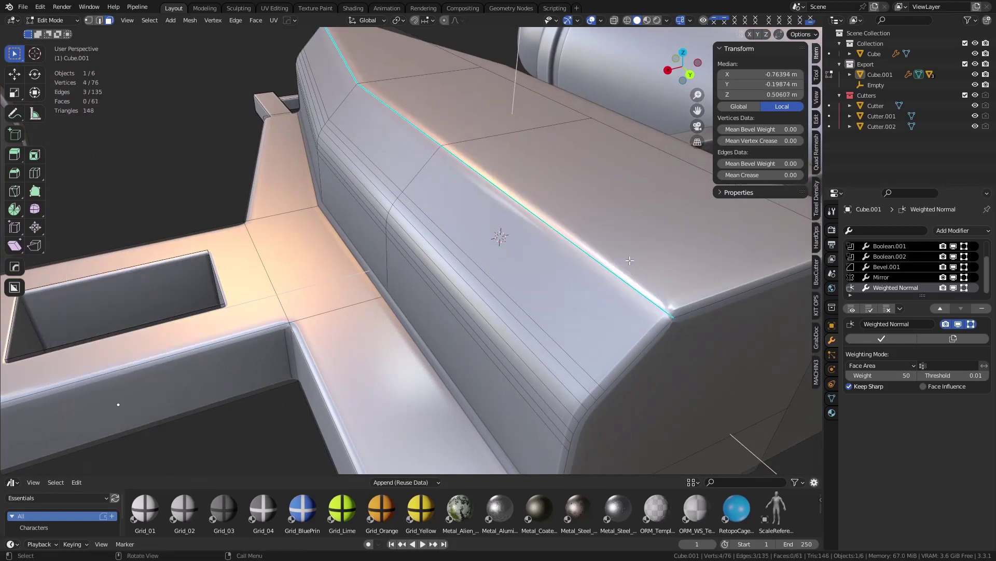
pyautogui.hotkey('ctrl', 'shift', 'z')
# Step: Try to pull the row of vertices at the upper bevel's end face into one corner by aligning them Left and Top
pyautogui.moveTo(630, 260); pyautogui.dragTo(508, 226, button='middle')
pyautogui.press('1')
pyautogui.click(491, 284)
pyautogui.keyDown('ctrl'); pyautogui.click(537, 250); pyautogui.keyUp('ctrl')
pyautogui.press('`')
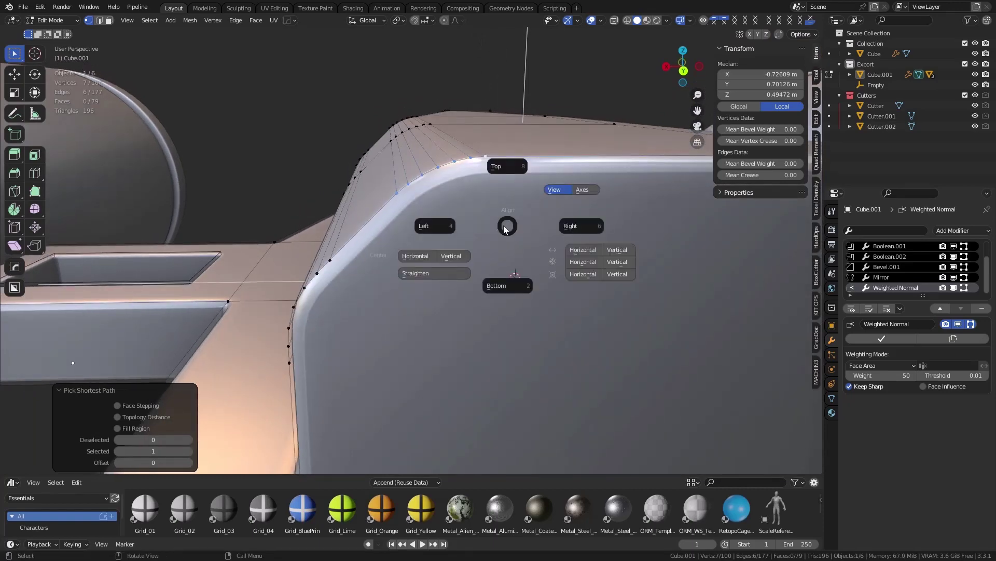
pyautogui.rightClick(499, 227)
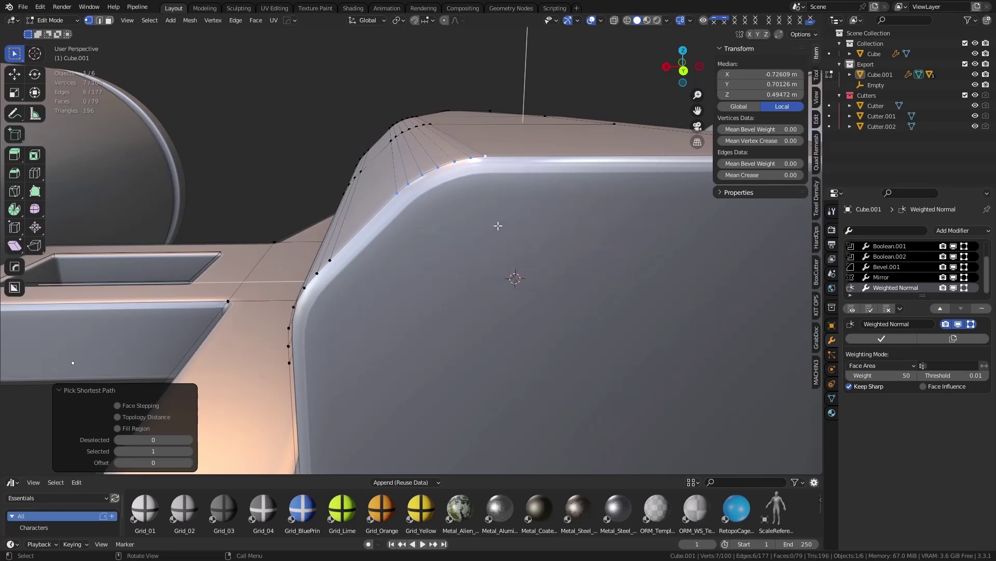
pyautogui.hotkey('alt', 'a')
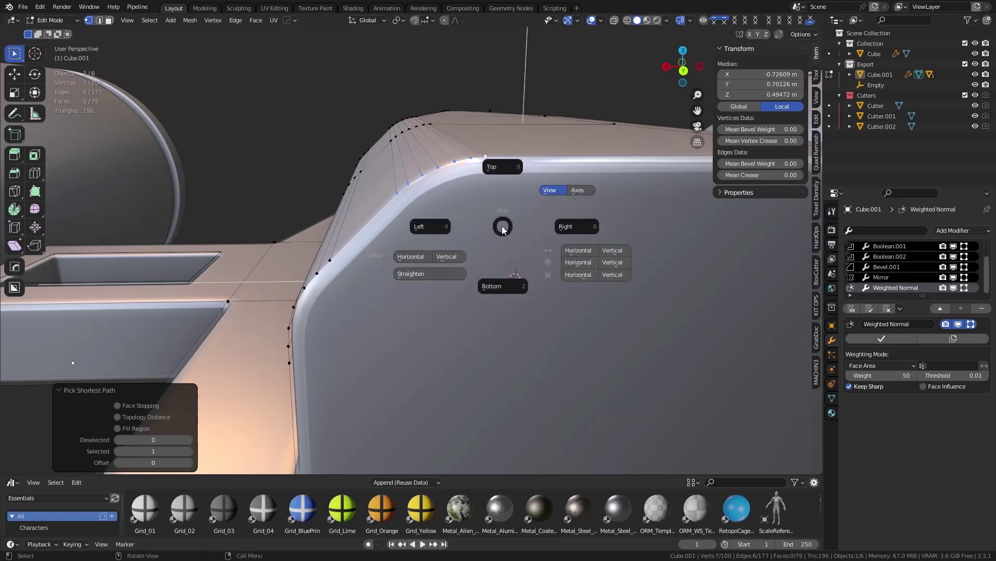
pyautogui.click(459, 225)
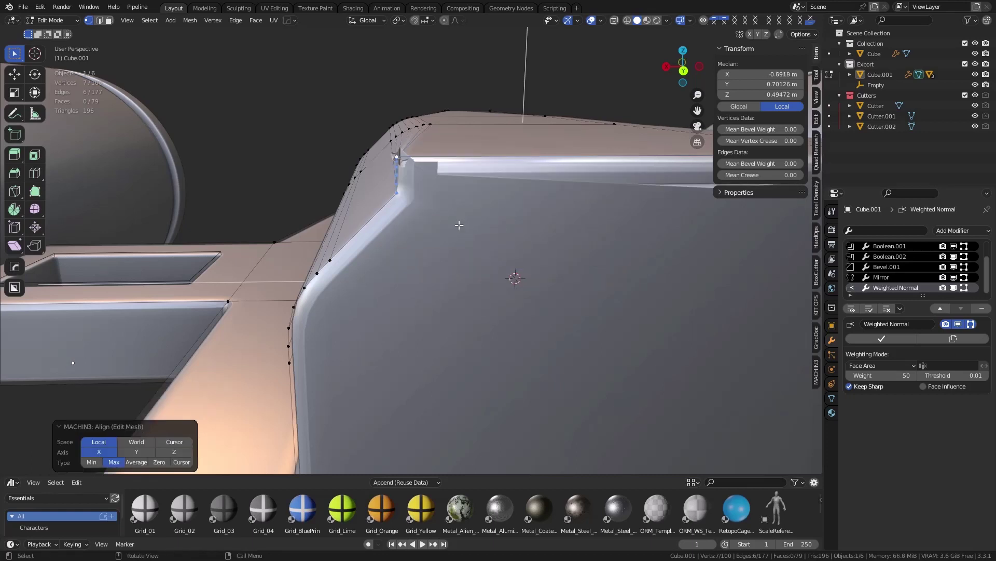
pyautogui.hotkey('alt', 'a')
pyautogui.click(458, 164)
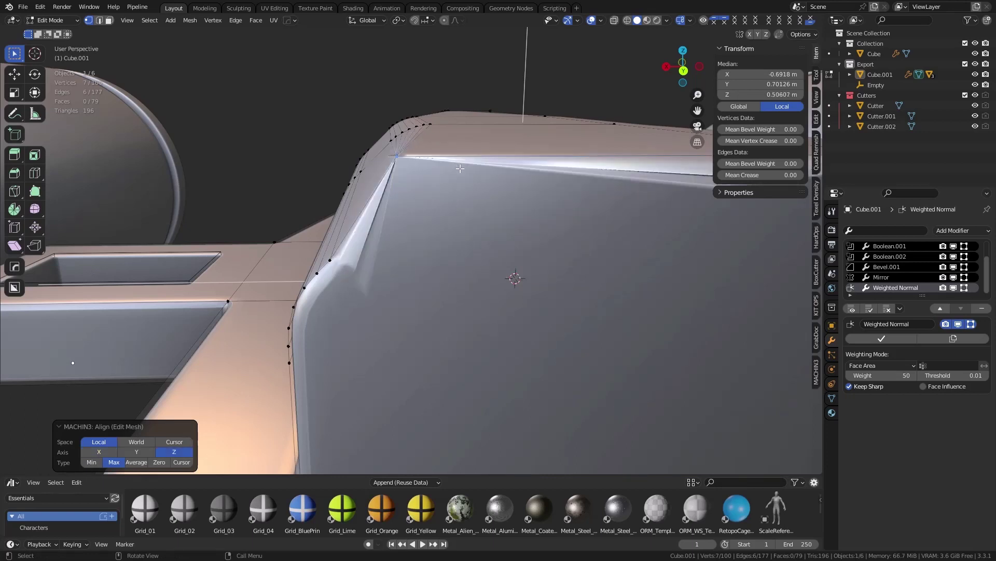
pyautogui.hotkey('ctrl', 'z')
# Step: Try aligning the same row of bevel-end vertices to the Right instead, and undo it
pyautogui.hotkey('alt', 'a')
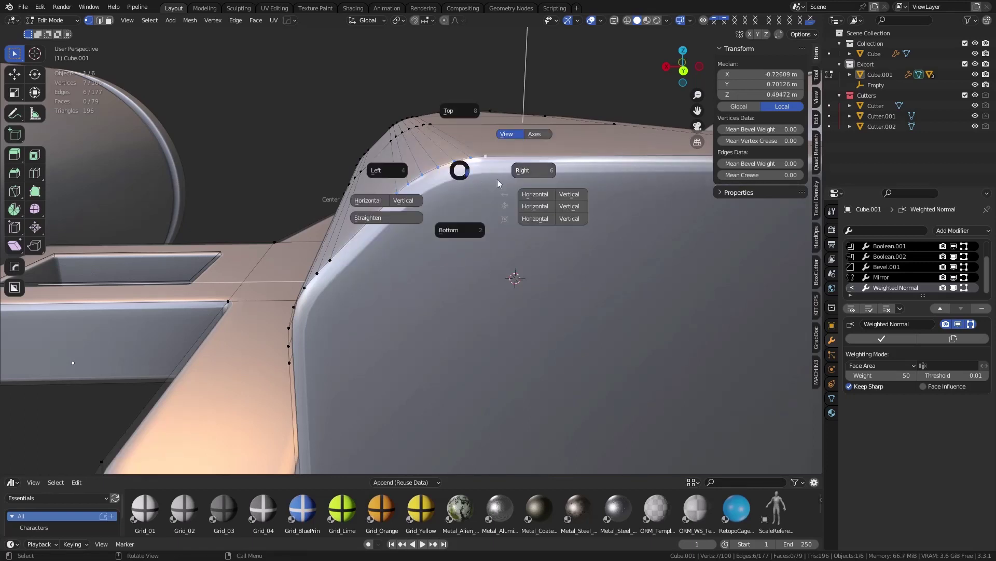
pyautogui.click(532, 184)
pyautogui.hotkey('ctrl', 'z')
# Step: Try aligning a middle vertex and the innermost vertex of the bevel end to the higher one's Z height
pyautogui.click(440, 170)
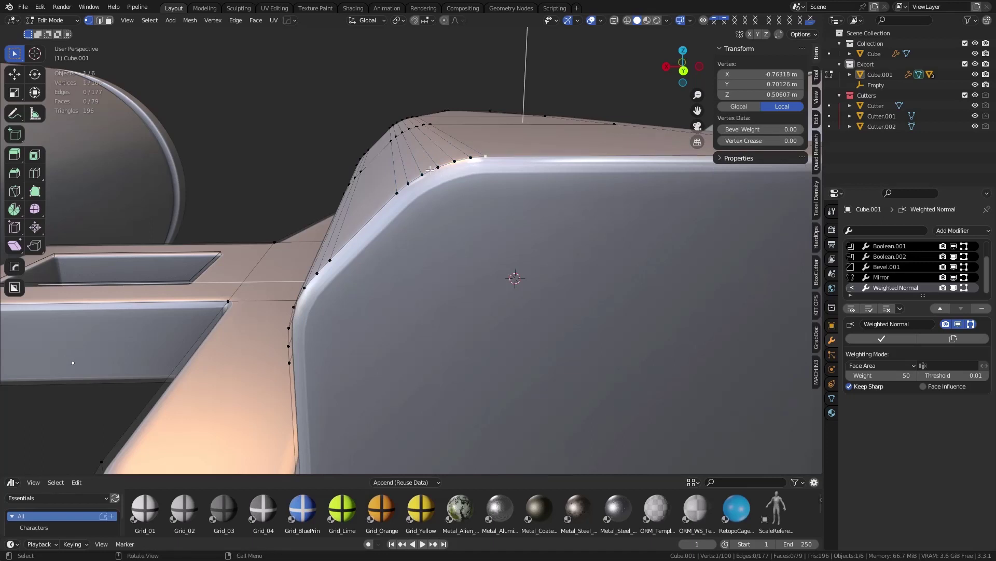
pyautogui.keyDown('shift'); pyautogui.click(486, 157); pyautogui.keyUp('shift')
pyautogui.hotkey('alt', 'a')
pyautogui.click(459, 164)
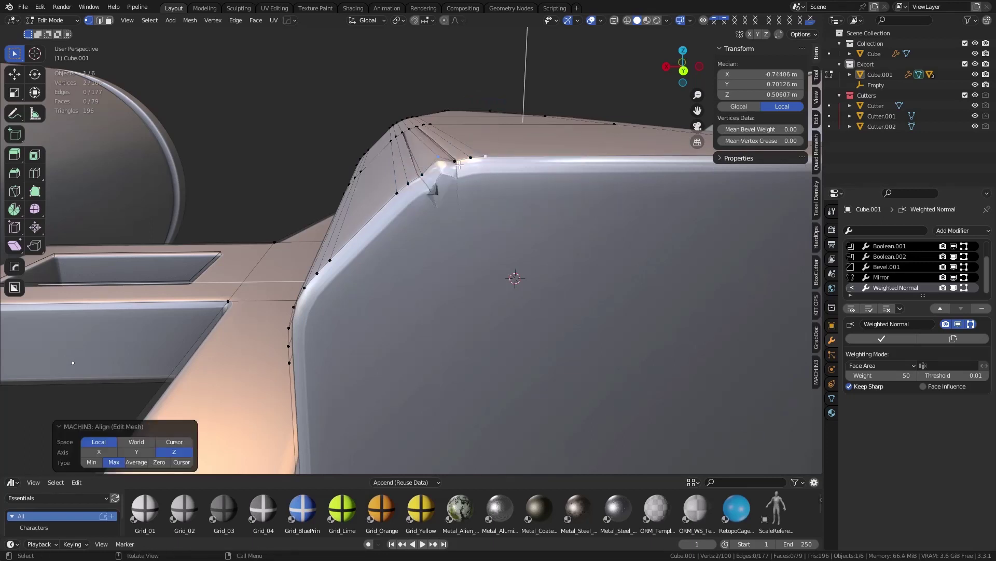
# Step: Select the four inner vertices of the bevel end and try aligning them Left, Right and Top
pyautogui.click(440, 157)
pyautogui.keyDown('ctrl'); pyautogui.click(487, 157); pyautogui.keyUp('ctrl')
pyautogui.hotkey('alt', 'a')
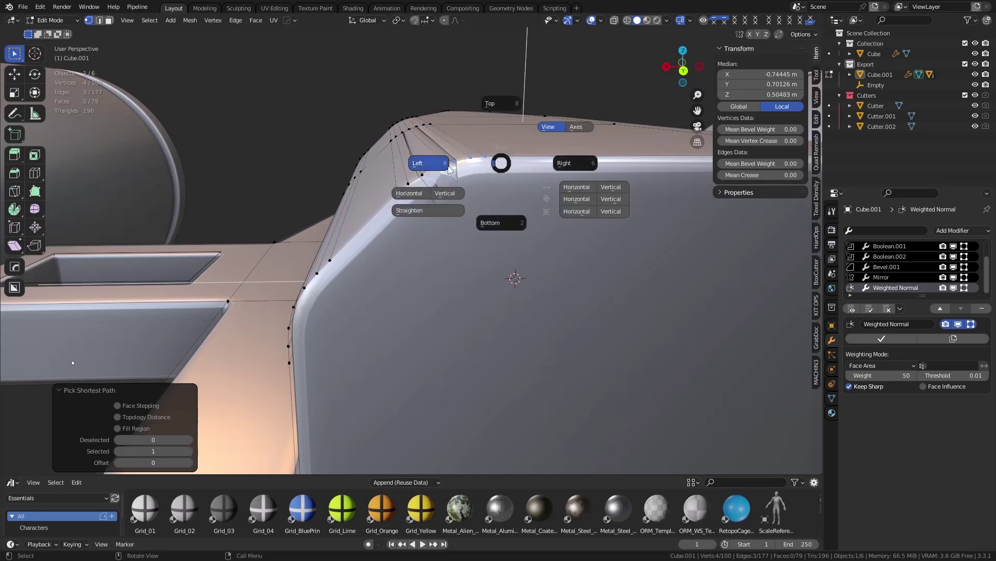
pyautogui.click(429, 163)
pyautogui.hotkey('alt', 'a')
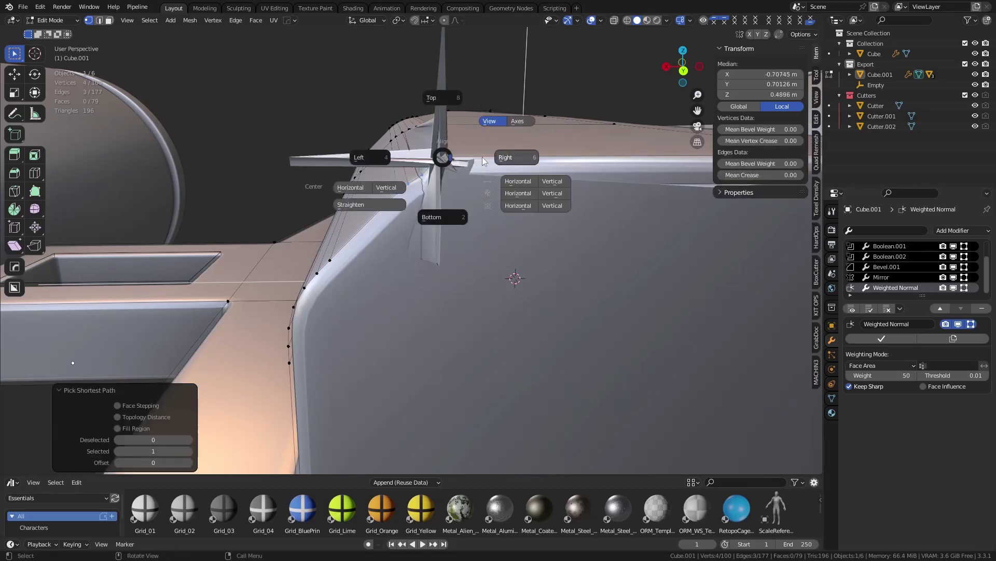
pyautogui.click(511, 157)
pyautogui.hotkey('alt', 'a')
pyautogui.click(473, 138)
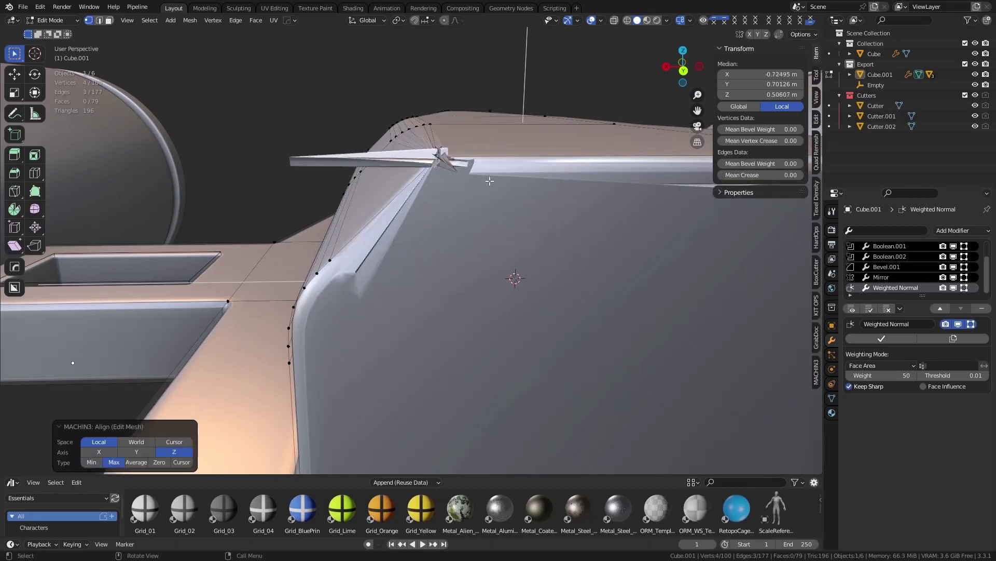
# Step: Try merging all vertices by distance at 0.0001 m, and undo the merge together with the vertex alignments
pyautogui.press('a')
pyautogui.press('m')
pyautogui.click(490, 180)
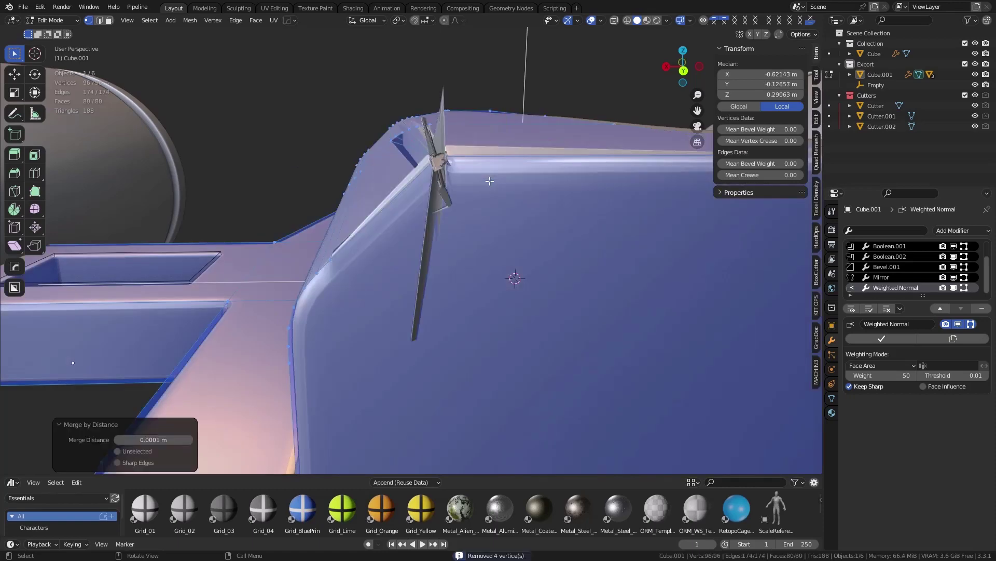
pyautogui.moveTo(494, 183); pyautogui.dragTo(539, 261, button='middle')
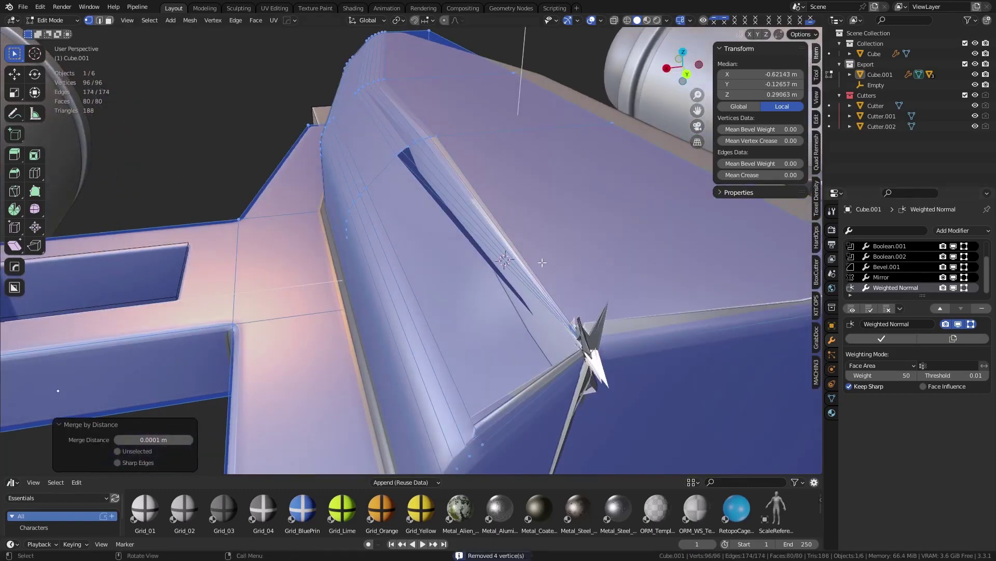
pyautogui.hotkey('ctrl', 'z')
pyautogui.hotkey('ctrl', 'z')
pyautogui.hotkey('ctrl', 'z')
pyautogui.hotkey('ctrl', 'z')
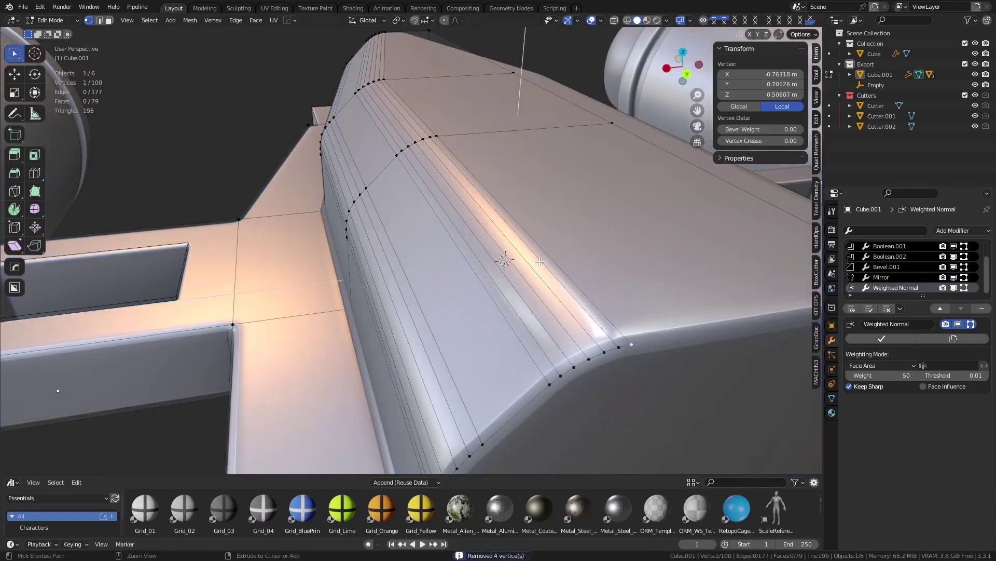
# Step: Turn on the wireframe display for the ship in Object Mode and return to editing the central body's beveled corner
pyautogui.keyDown('shift'); pyautogui.moveTo(624, 286); pyautogui.dragTo(602, 277, button='middle'); pyautogui.keyUp('shift')
pyautogui.hotkey('ctrl', 'Tab')
pyautogui.click(554, 280)
pyautogui.hotkey('ctrl', 'Tab')
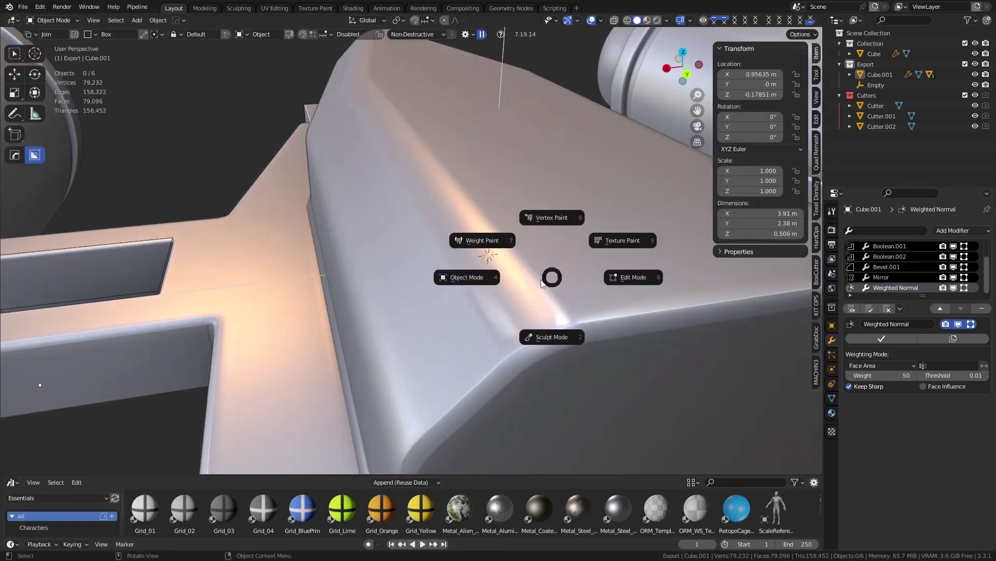
pyautogui.click(479, 284)
pyautogui.scroll(-3, 478, 283)
pyautogui.hotkey('shift', 'z')
pyautogui.moveTo(394, 269); pyautogui.dragTo(420, 280, button='middle')
pyautogui.scroll(3, 413, 262)
pyautogui.press('Tab')
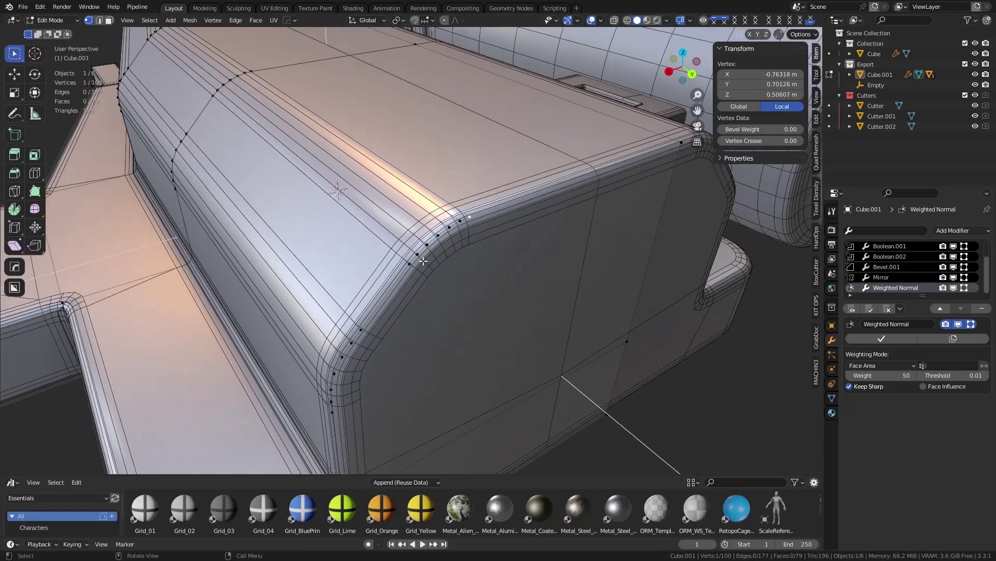
# Step: Focus on a vertex at the central body's upper corner bevel and set the transform pivot point to Active Element
pyautogui.press('`')
pyautogui.click(472, 283)
pyautogui.scroll(-4, 460, 282)
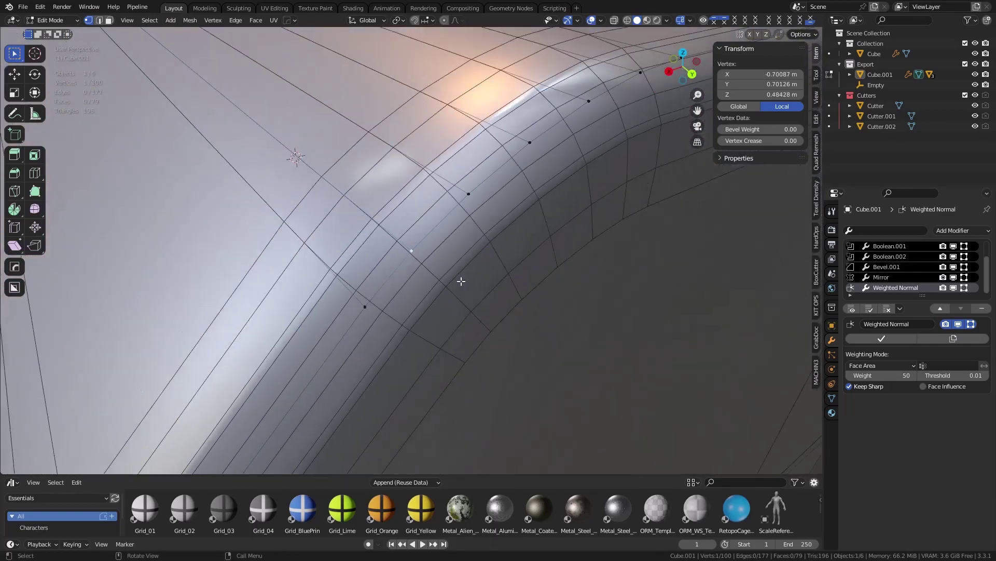
pyautogui.moveTo(450, 271); pyautogui.dragTo(470, 51, button='middle')
pyautogui.click(399, 20)
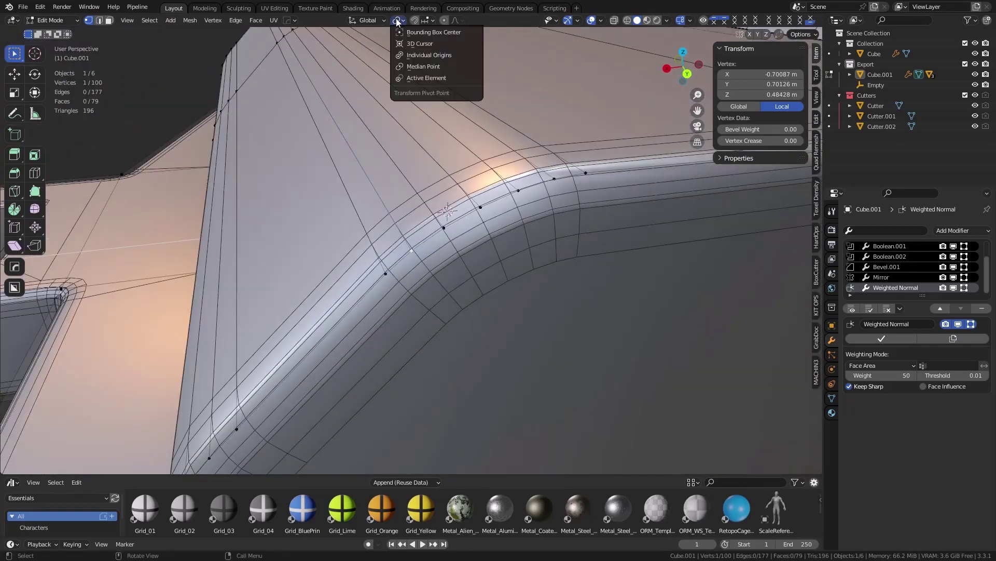
pyautogui.click(421, 81)
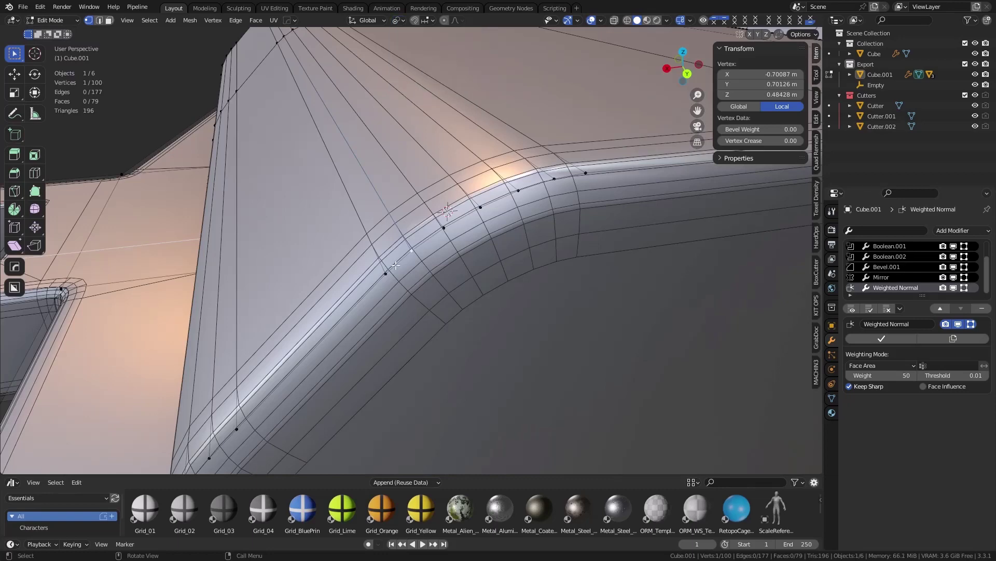
# Step: Select four neighbouring vertices of the upper corner bevel and try flattening them with a scale of 0 along X
pyautogui.keyDown('ctrl'); pyautogui.click(479, 227); pyautogui.keyUp('ctrl')
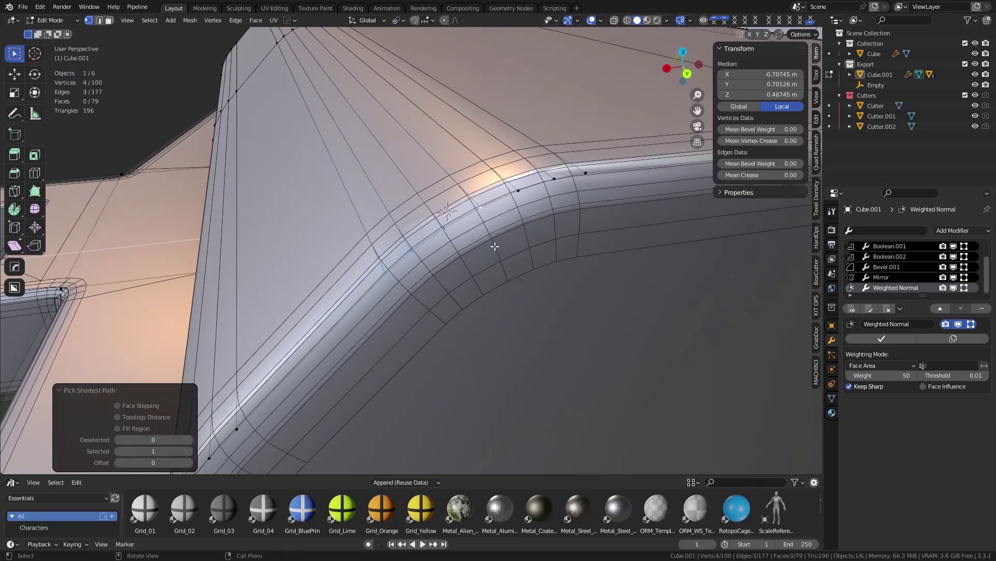
pyautogui.moveTo(495, 247); pyautogui.dragTo(488, 243, button='middle')
pyautogui.press('s')
pyautogui.press('z')
pyautogui.press('x')
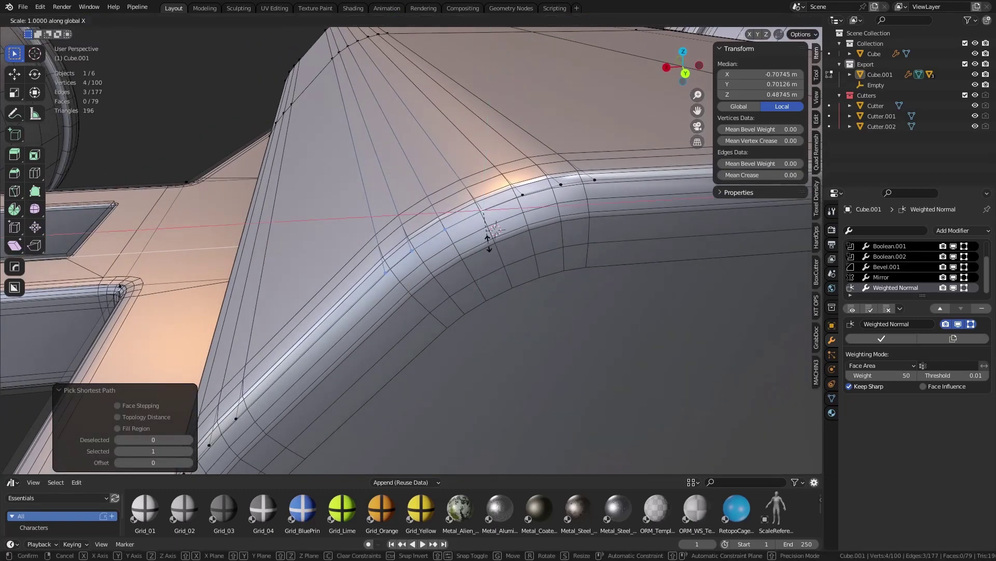
pyautogui.press('0')
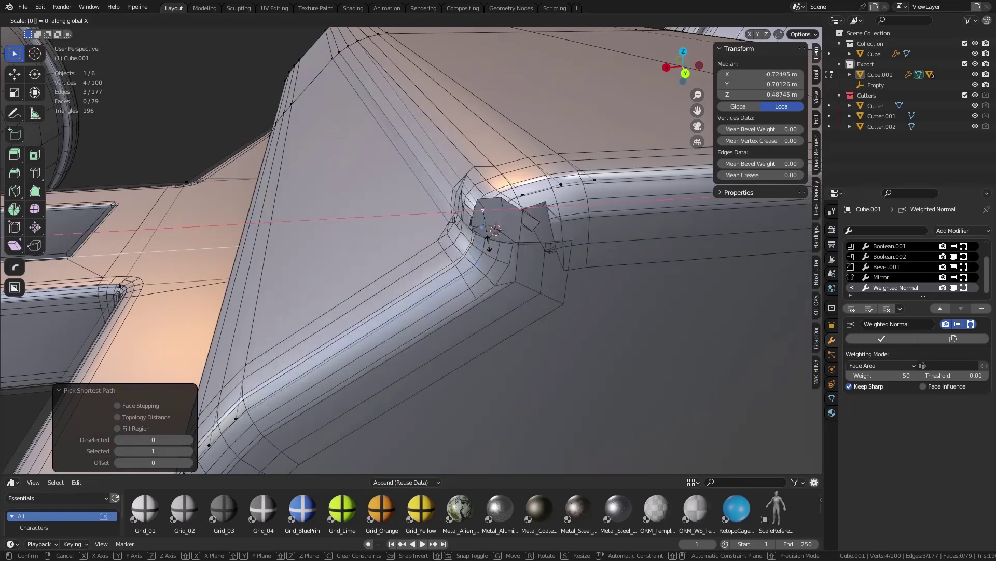
pyautogui.press('Return')
# Step: Try scaling the four corner vertices to 0 along Z, and undo both flattening operations
pyautogui.press('s')
pyautogui.press('z')
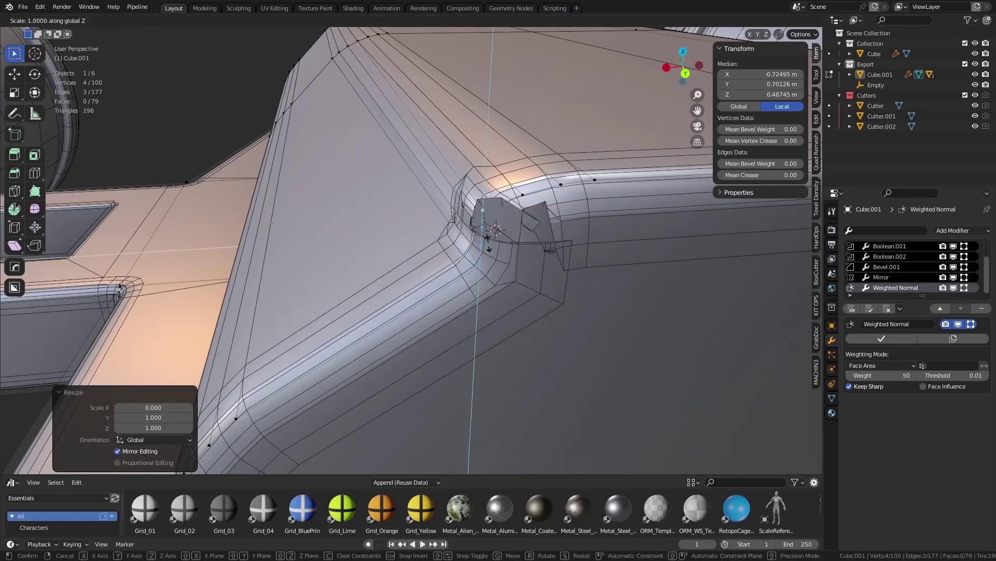
pyautogui.press('0')
pyautogui.press('Return')
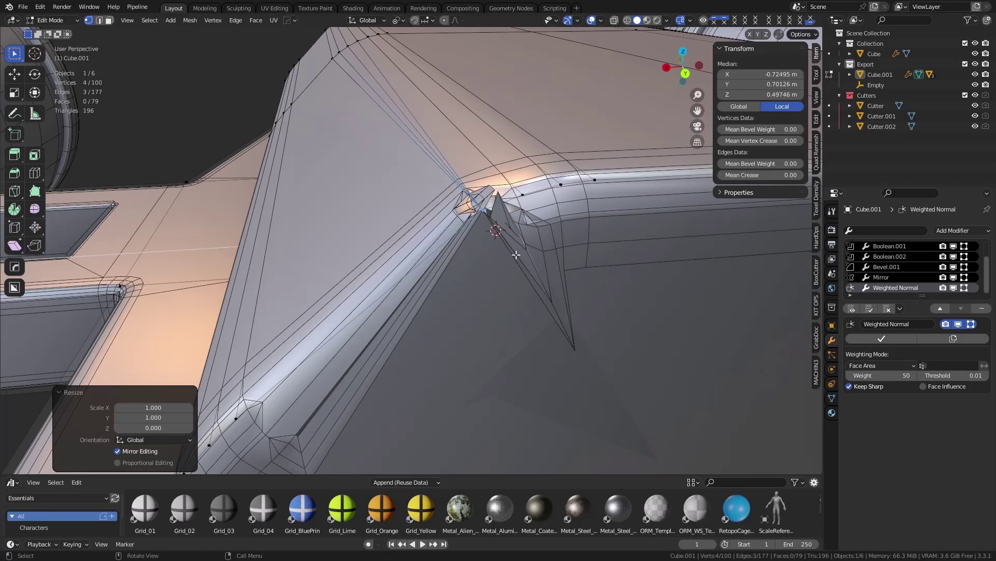
pyautogui.hotkey('ctrl', 'z')
pyautogui.hotkey('ctrl', 'z')
pyautogui.hotkey('ctrl', 'z')
# Step: Return to Object Mode and review the whole ship with both engines and the central body
pyautogui.press('Tab')
pyautogui.scroll(-7, 436, 256)
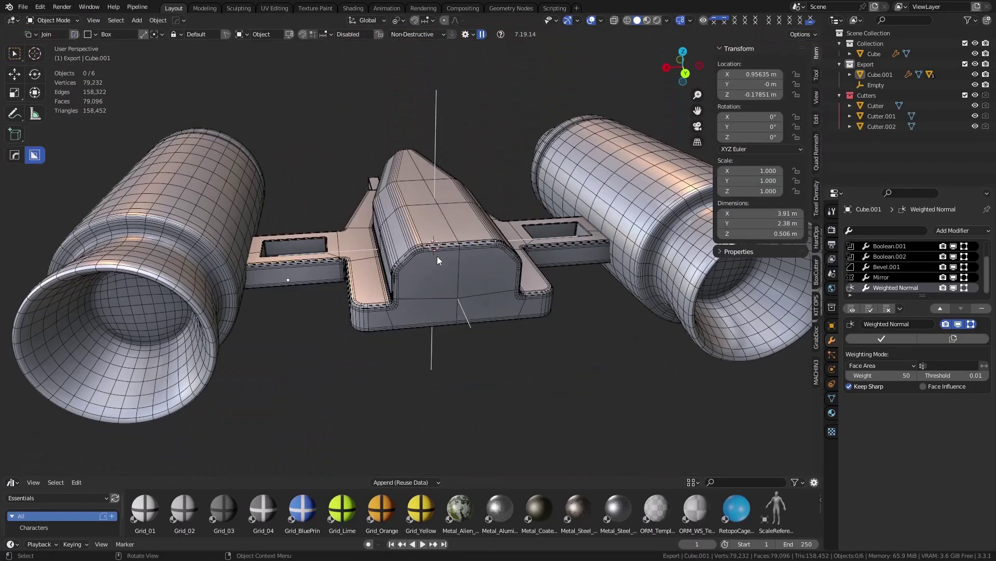
pyautogui.moveTo(437, 256); pyautogui.dragTo(499, 252, button='middle')
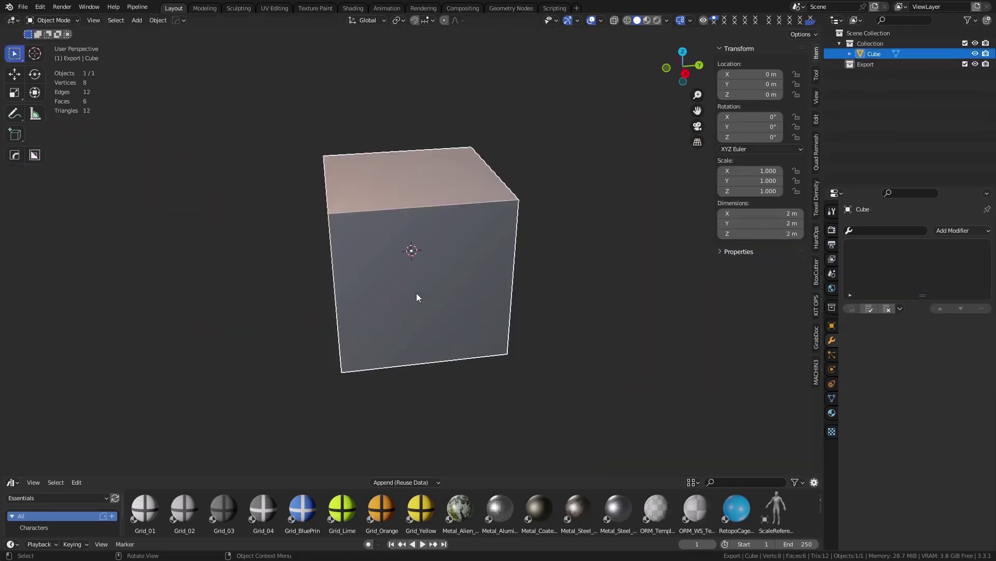
# Step: In the new scene, move the cube about 3.29 m along X and mirror it across X around an Empty
pyautogui.moveTo(416, 293); pyautogui.dragTo(462, 263, button='middle')
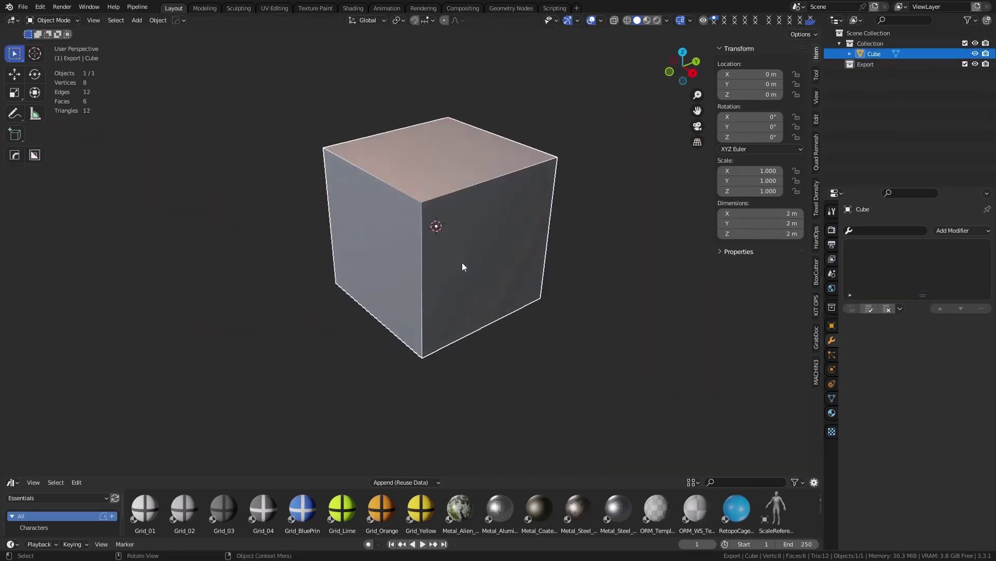
pyautogui.press('g')
pyautogui.press('x')
pyautogui.click(438, 222)
pyautogui.click(962, 230)
pyautogui.click(769, 358)
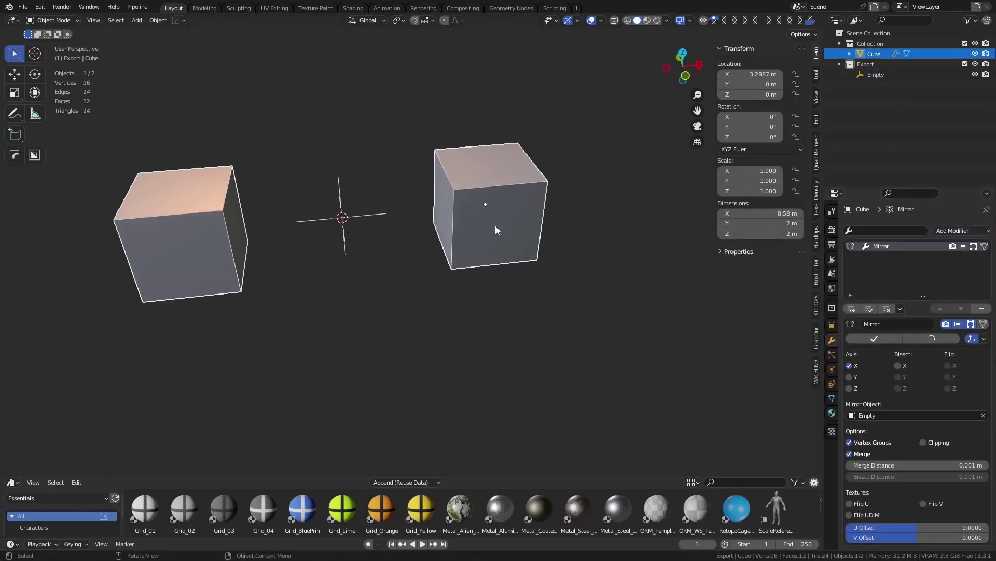
pyautogui.moveTo(496, 225); pyautogui.dragTo(456, 223, button='middle')
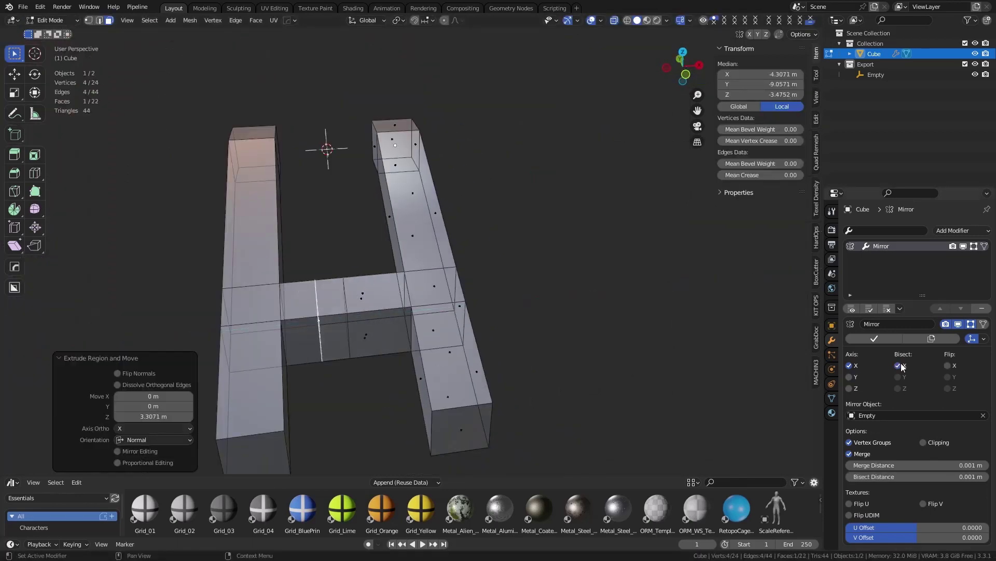